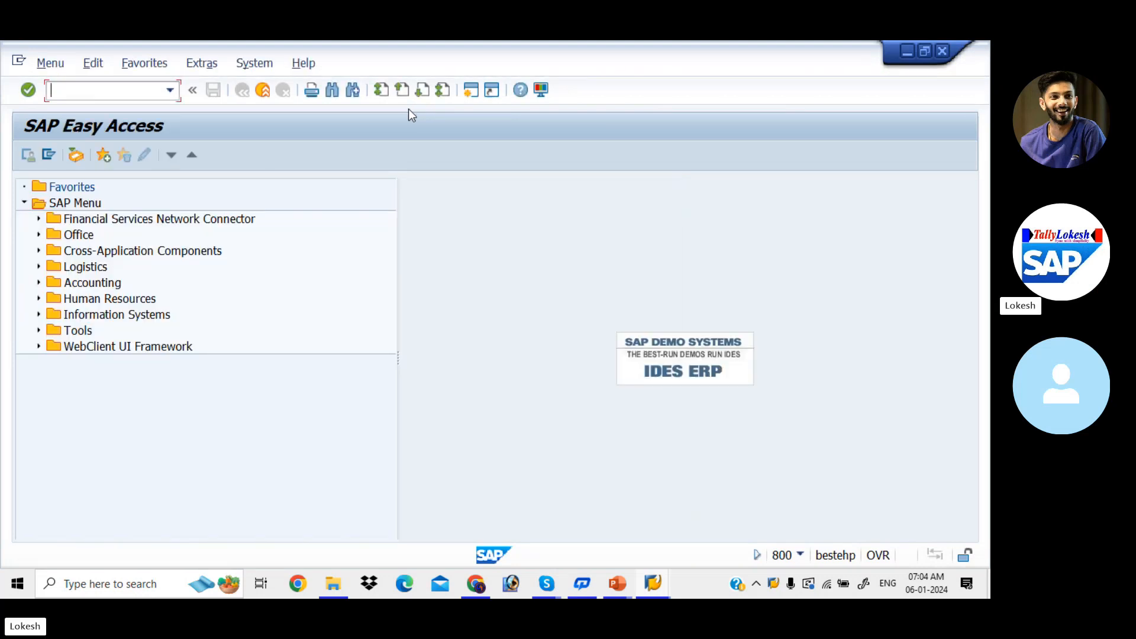
Open transaction FB50 for entering a G/L account document.
{"action": "type", "text": "FB50"}
{"action": "key", "text": "Return"}
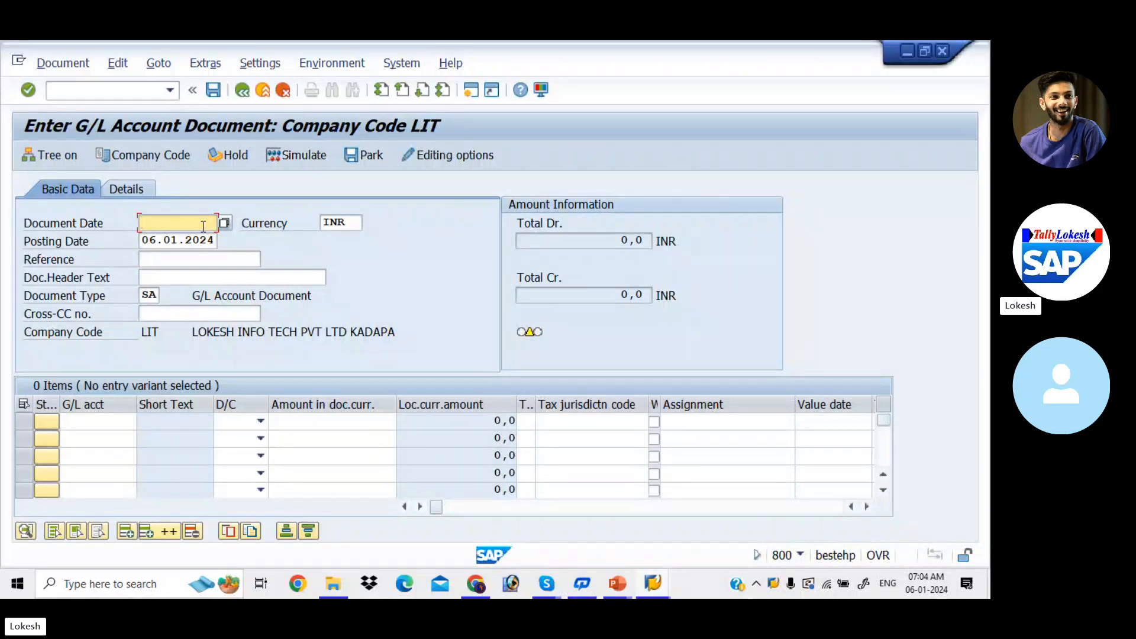
Fill in the document header with document date 06.01.2024, reference 0007 and header text RENT A/C.
{"action": "type", "text": "06.0"}
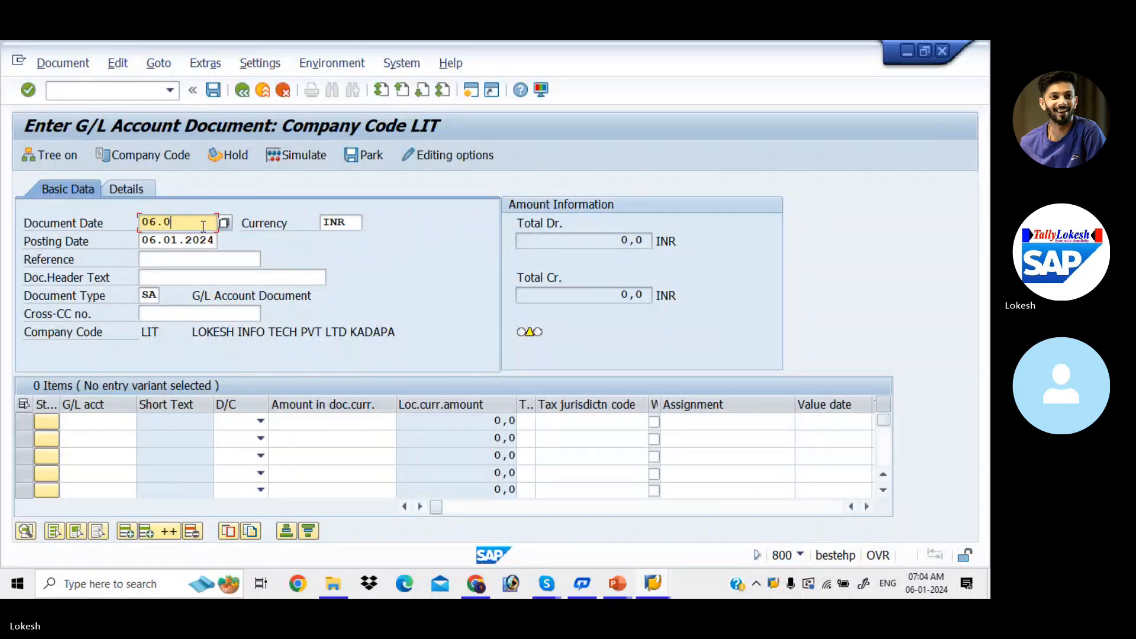
{"action": "type", "text": "1.2024"}
{"action": "key", "text": "Tab"}
{"action": "key", "text": "Tab"}
{"action": "key", "text": "Tab"}
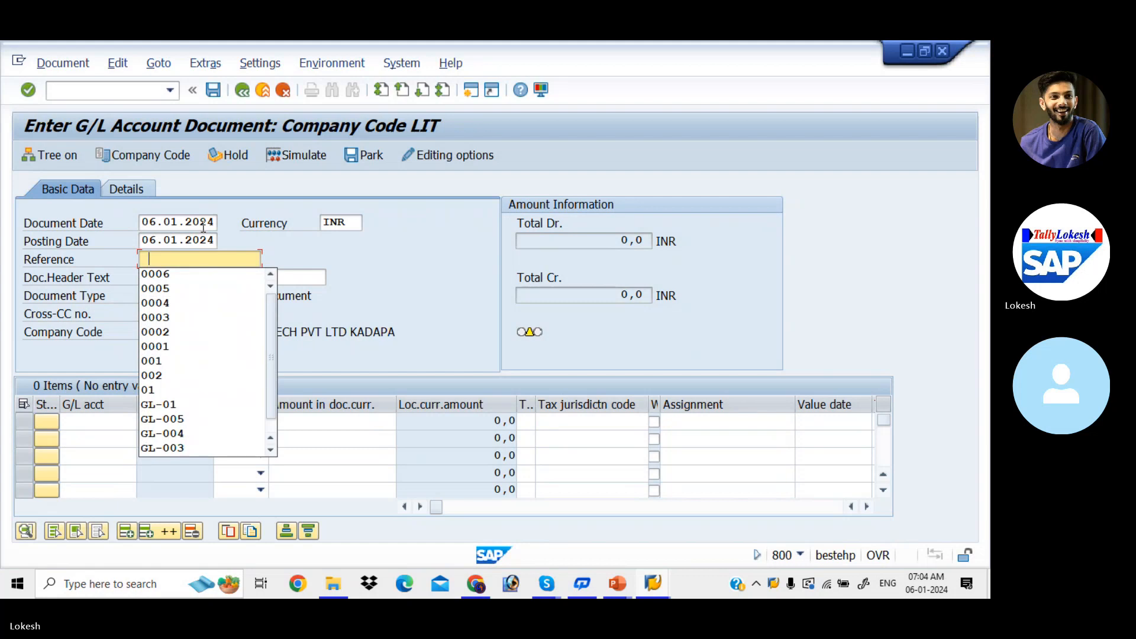
{"action": "type", "text": "0007"}
{"action": "key", "text": "Tab"}
{"action": "key", "text": "Down"}
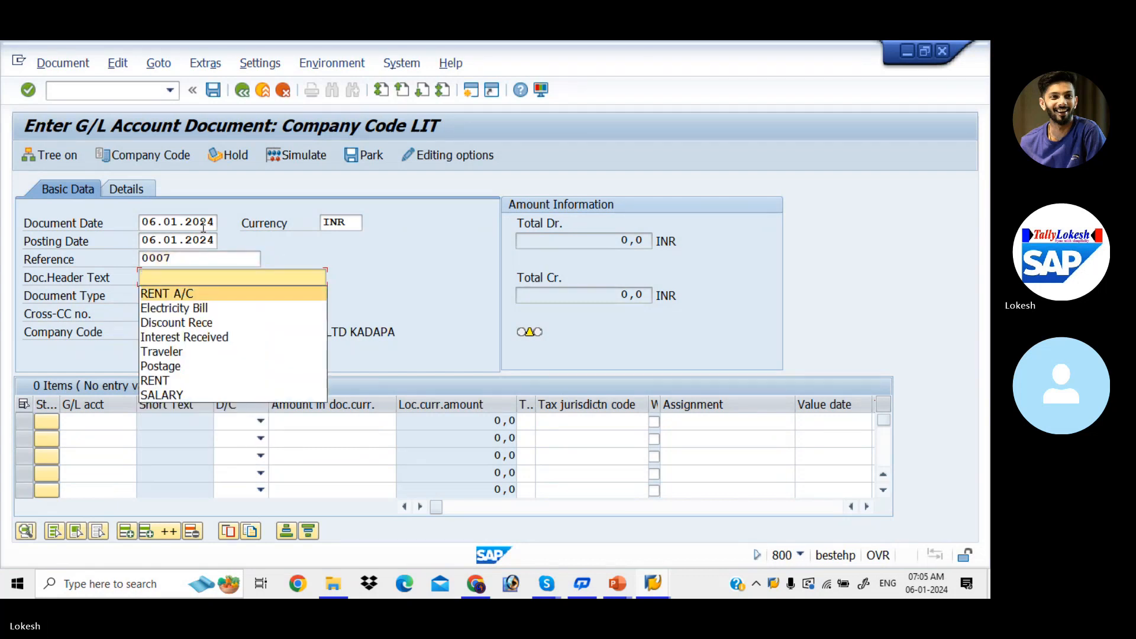
{"action": "key", "text": "Return"}
{"action": "key", "text": "Return"}
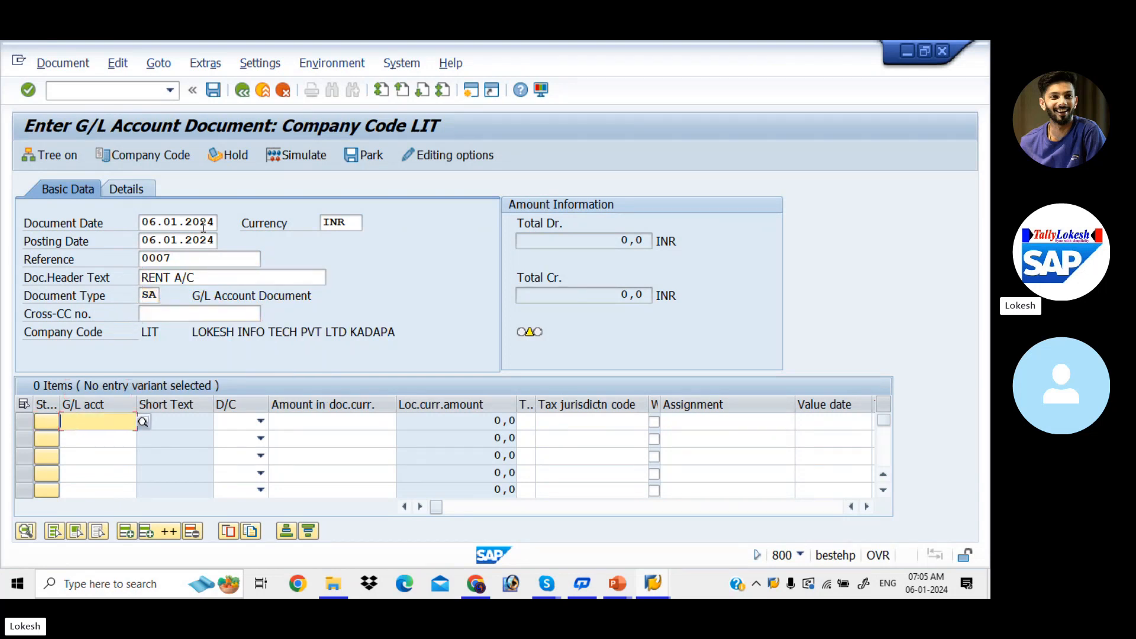
Enter G/L account 400001 as a debit of 5000 in the first line item.
{"action": "key", "text": "Down"}
{"action": "key", "text": "Down"}
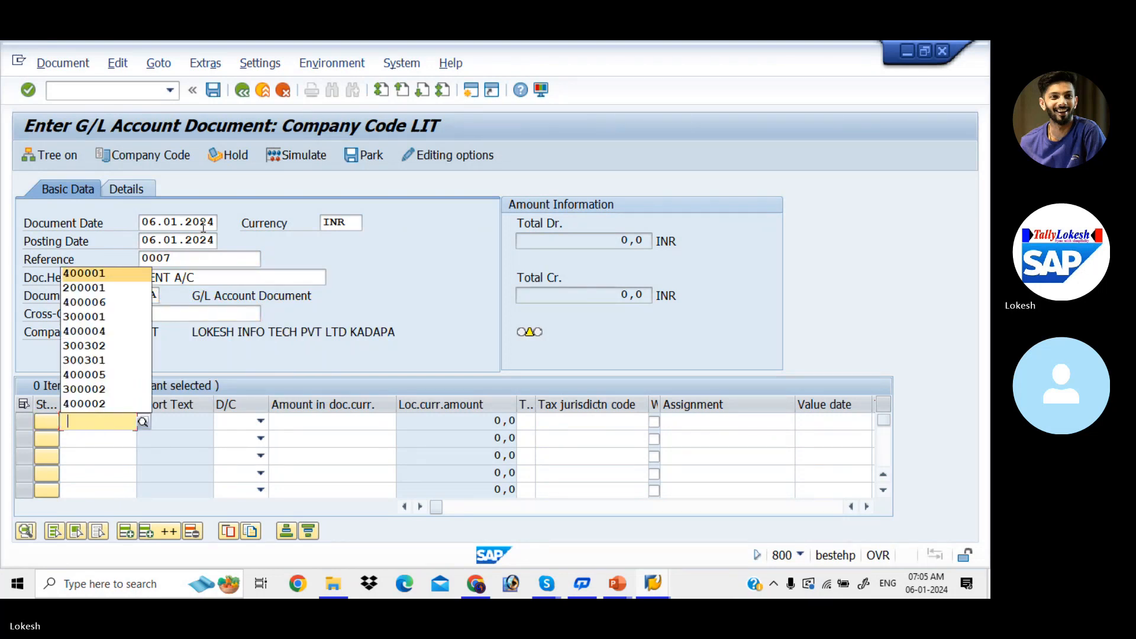
{"action": "key", "text": "Return"}
{"action": "key", "text": "Tab"}
{"action": "key", "text": "Down"}
{"action": "key", "text": "Tab"}
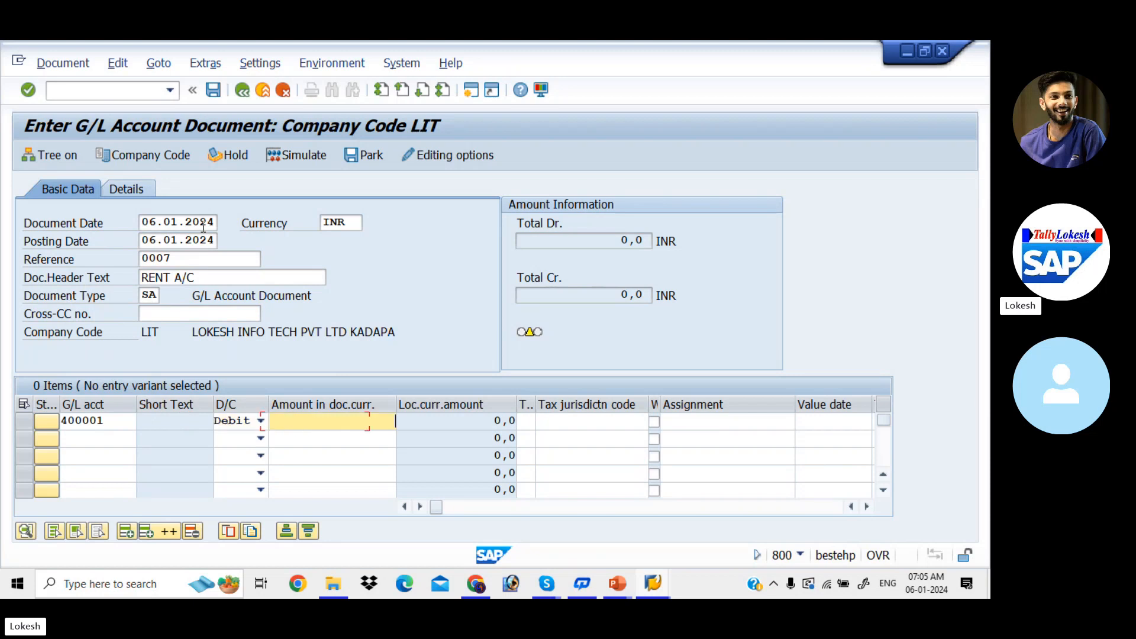
{"action": "key", "text": "Down"}
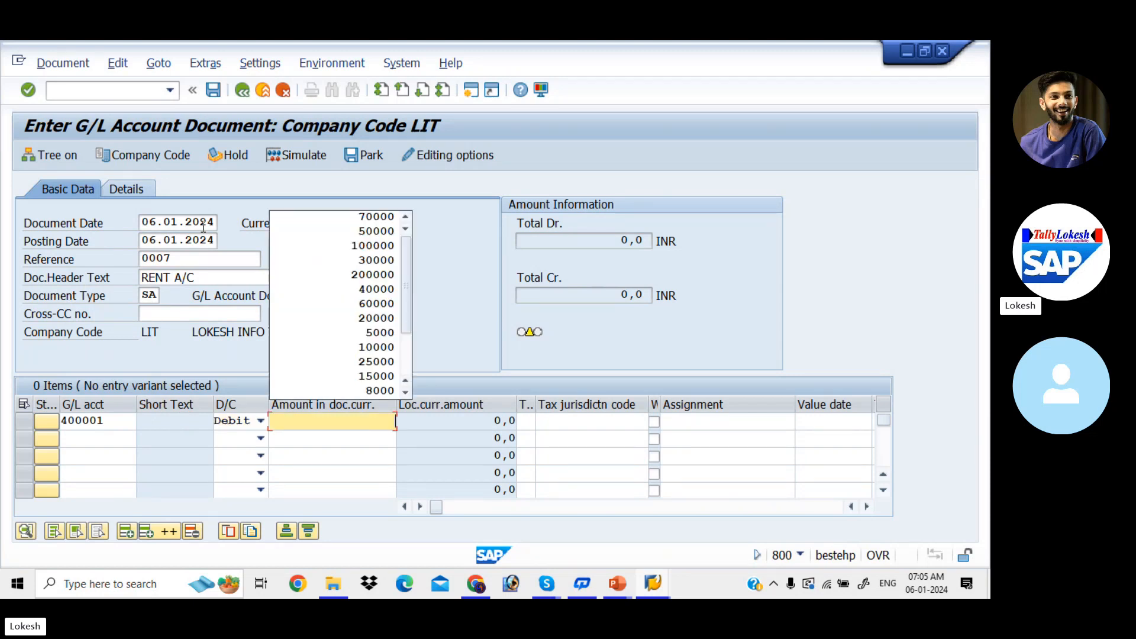
{"action": "type", "text": "0"}
{"action": "key", "text": "BackSpace"}
{"action": "type", "text": "5000"}
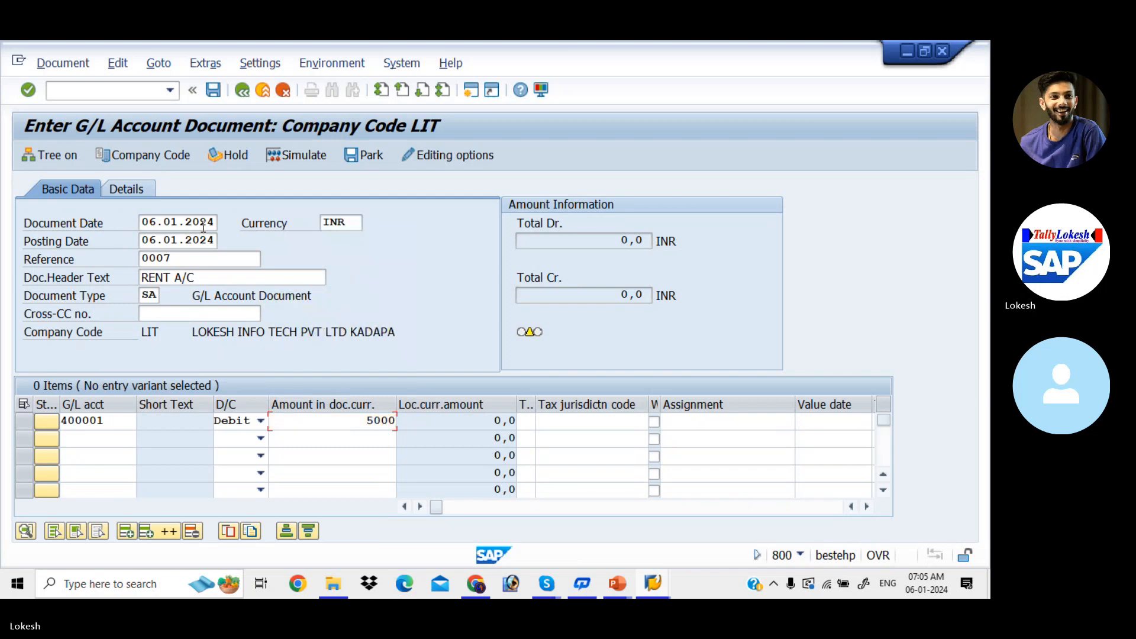
Set the line text of the debit item to Rent.
{"action": "key", "text": "Tab"}
{"action": "key", "text": "Tab"}
{"action": "key", "text": "Tab"}
{"action": "key", "text": "Tab"}
{"action": "key", "text": "Tab"}
{"action": "key", "text": "Tab"}
{"action": "key", "text": "Down"}
{"action": "key", "text": "Down"}
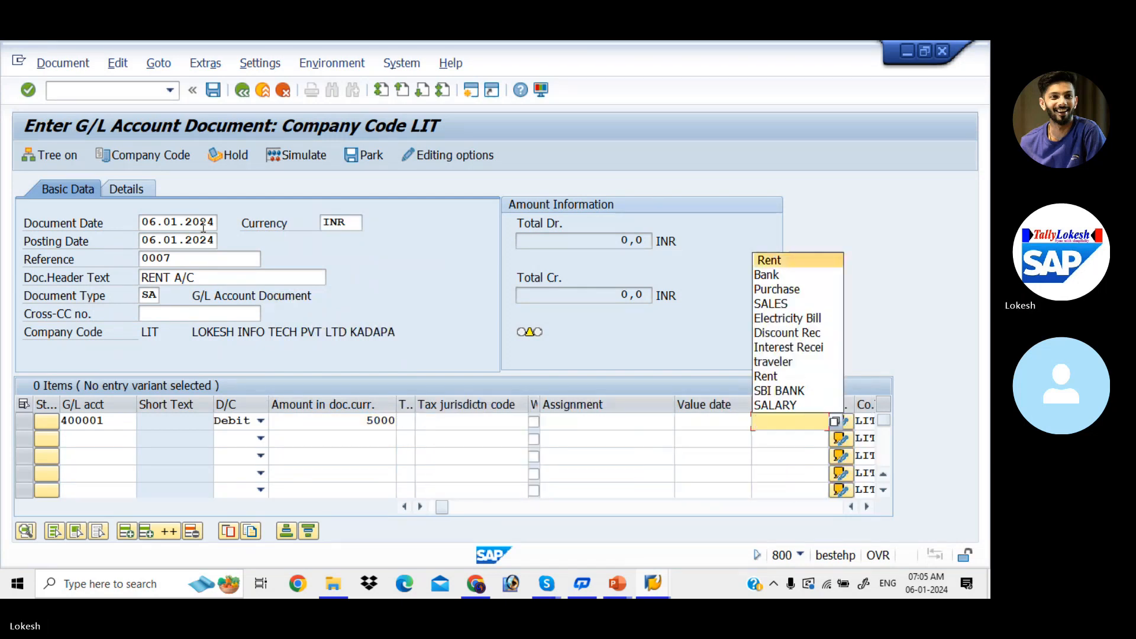
{"action": "key", "text": "Up"}
{"action": "key", "text": "Tab"}
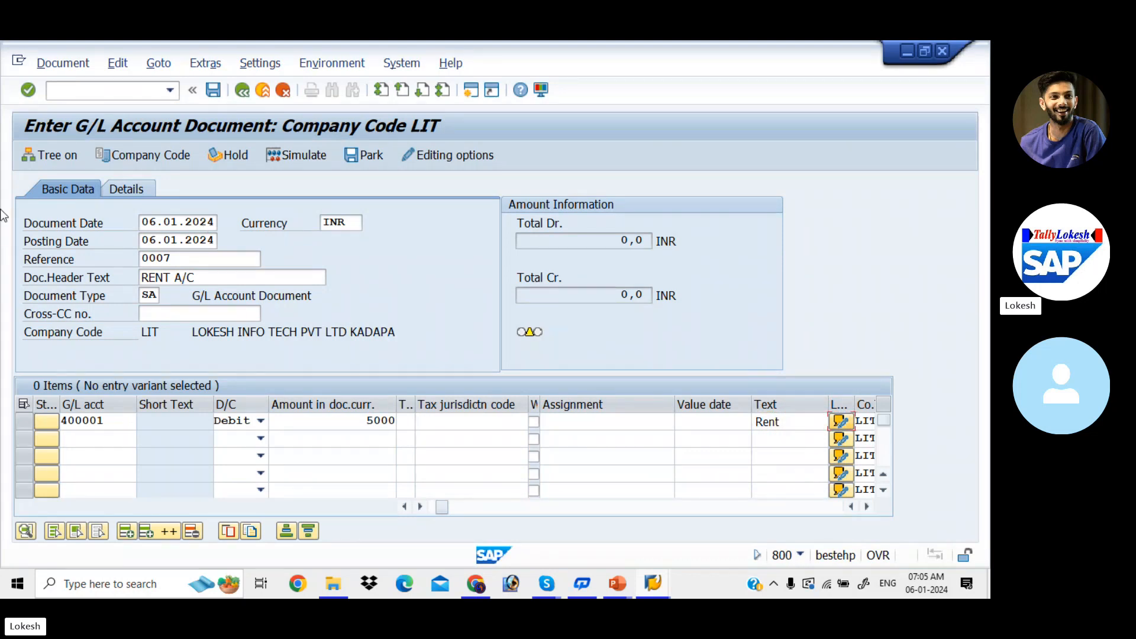
Enter G/L account 200001 as a credit of 5000 in the second line item.
{"action": "left_click", "coordinate": [93, 438]}
{"action": "key", "text": "Down"}
{"action": "key", "text": "Down"}
{"action": "key", "text": "Return"}
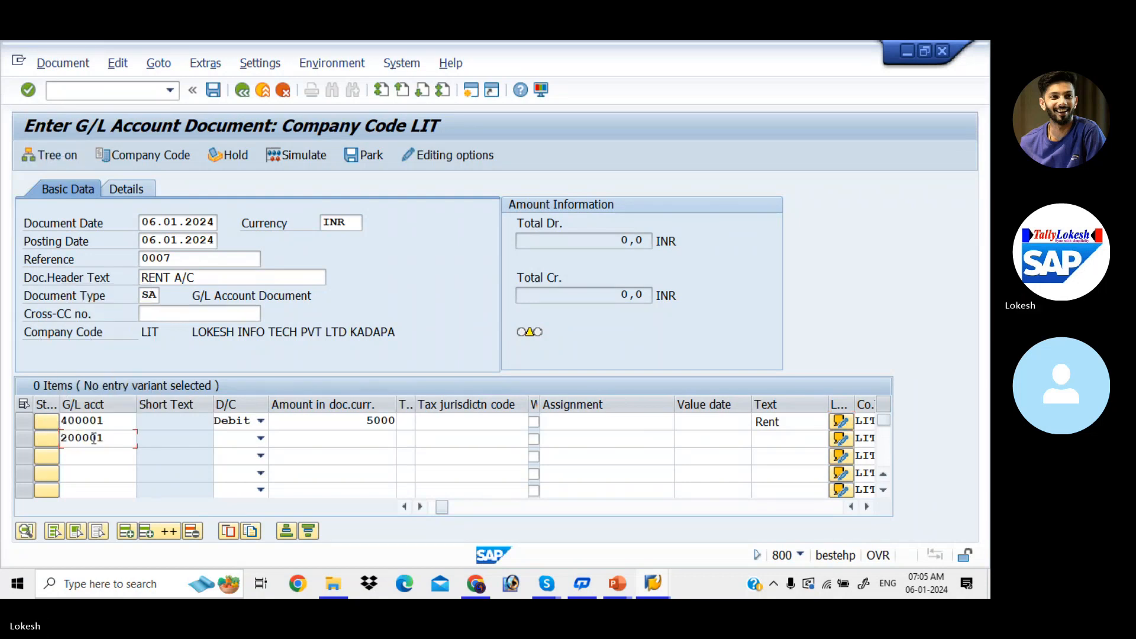
{"action": "key", "text": "Tab"}
{"action": "key", "text": "c"}
{"action": "key", "text": "Tab"}
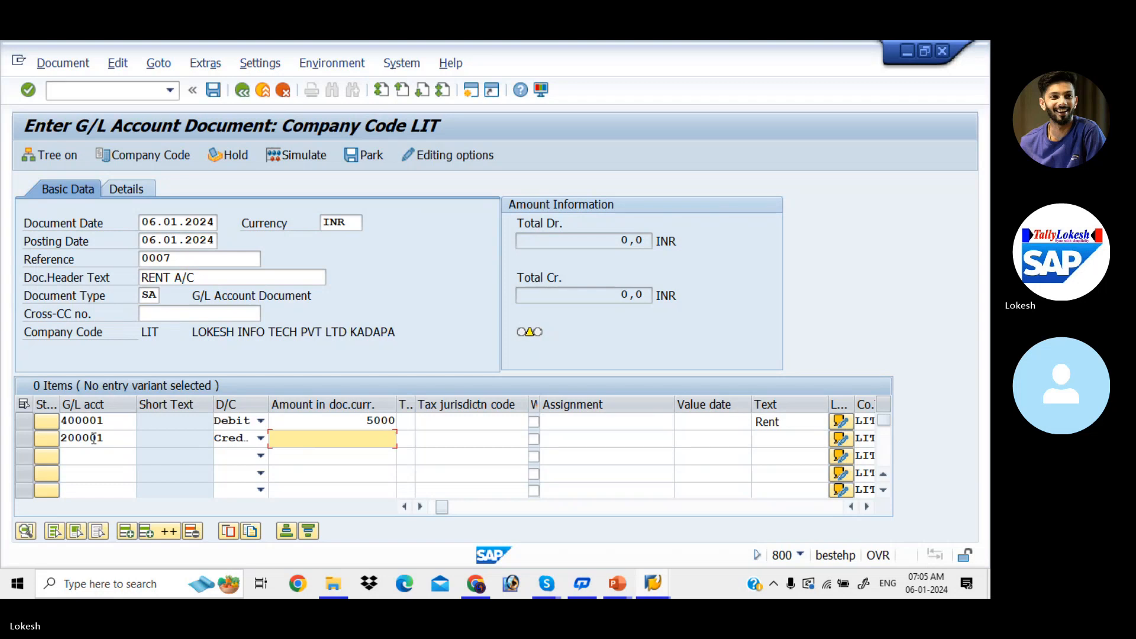
{"action": "type", "text": "5000"}
{"action": "key", "text": "Tab"}
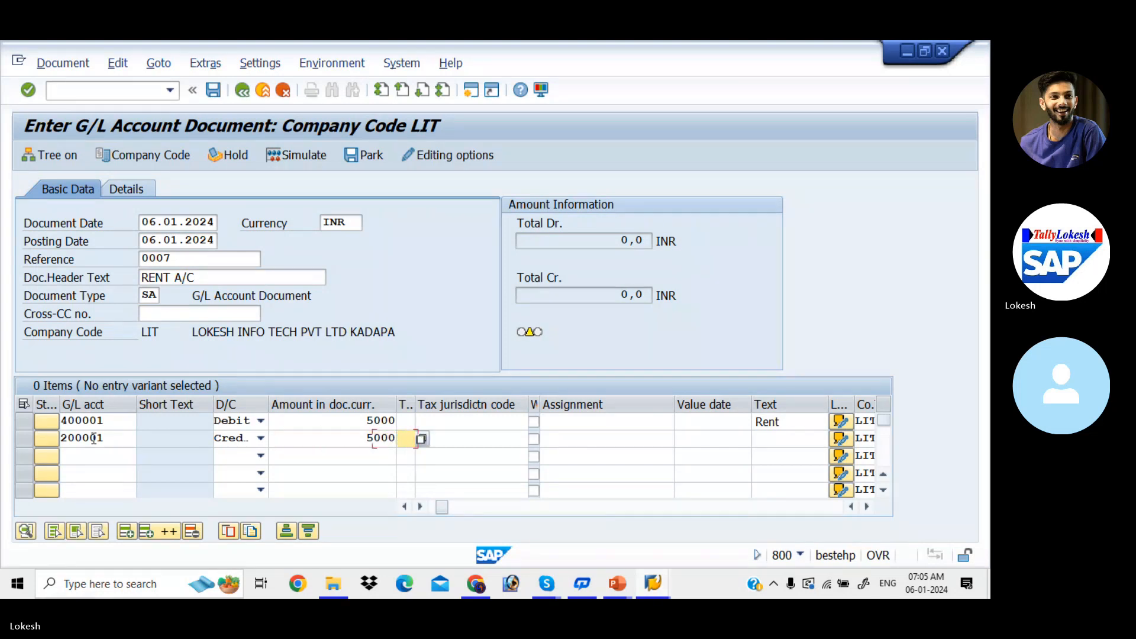
Set the line text of the credit item to Bank.
{"action": "key", "text": "Tab"}
{"action": "key", "text": "Tab"}
{"action": "key", "text": "Tab"}
{"action": "key", "text": "Tab"}
{"action": "key", "text": "Tab"}
{"action": "key", "text": "Down"}
{"action": "key", "text": "Down"}
{"action": "key", "text": "Down"}
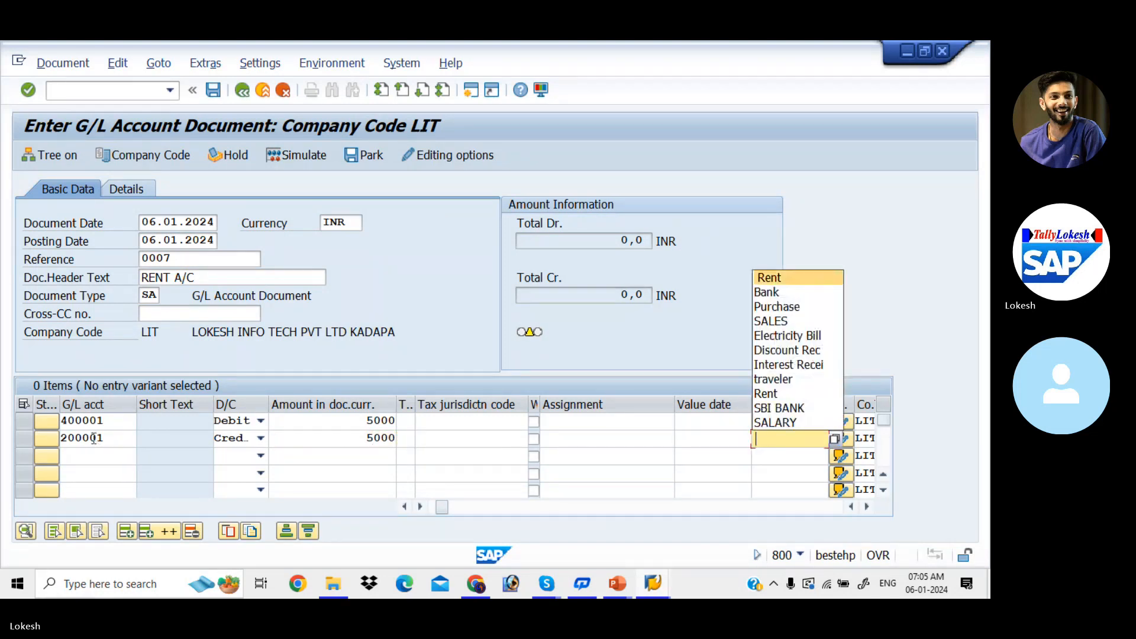
{"action": "key", "text": "Tab"}
Dismiss the line item's long text entry and park the rent document.
{"action": "key", "text": "Return"}
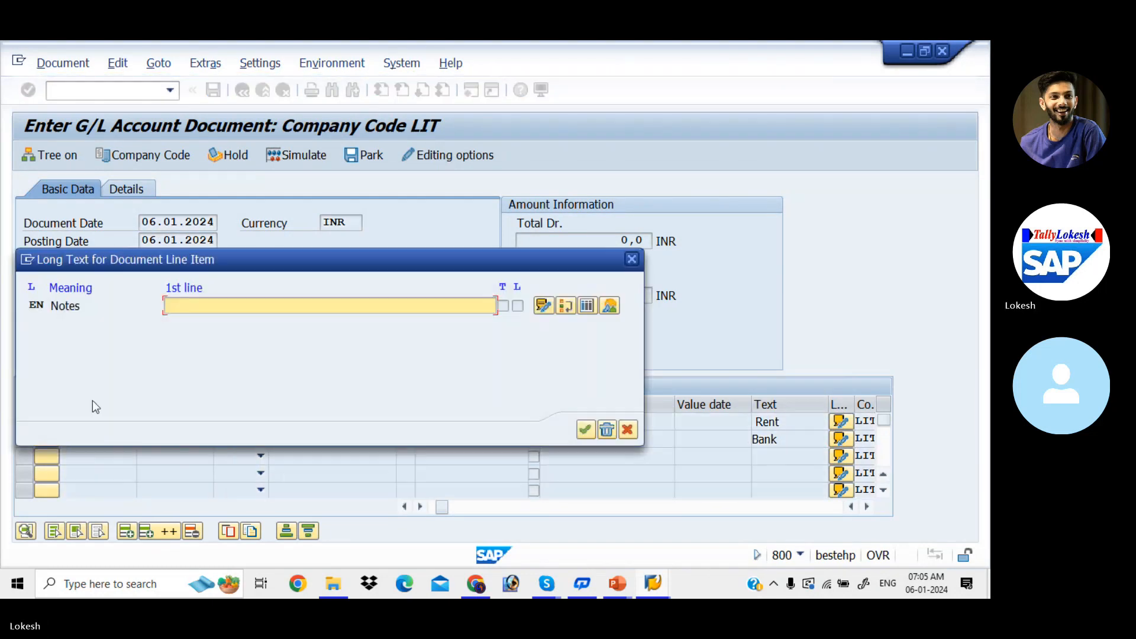
{"action": "left_click", "coordinate": [637, 261]}
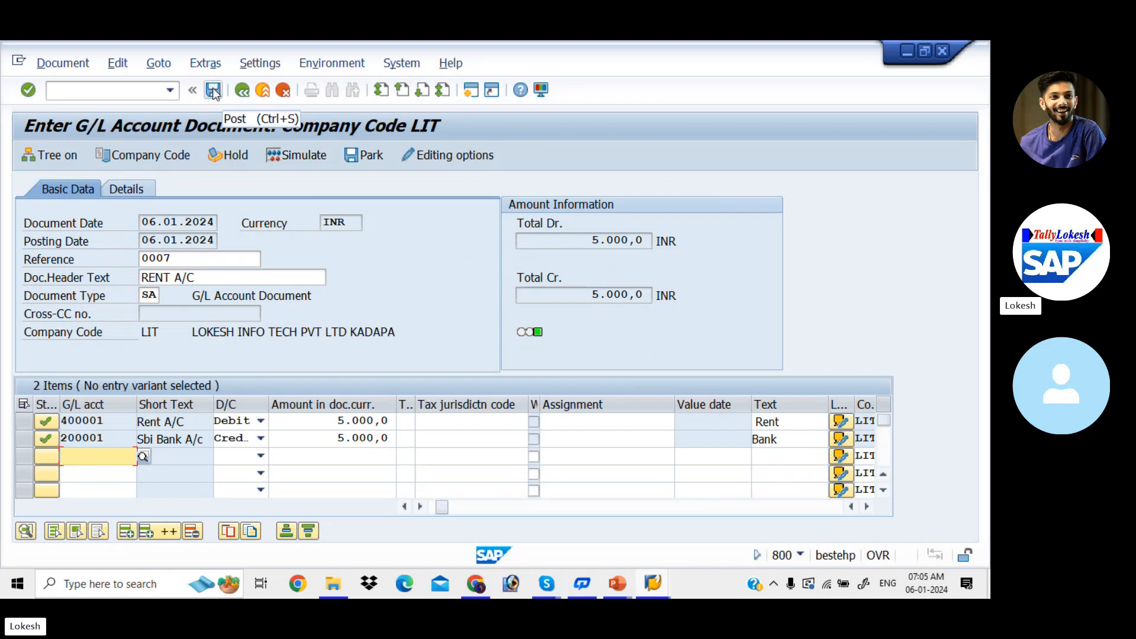
{"action": "left_click", "coordinate": [370, 155]}
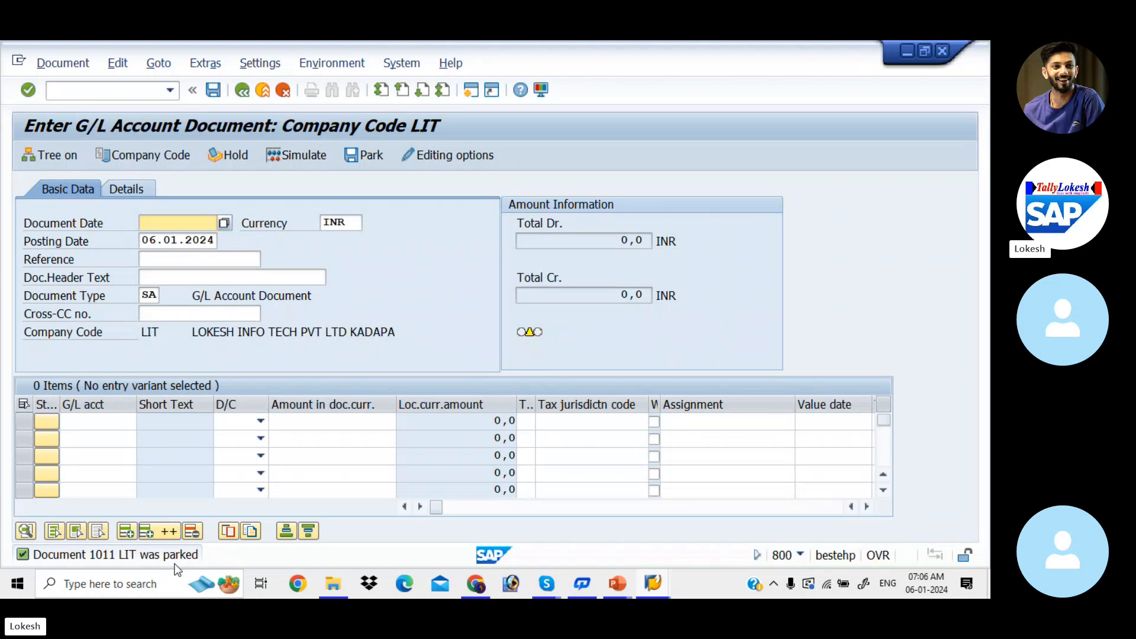
Switch to the Park Document presentation in PowerPoint, check the transaction code for G/L line item display, and return to SAP.
{"action": "key", "text": "alt+Tab"}
{"action": "key", "text": "alt+Tab"}
{"action": "key", "text": "alt+Tab"}
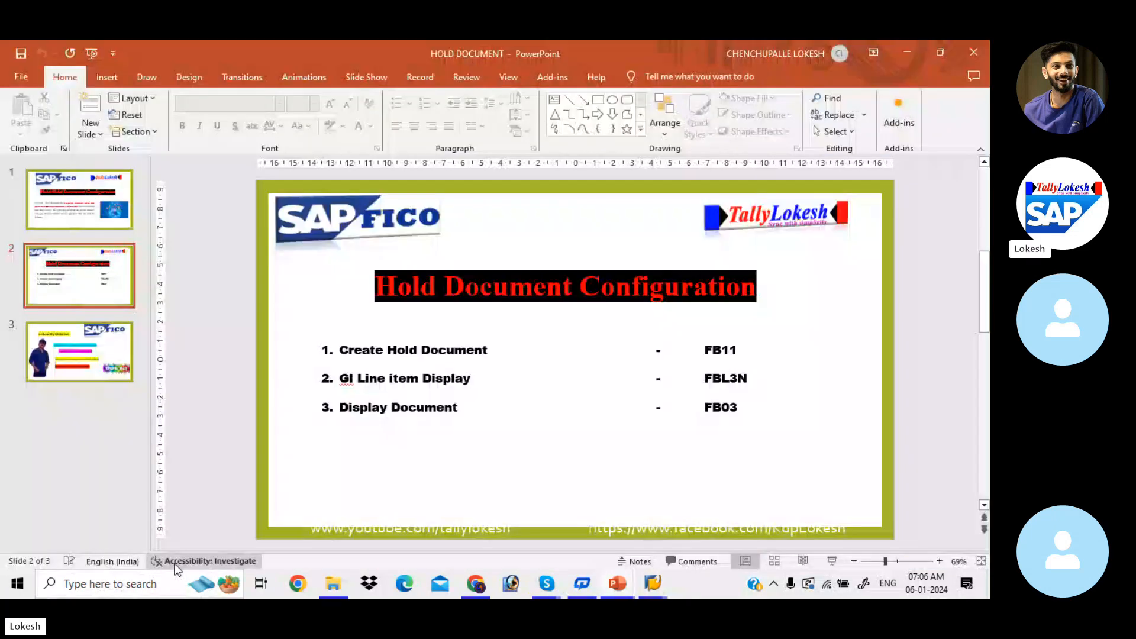
{"action": "key", "text": "alt+Tab"}
{"action": "key", "text": "alt+Tab"}
{"action": "key", "text": "alt+Tab"}
{"action": "key", "text": "alt+Tab"}
{"action": "key", "text": "alt+Tab"}
{"action": "key", "text": "alt+Tab"}
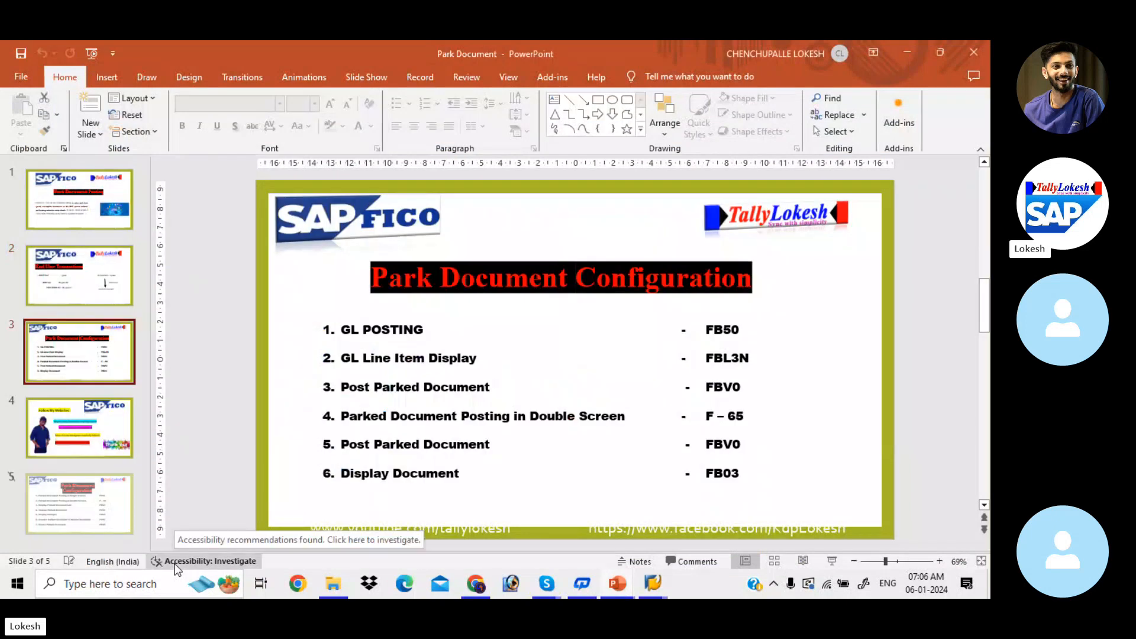
{"action": "key", "text": "alt+Tab"}
{"action": "key", "text": "alt+Tab"}
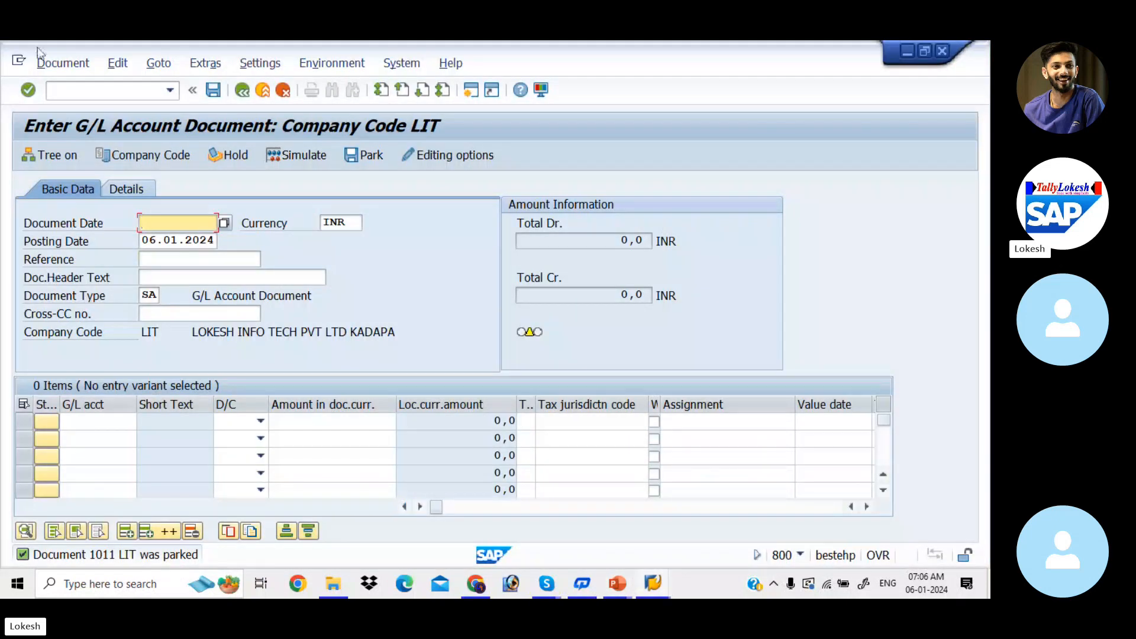
Open transaction FBL3N and list the open items of G/L account 400001 in company code LIT.
{"action": "left_click", "coordinate": [114, 93]}
{"action": "type", "text": "/NFB"}
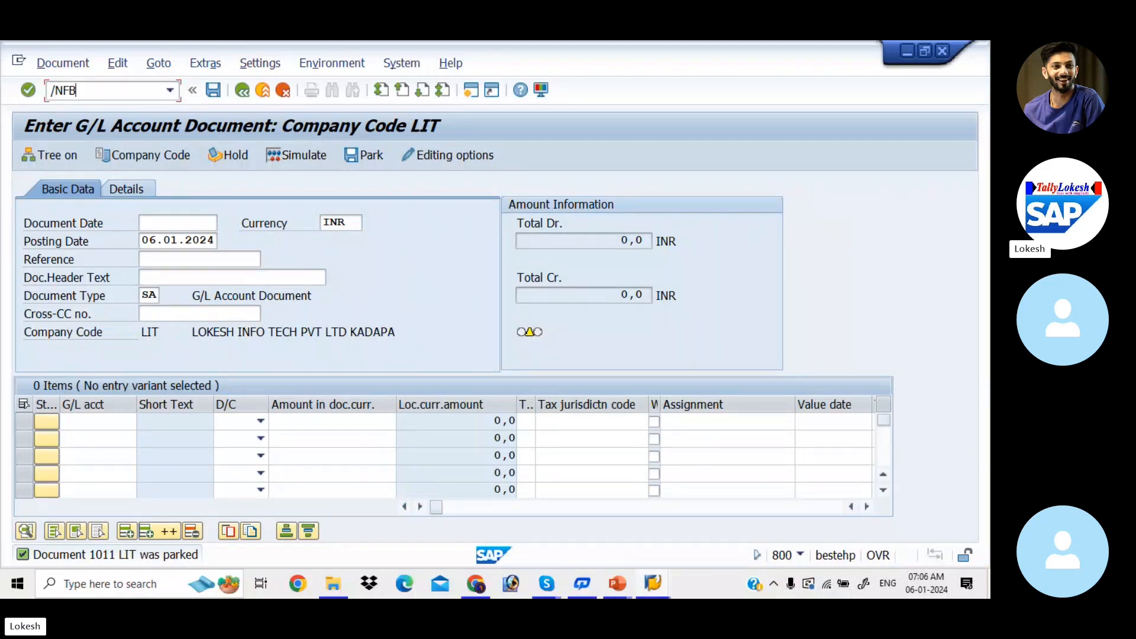
{"action": "type", "text": "L3N"}
{"action": "key", "text": "Return"}
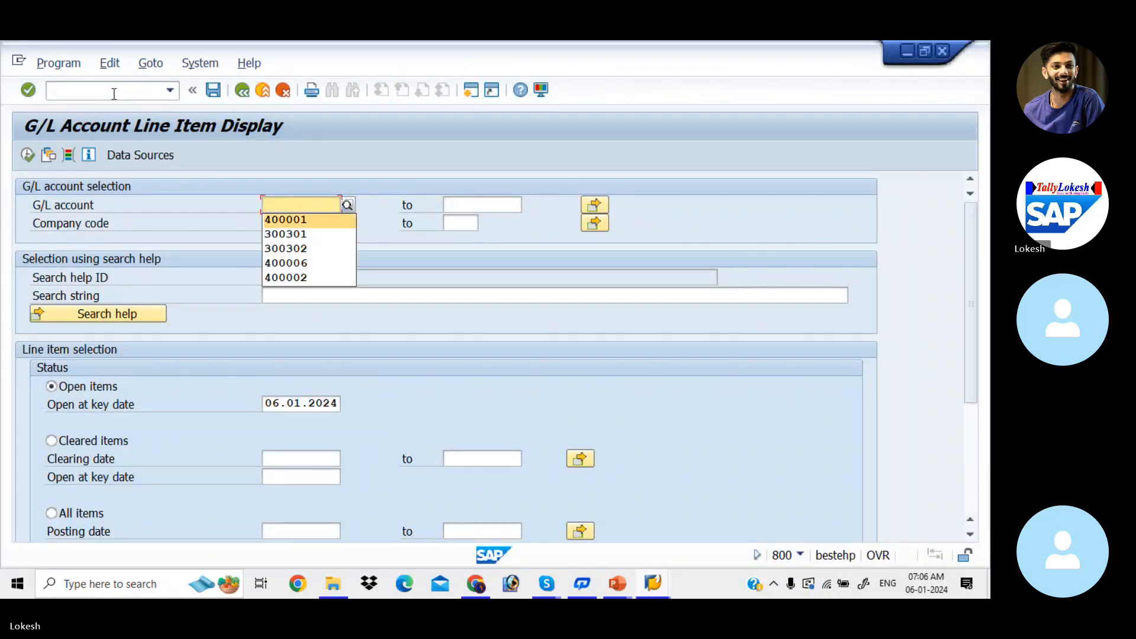
{"action": "key", "text": "Tab"}
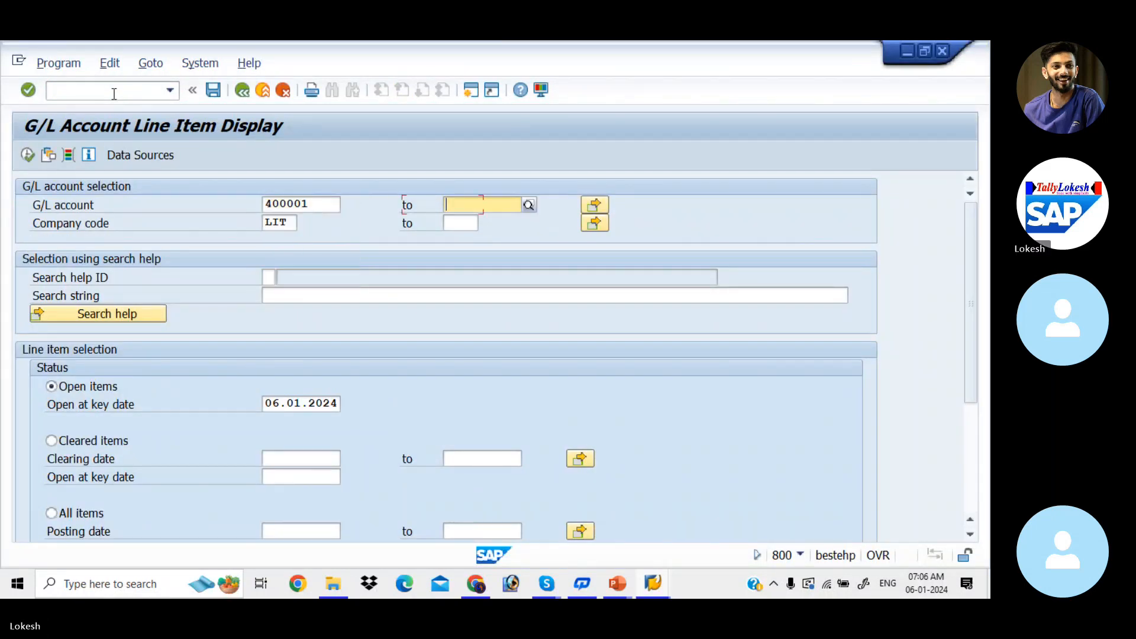
{"action": "left_click", "coordinate": [27, 155]}
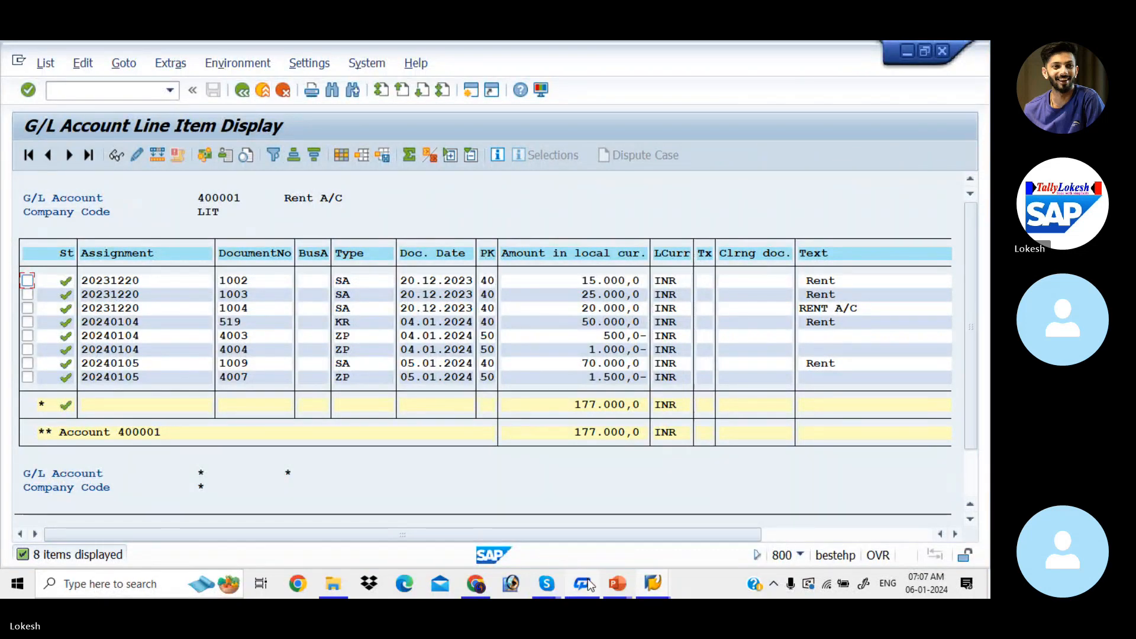
Switch to the Skype call window to check the participants, and minimize it again.
{"action": "mouse_move", "coordinate": [556, 585]}
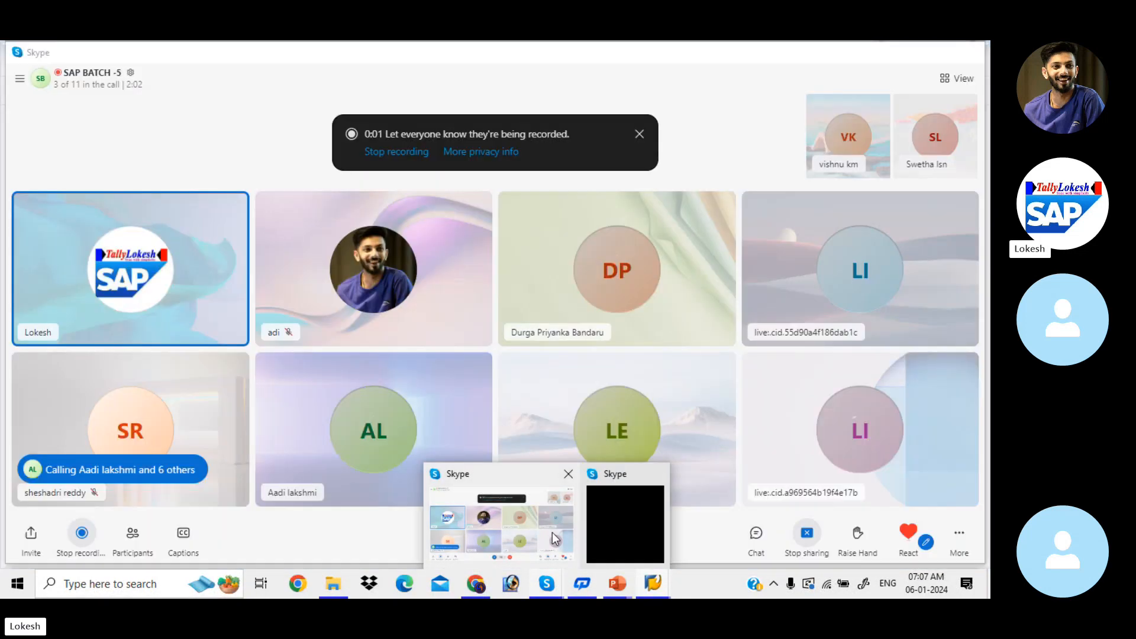
{"action": "left_click", "coordinate": [554, 538]}
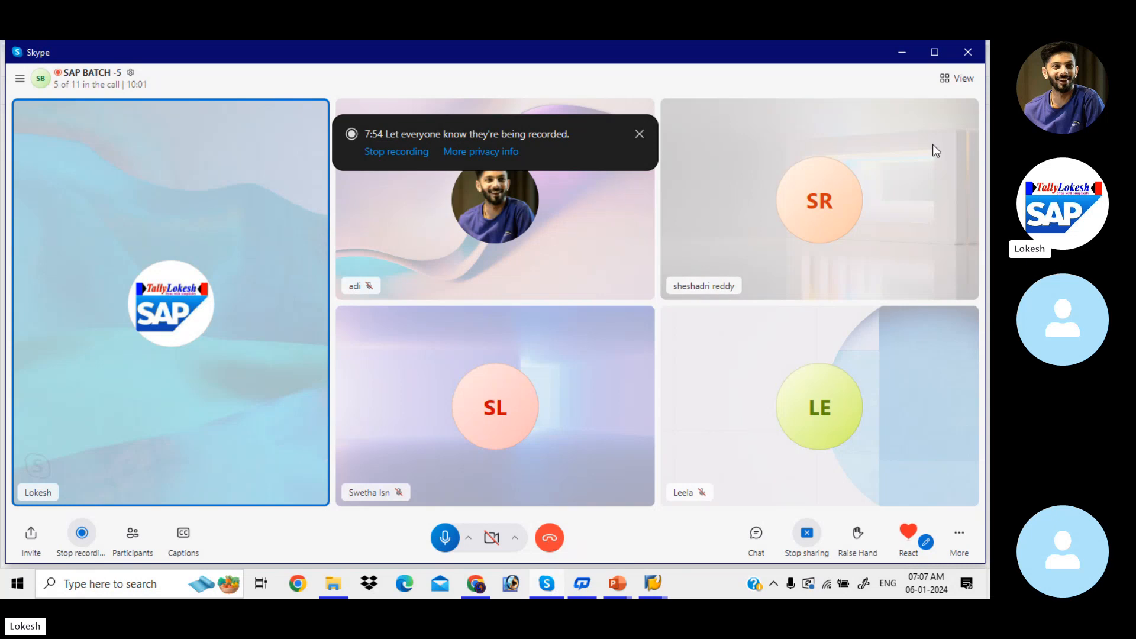
{"action": "left_click", "coordinate": [906, 52]}
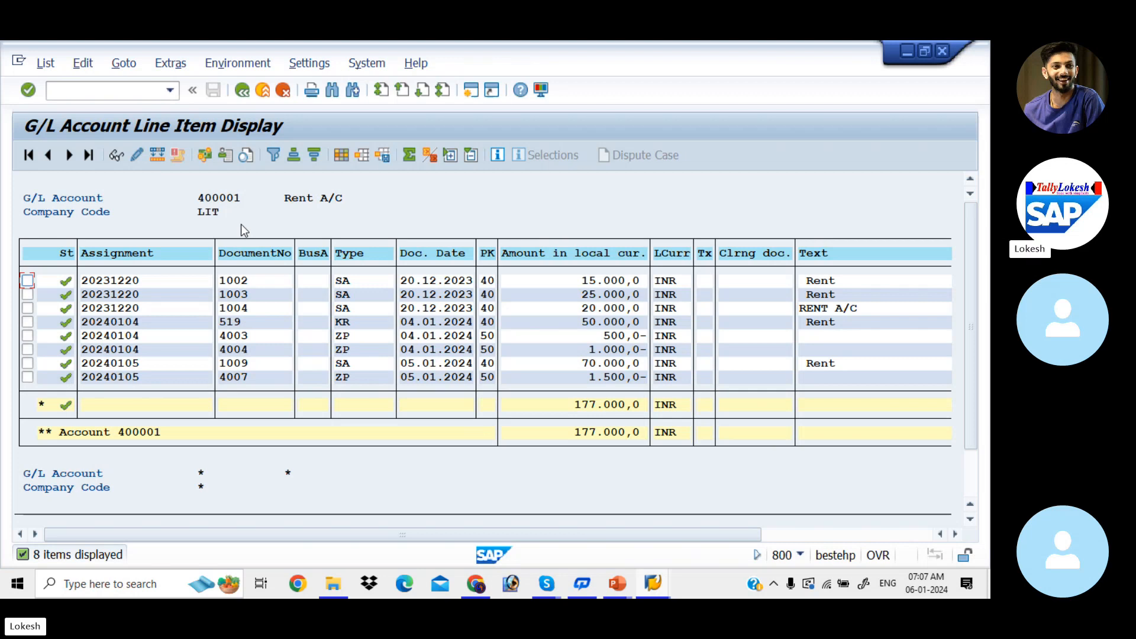
Return to the line item selection, include parked items alongside normal items, and rerun the list to examine the parked entries.
{"action": "left_click", "coordinate": [243, 89]}
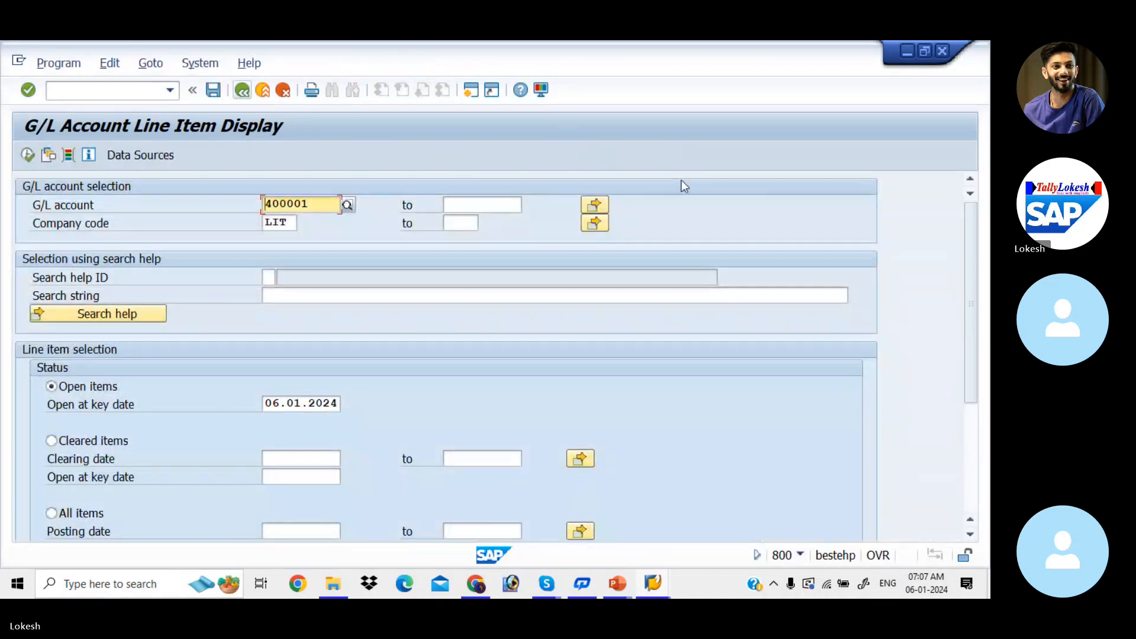
{"action": "left_click_drag", "start_coordinate": [969, 251], "coordinate": [984, 404]}
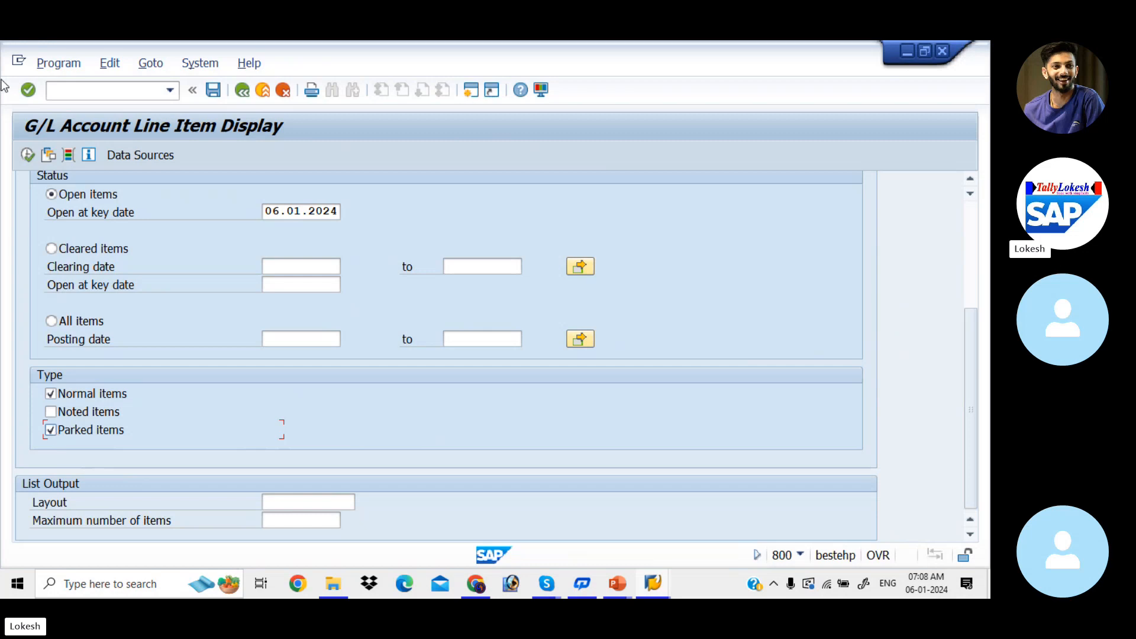
{"action": "left_click", "coordinate": [26, 158]}
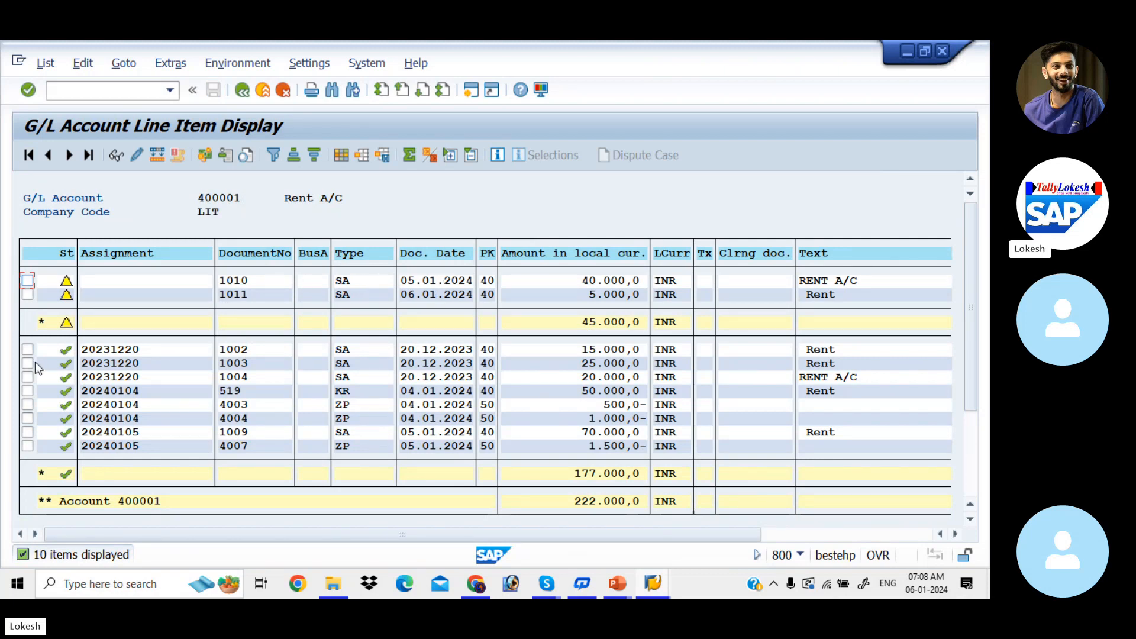
{"action": "mouse_move", "coordinate": [70, 299]}
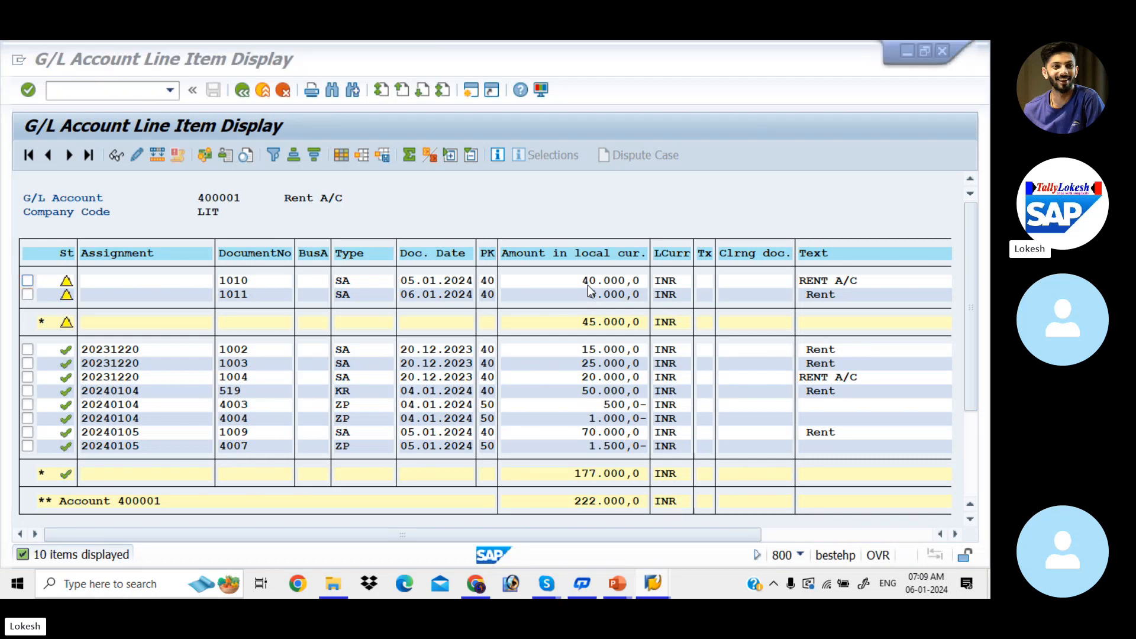
Check the PowerPoint transaction list for the code to post parked documents, and open a new session in SAP.
{"action": "key", "text": "alt+Tab"}
{"action": "key", "text": "alt+Tab"}
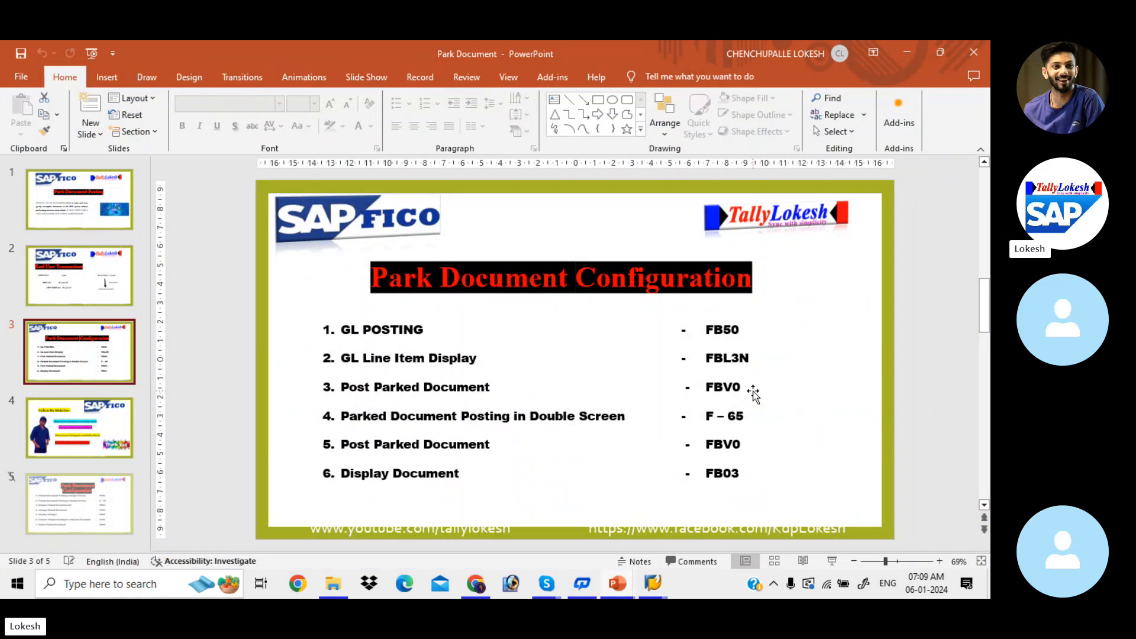
{"action": "key", "text": "alt+Tab"}
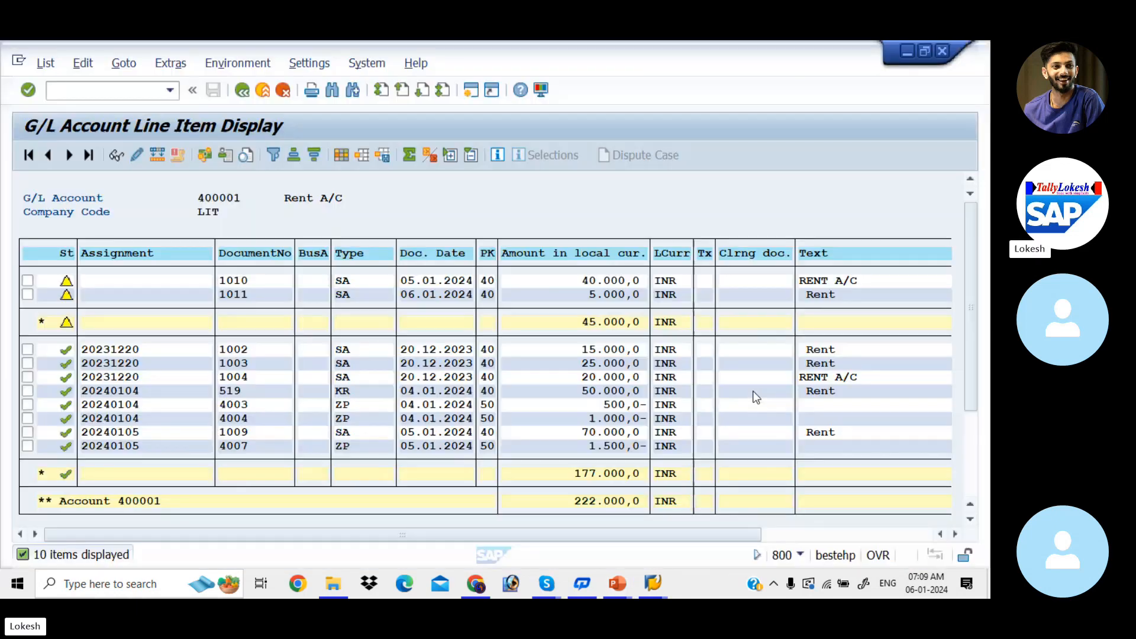
{"action": "left_click", "coordinate": [471, 91]}
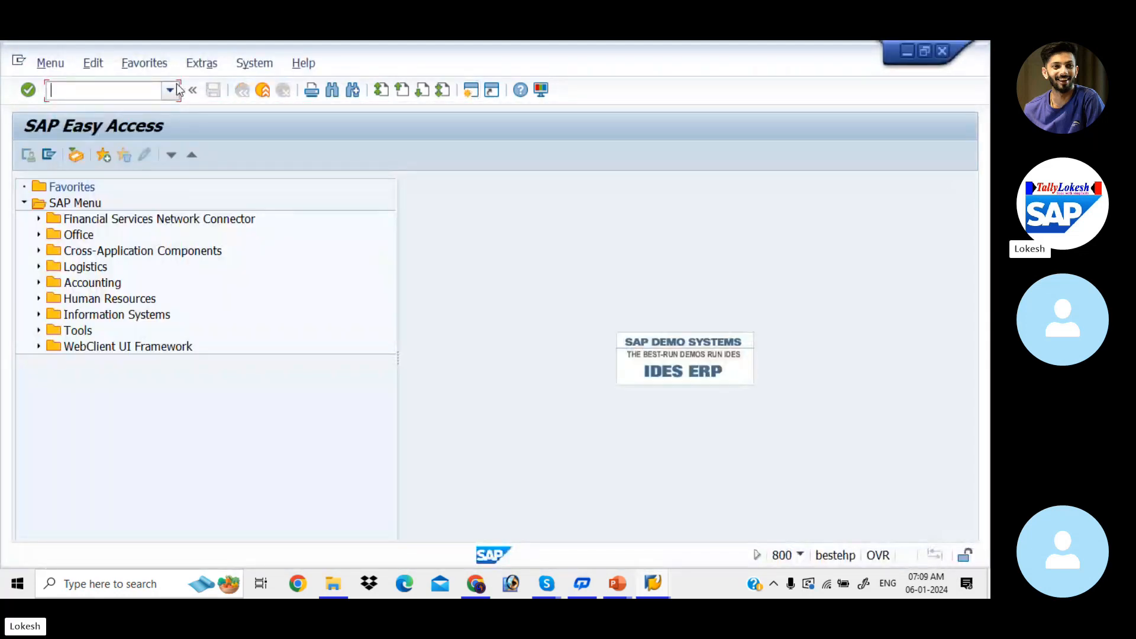
Open transaction FBV0 and list the parked documents of company code LIT for fiscal year 2023.
{"action": "type", "text": "FBVO"}
{"action": "key", "text": "BackSpace"}
{"action": "type", "text": "0"}
{"action": "key", "text": "Return"}
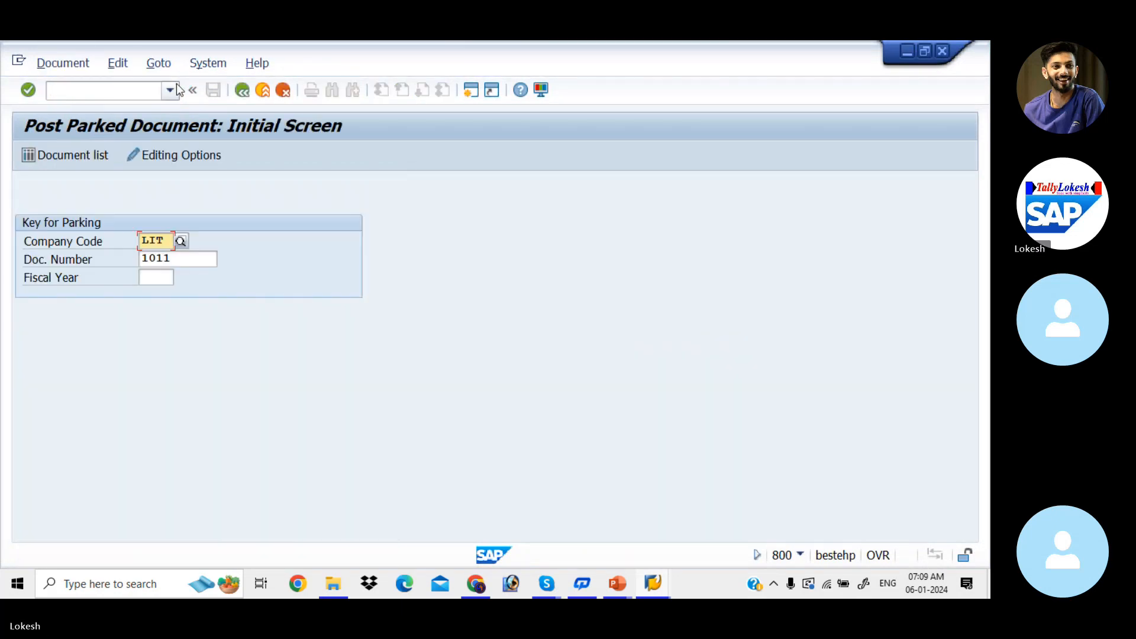
{"action": "left_click", "coordinate": [184, 254]}
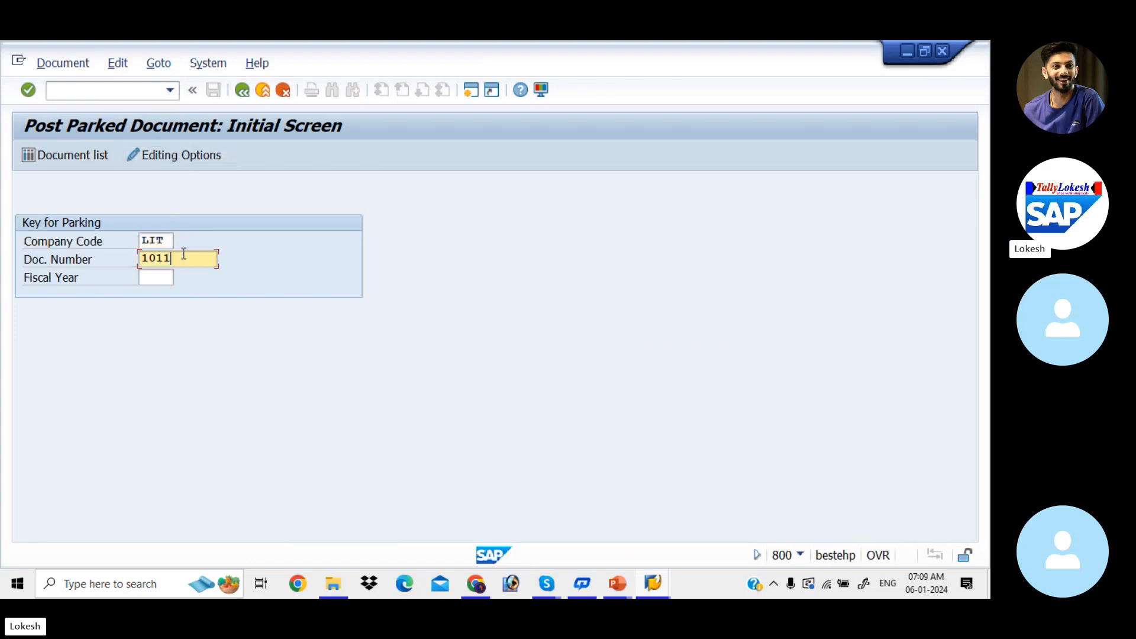
{"action": "left_click", "coordinate": [65, 155]}
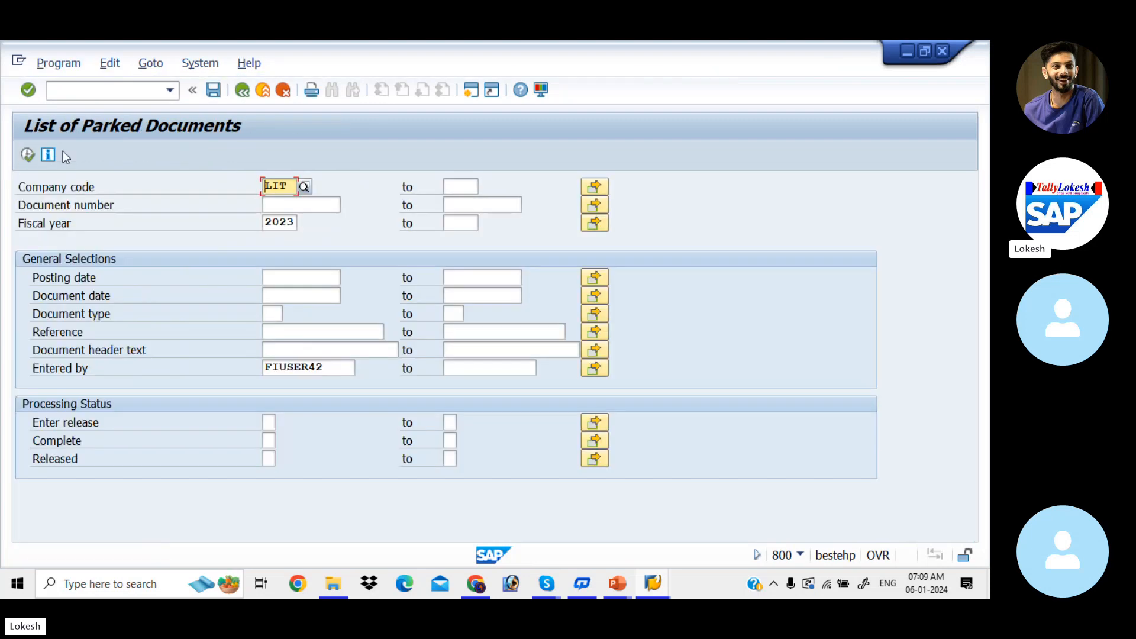
{"action": "left_click", "coordinate": [32, 154]}
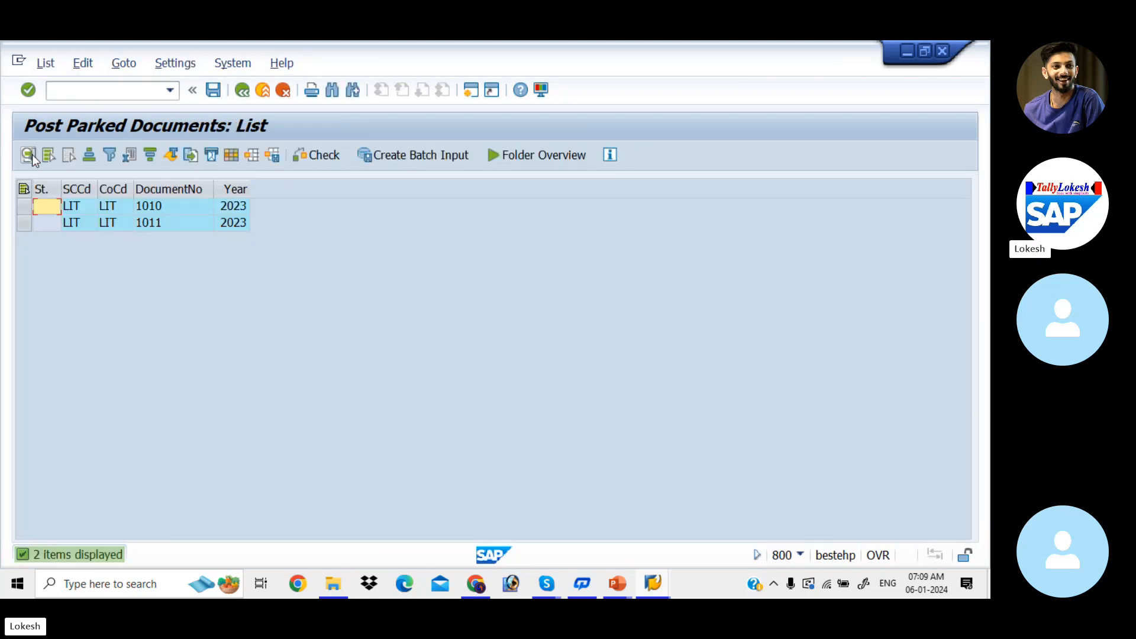
Open parked document 1010 and set the amount of its Rent A/C debit item to 50000.
{"action": "left_click", "coordinate": [165, 222]}
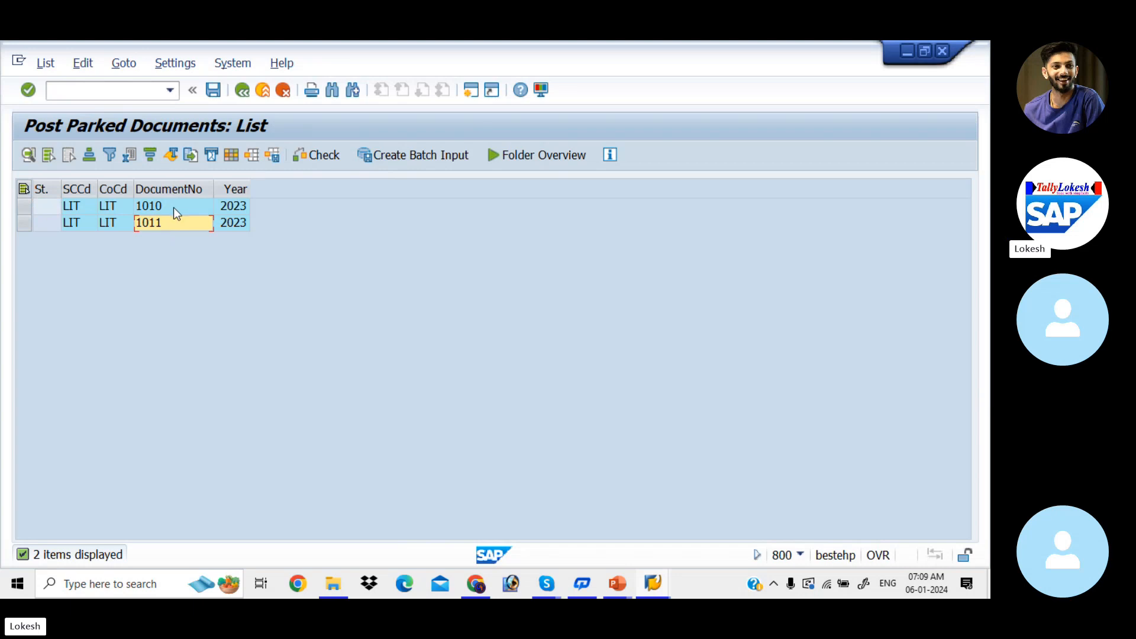
{"action": "left_click", "coordinate": [174, 208]}
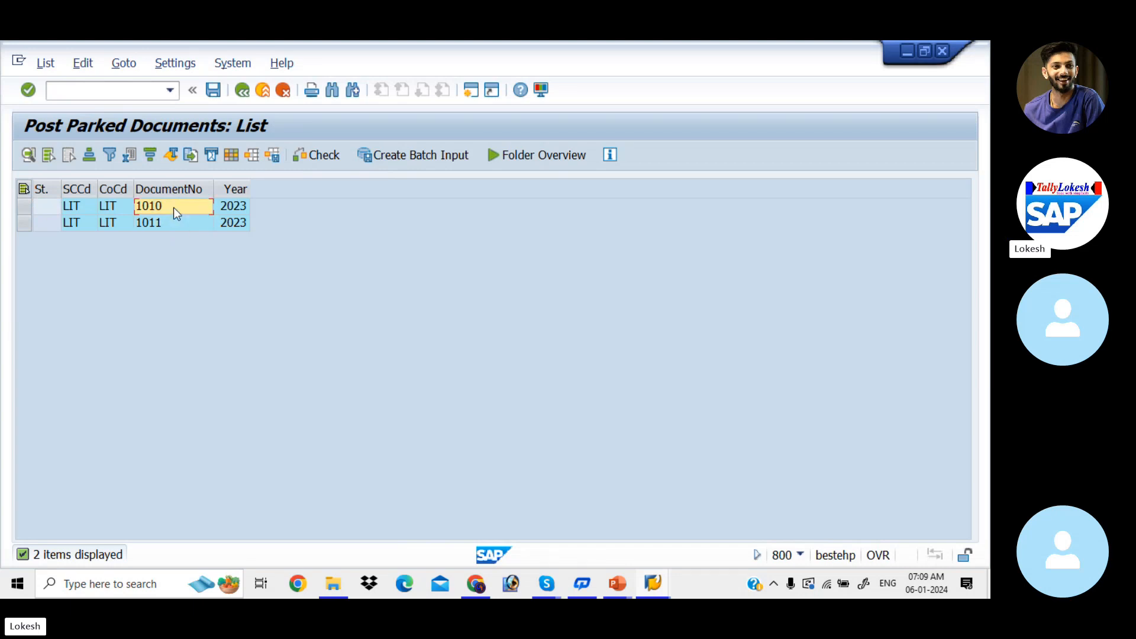
{"action": "double_click", "coordinate": [173, 207]}
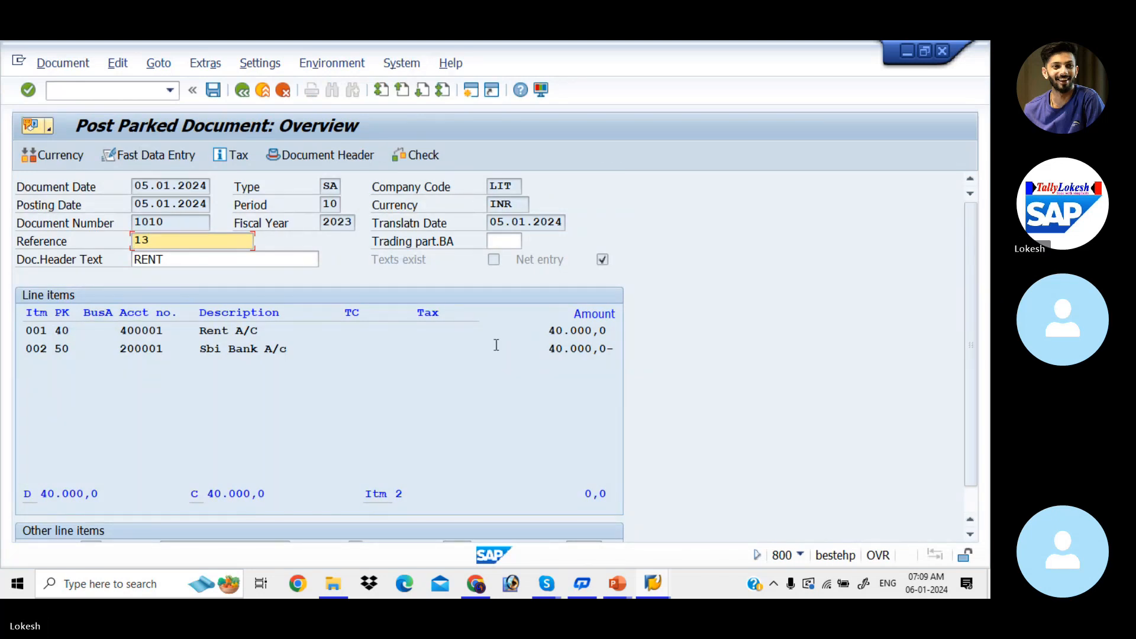
{"action": "double_click", "coordinate": [578, 330]}
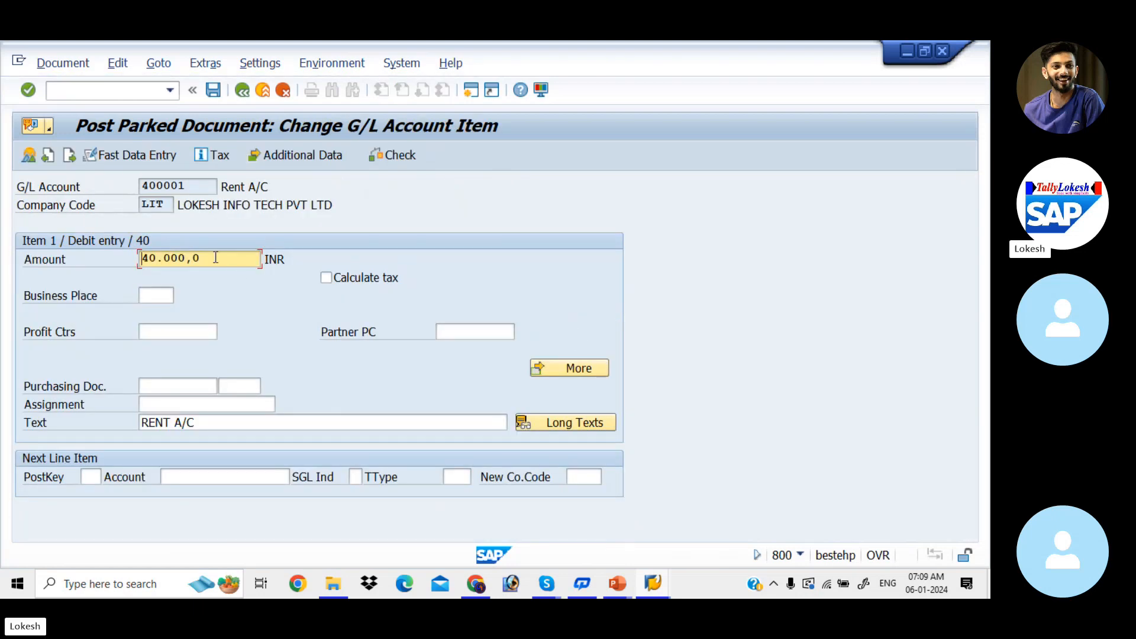
{"action": "left_click", "coordinate": [215, 257]}
{"action": "key", "text": "BackSpace"}
{"action": "key", "text": "BackSpace"}
{"action": "key", "text": "BackSpace"}
{"action": "key", "text": "BackSpace"}
{"action": "key", "text": "BackSpace"}
{"action": "key", "text": "BackSpace"}
{"action": "key", "text": "BackSpace"}
{"action": "key", "text": "BackSpace"}
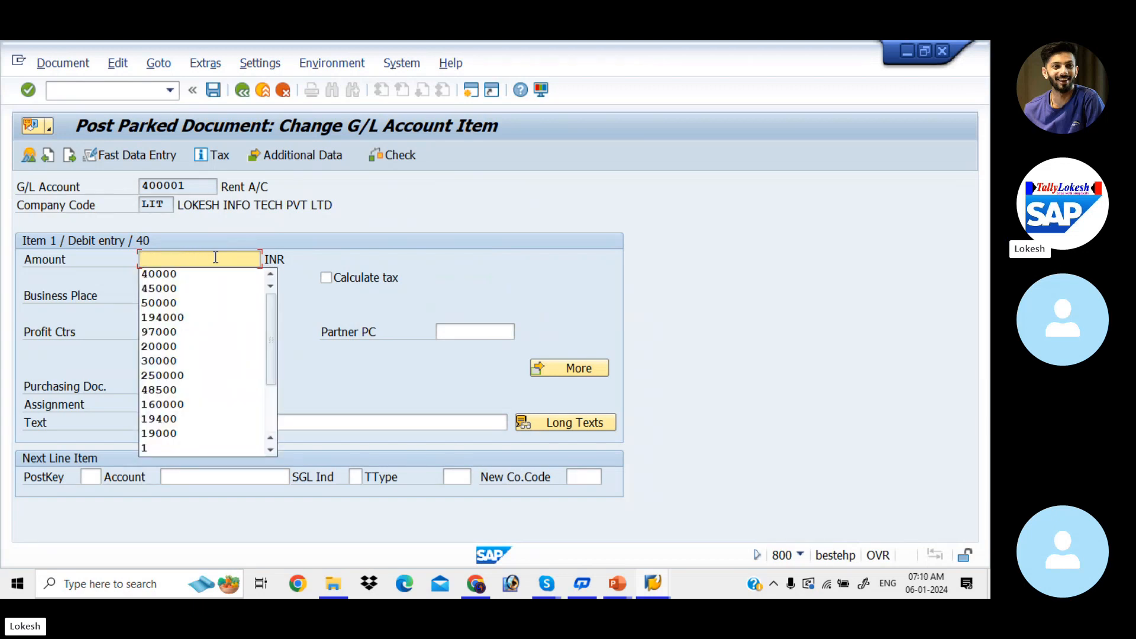
{"action": "type", "text": "50000"}
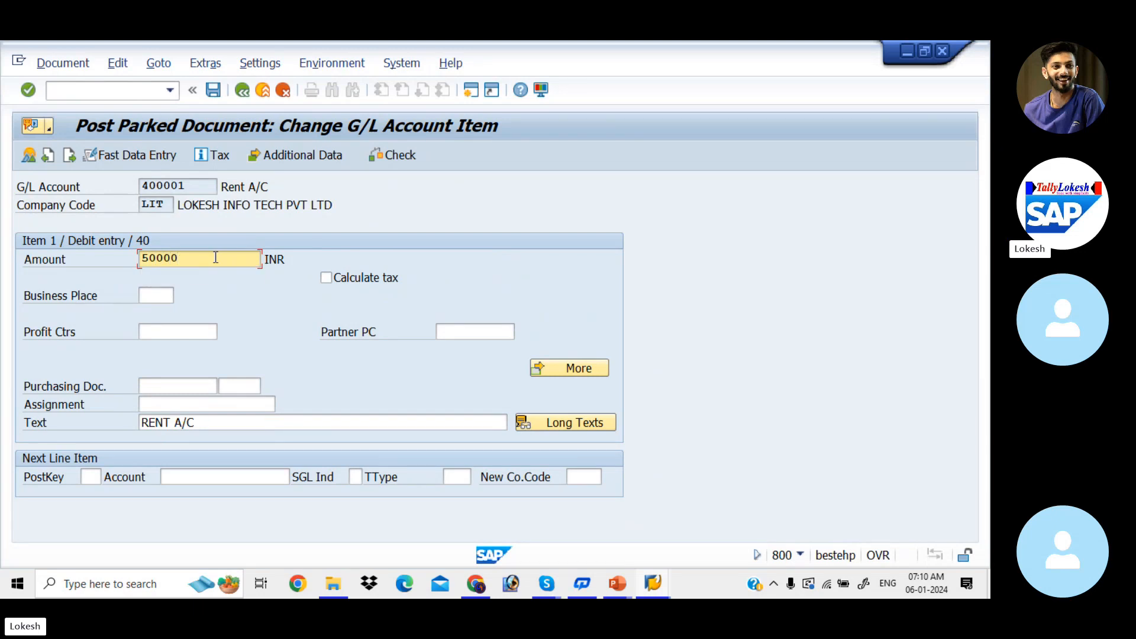
{"action": "left_click", "coordinate": [242, 90]}
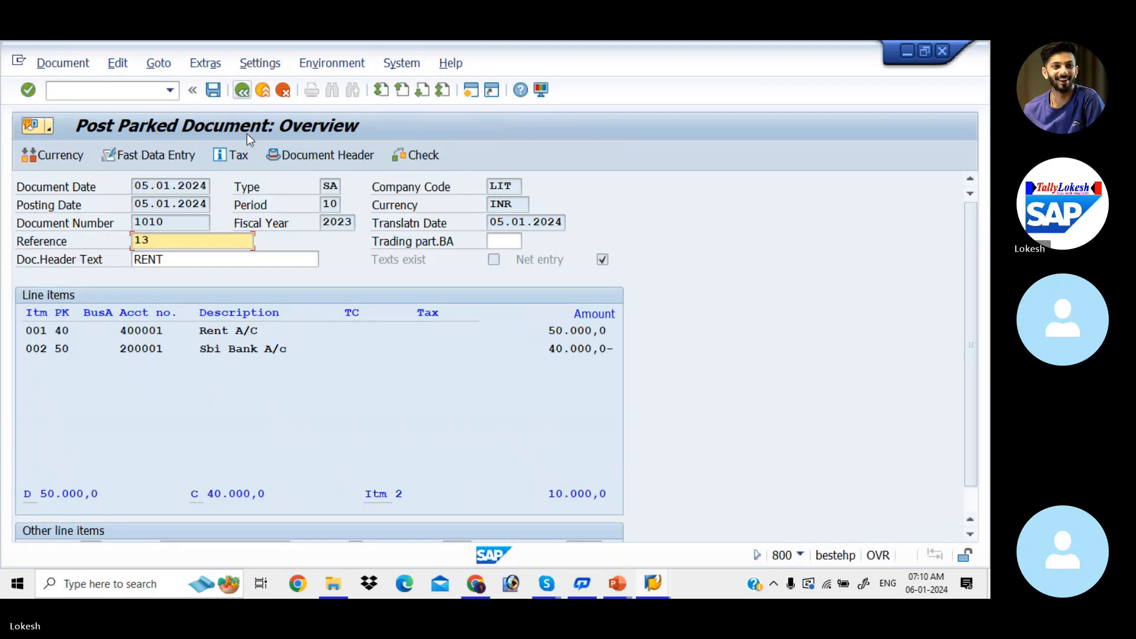
Set the amount of the Sbi Bank A/c credit item to 50000 and return to the document overview.
{"action": "double_click", "coordinate": [236, 348]}
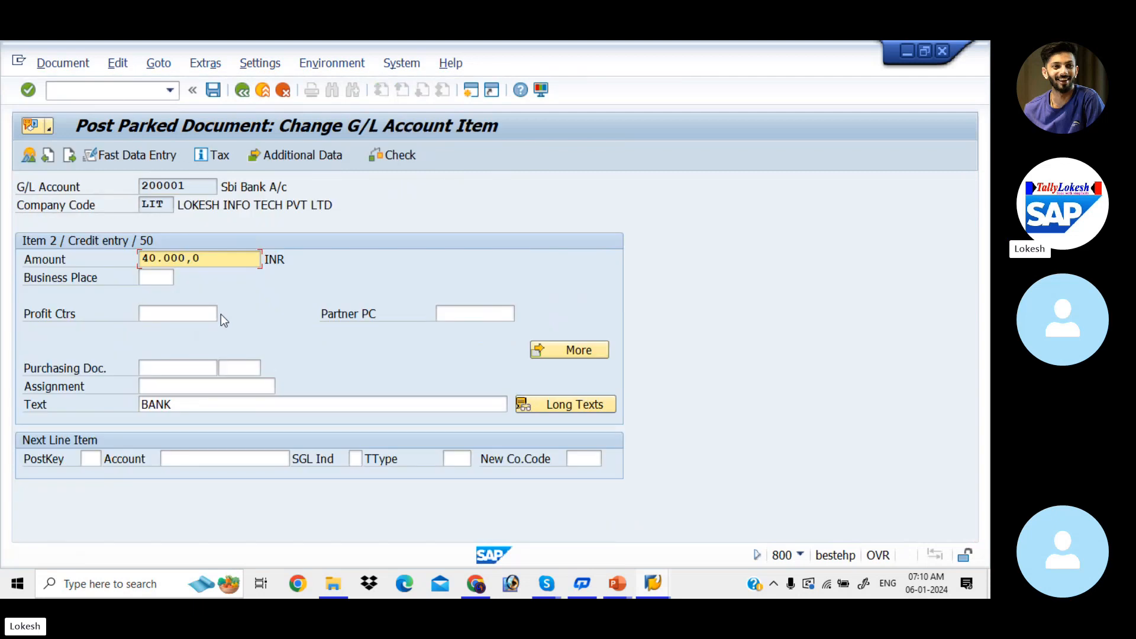
{"action": "left_click_drag", "start_coordinate": [206, 263], "coordinate": [115, 247]}
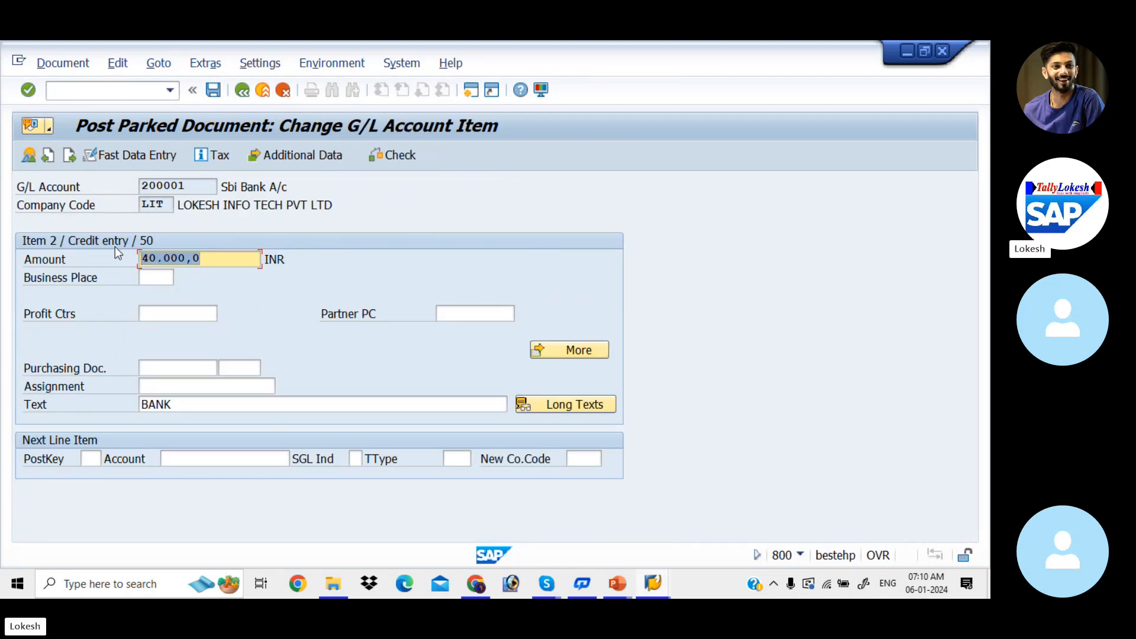
{"action": "key", "text": "BackSpace"}
{"action": "key", "text": "Down"}
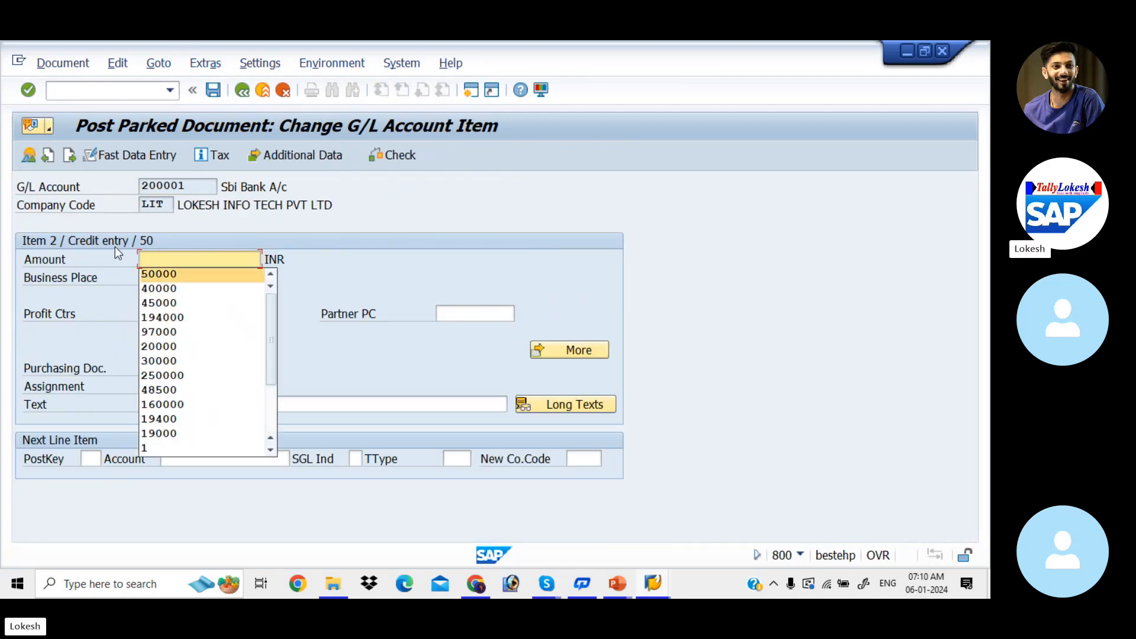
{"action": "key", "text": "Return"}
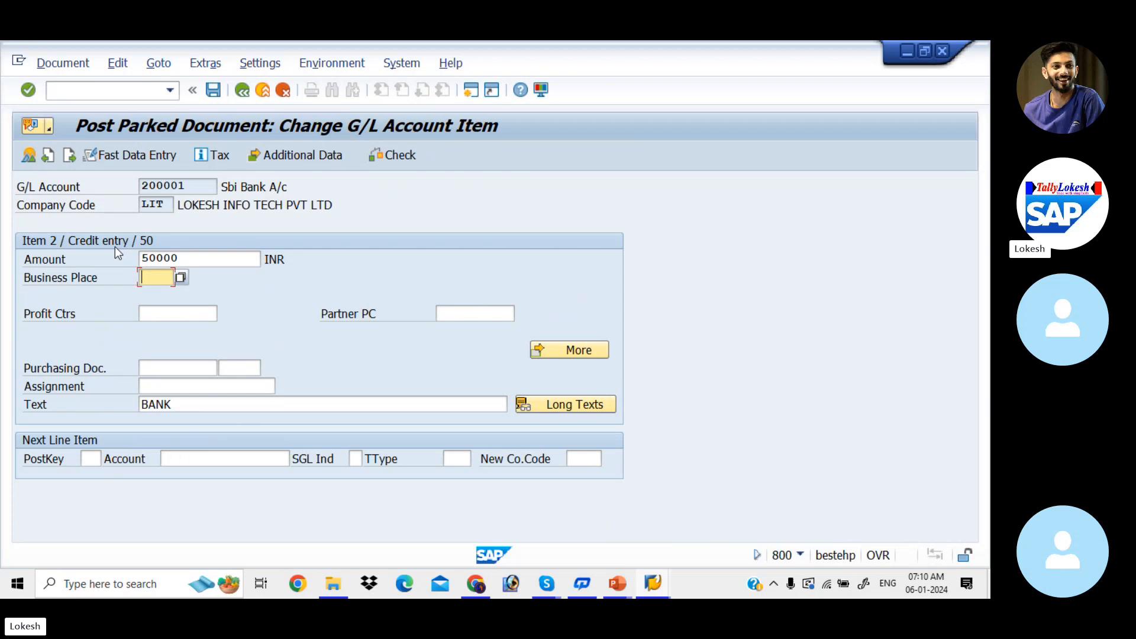
{"action": "left_click", "coordinate": [247, 94]}
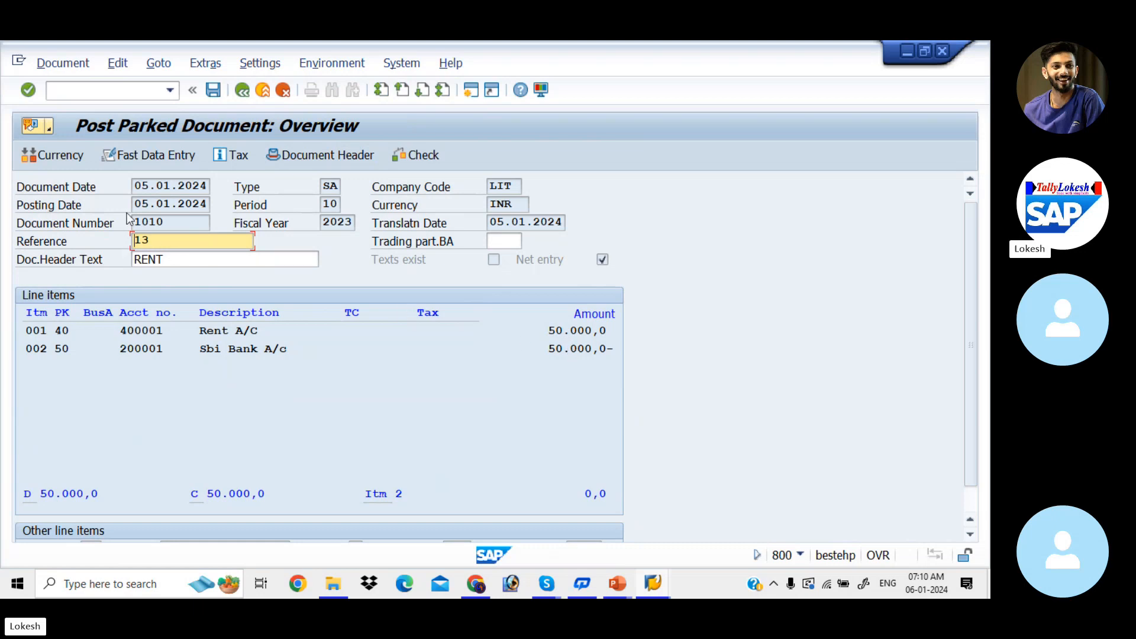
Change the document header text to RENT A/C and post the parked document.
{"action": "left_click", "coordinate": [188, 258]}
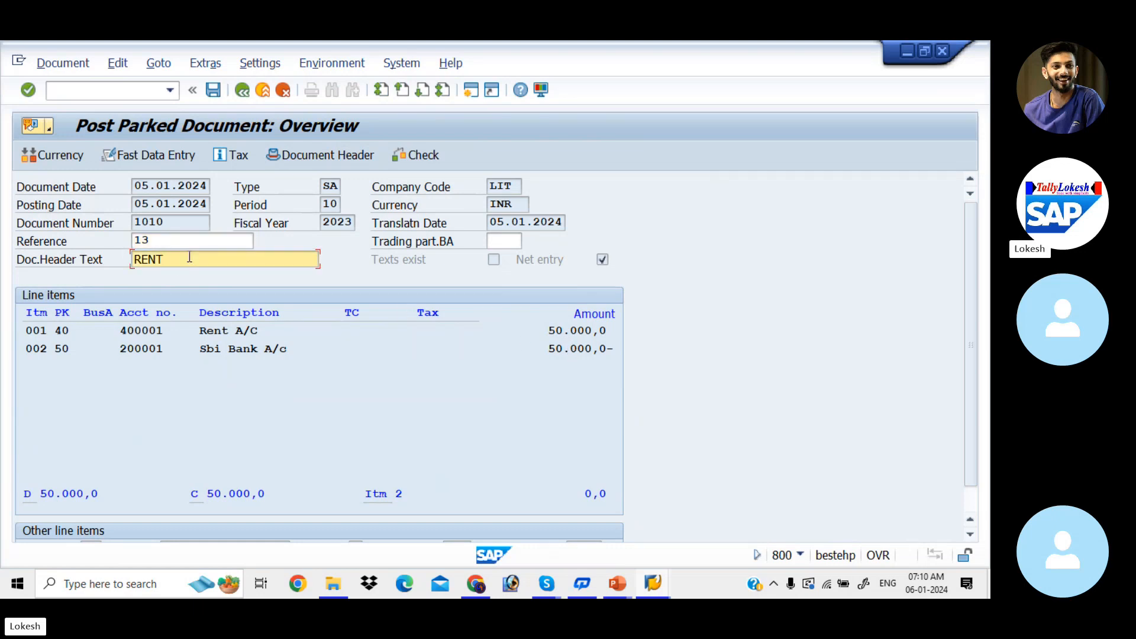
{"action": "type", "text": "A/C"}
{"action": "key", "text": "Return"}
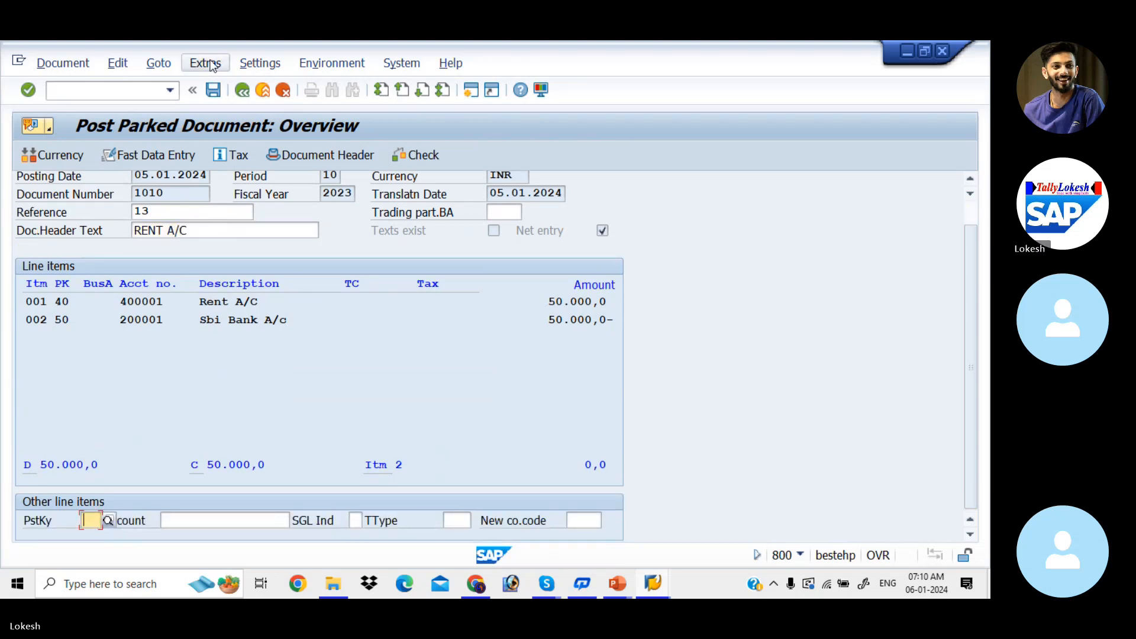
{"action": "left_click", "coordinate": [63, 62]}
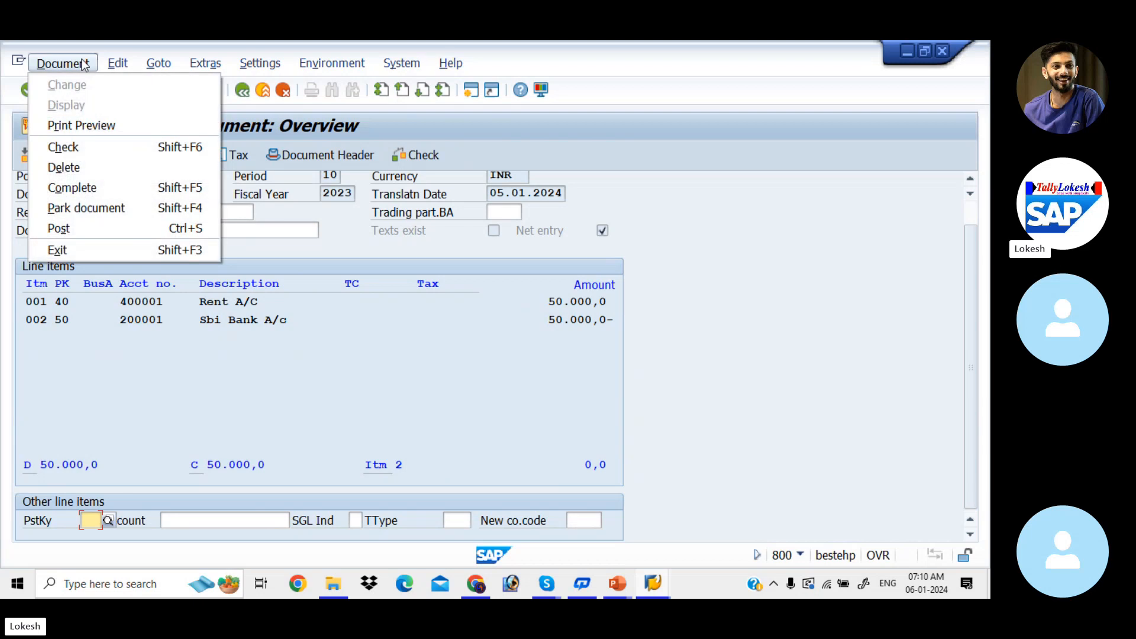
{"action": "left_click", "coordinate": [91, 232]}
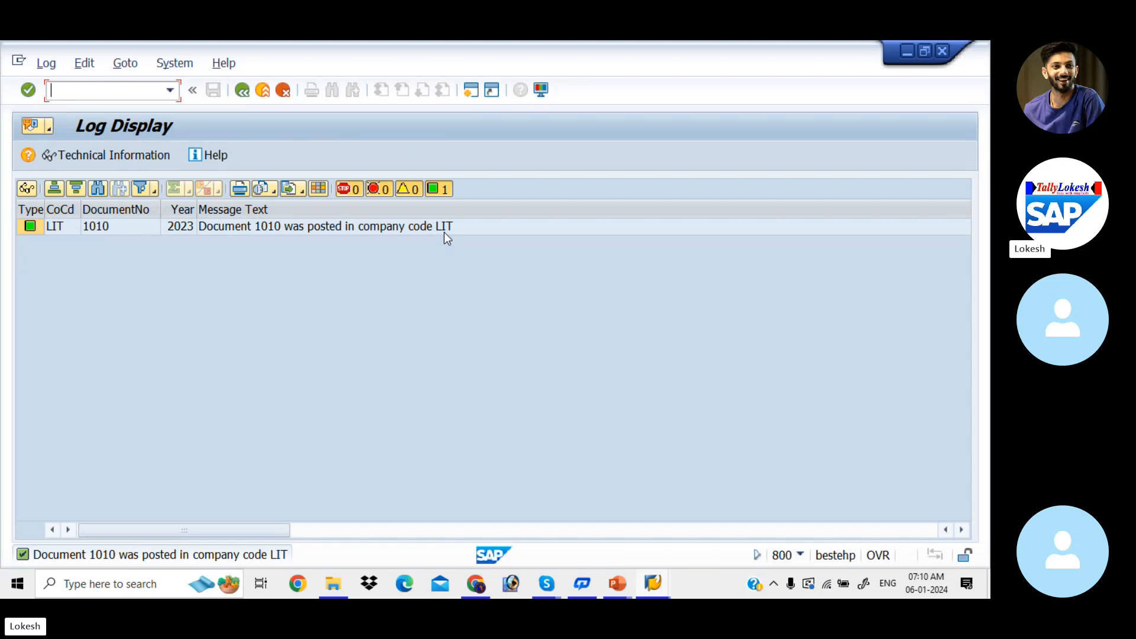
Switch to the G/L account line item display, refresh the list, and examine the parked and posted rent entries.
{"action": "key", "text": "alt+Tab"}
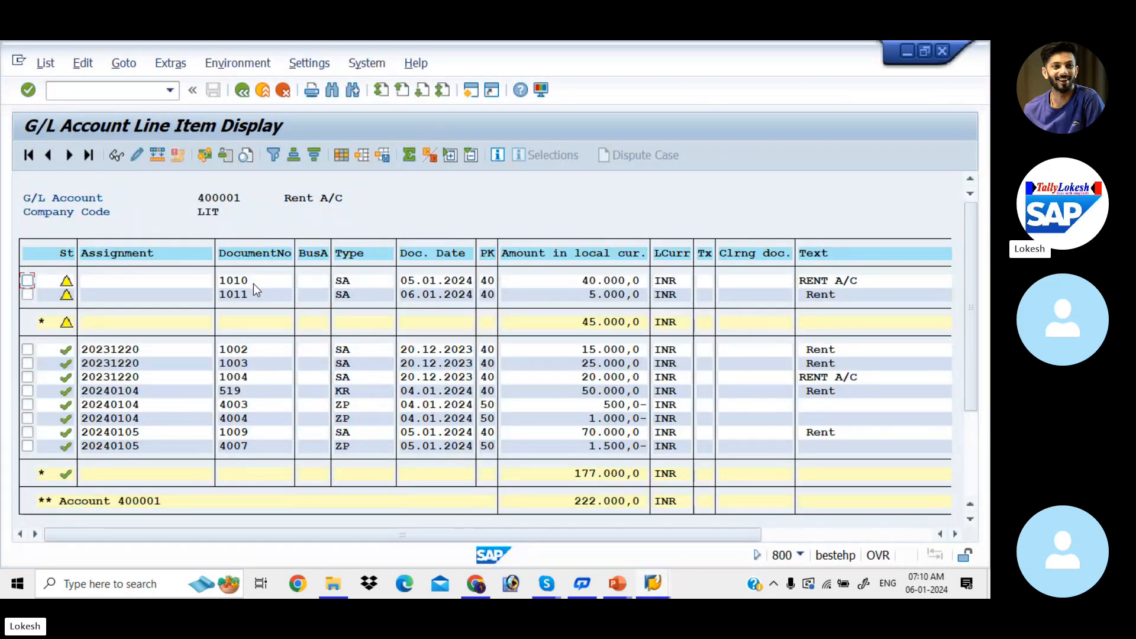
{"action": "left_click", "coordinate": [46, 63]}
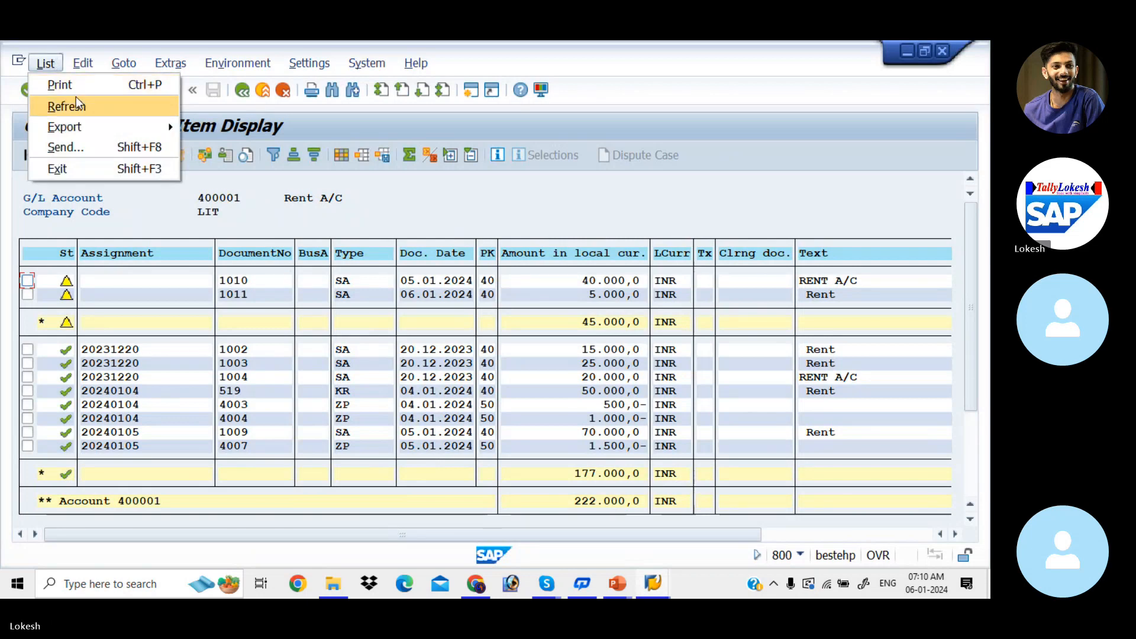
{"action": "left_click", "coordinate": [66, 107]}
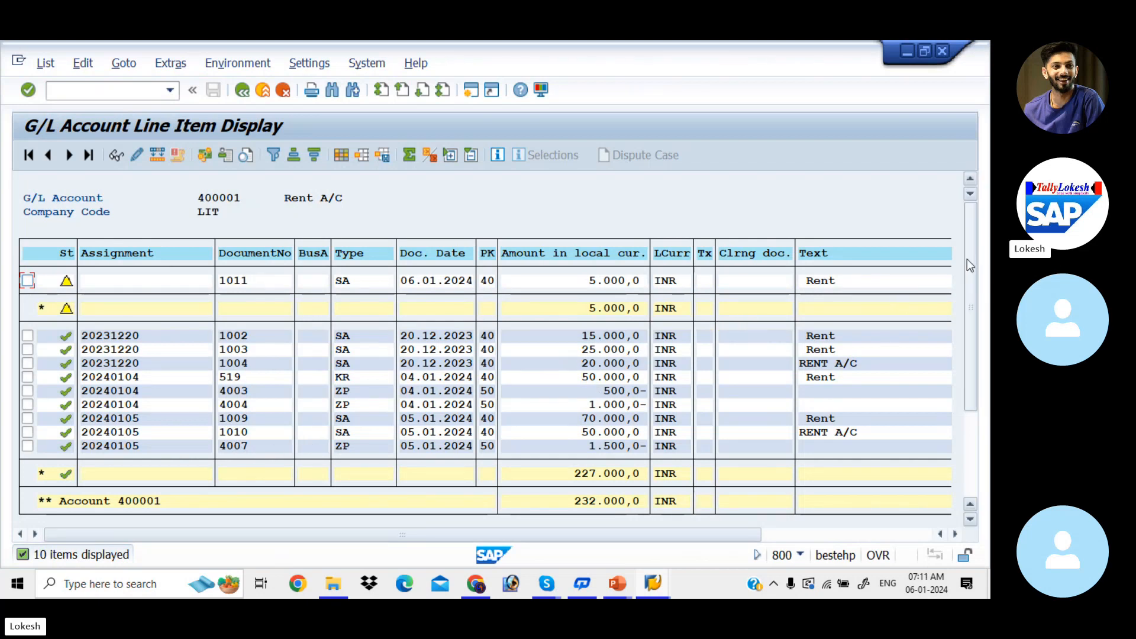
{"action": "left_click_drag", "start_coordinate": [970, 287], "coordinate": [974, 330]}
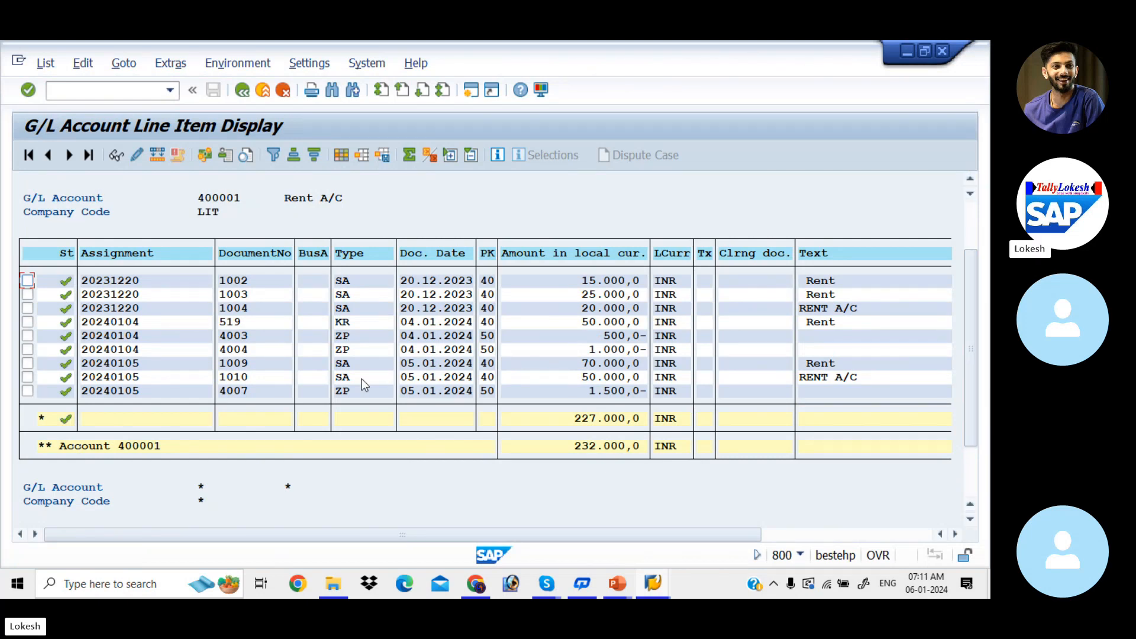
{"action": "left_click_drag", "start_coordinate": [972, 300], "coordinate": [973, 232]}
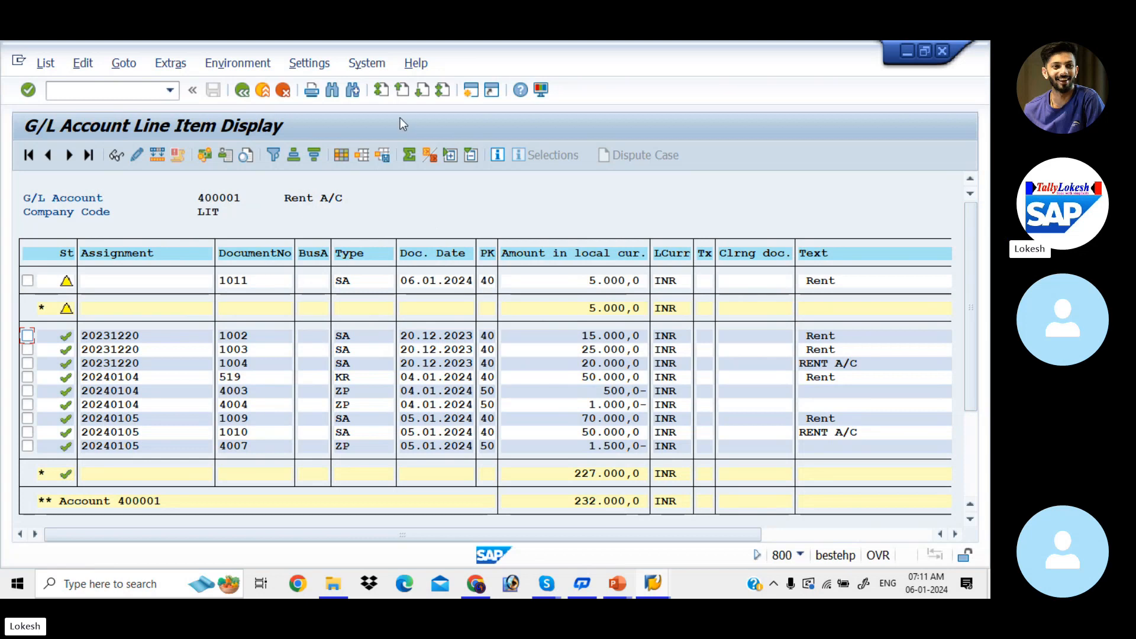
Switch back to the posting session, return to the parked documents list, and open document 1011.
{"action": "key", "text": "alt+Tab"}
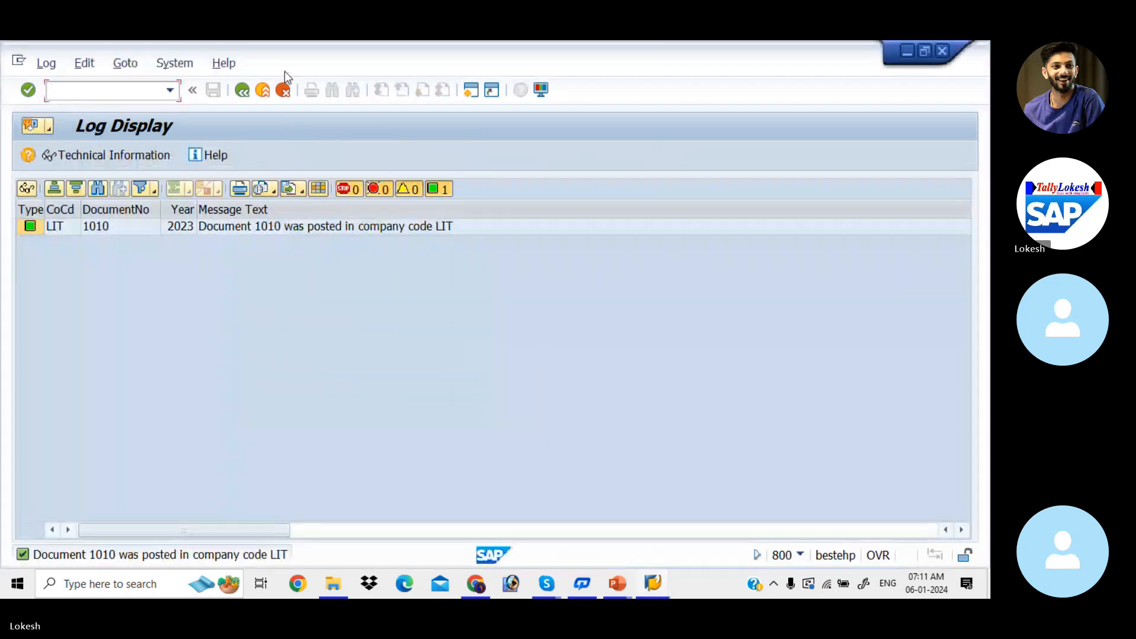
{"action": "left_click", "coordinate": [247, 89]}
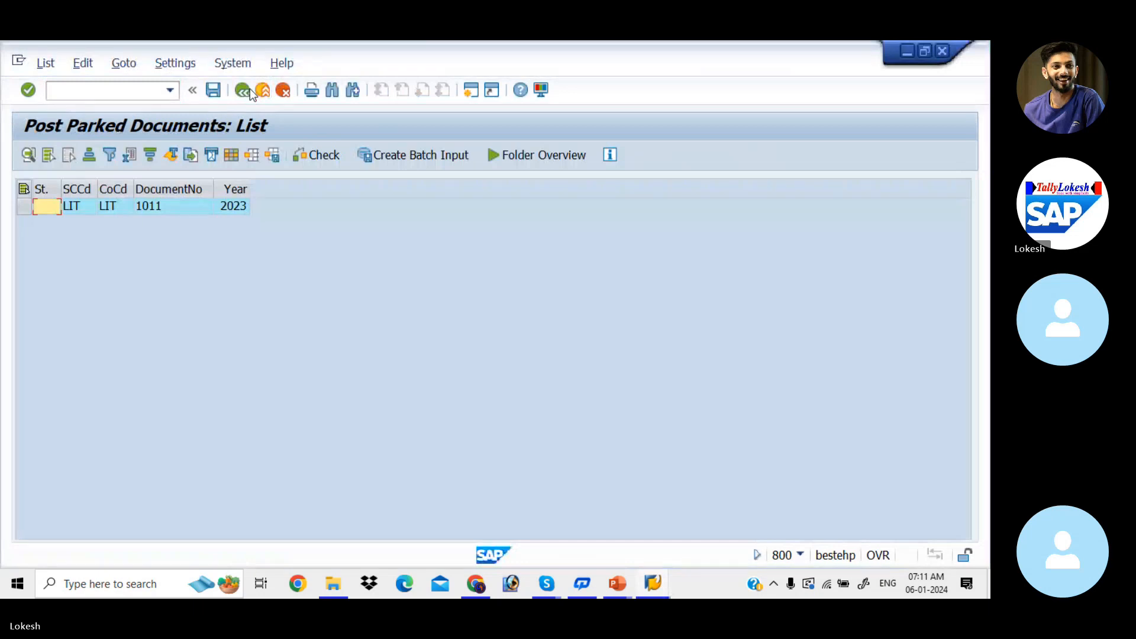
{"action": "double_click", "coordinate": [183, 207]}
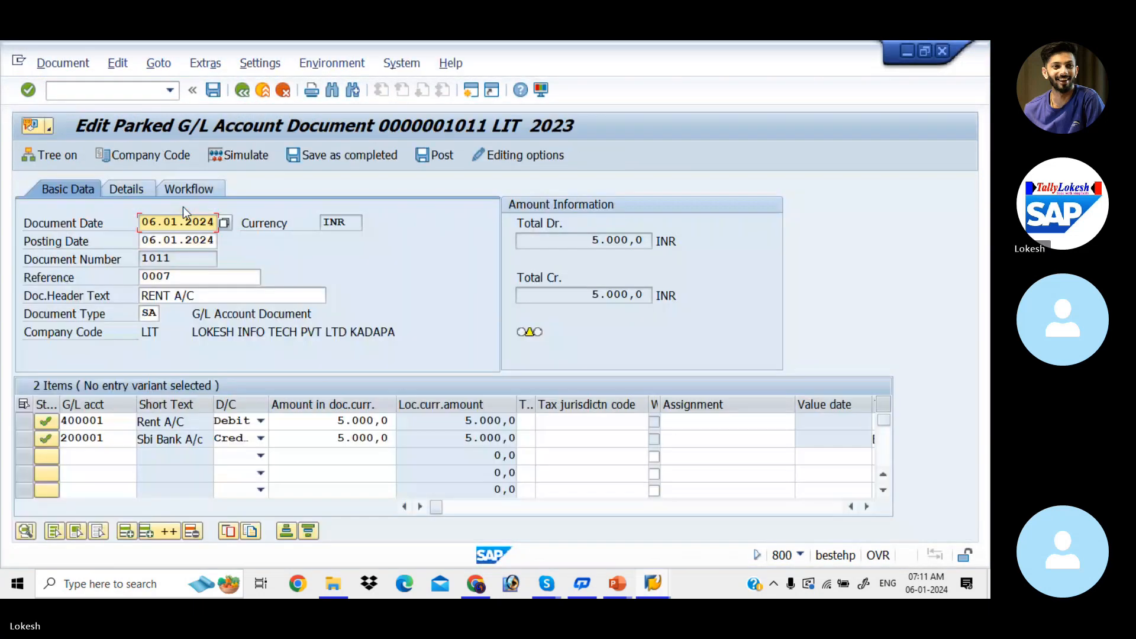
Set the amounts of both the Rent A/C debit and the Sbi Bank A/c credit items to 10000.
{"action": "double_click", "coordinate": [349, 424]}
{"action": "type", "text": "1"}
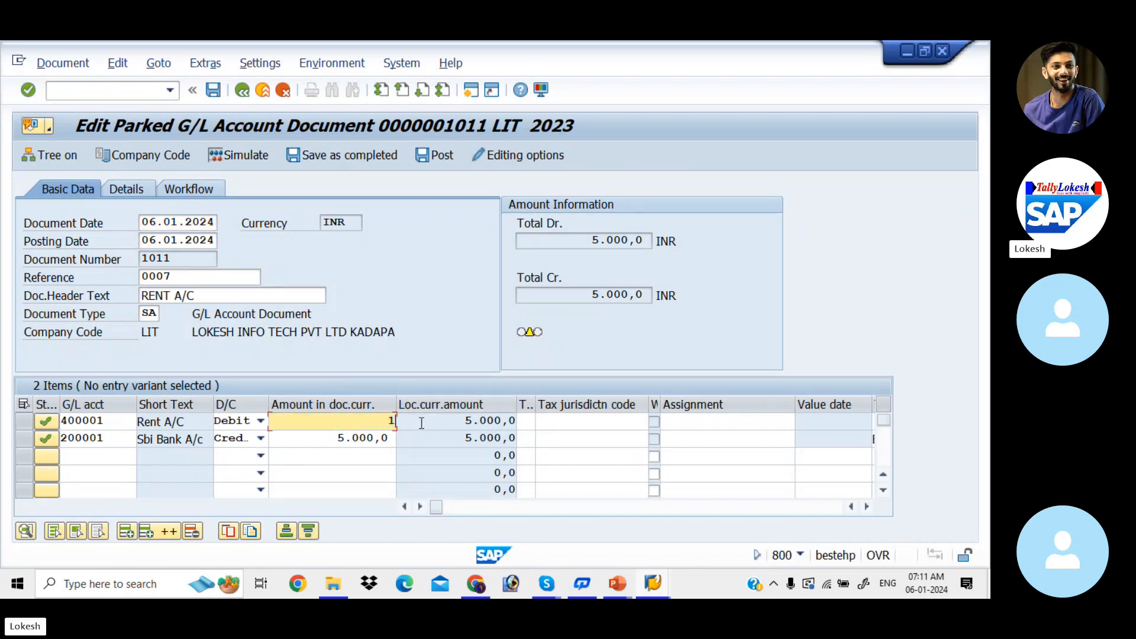
{"action": "type", "text": "0000"}
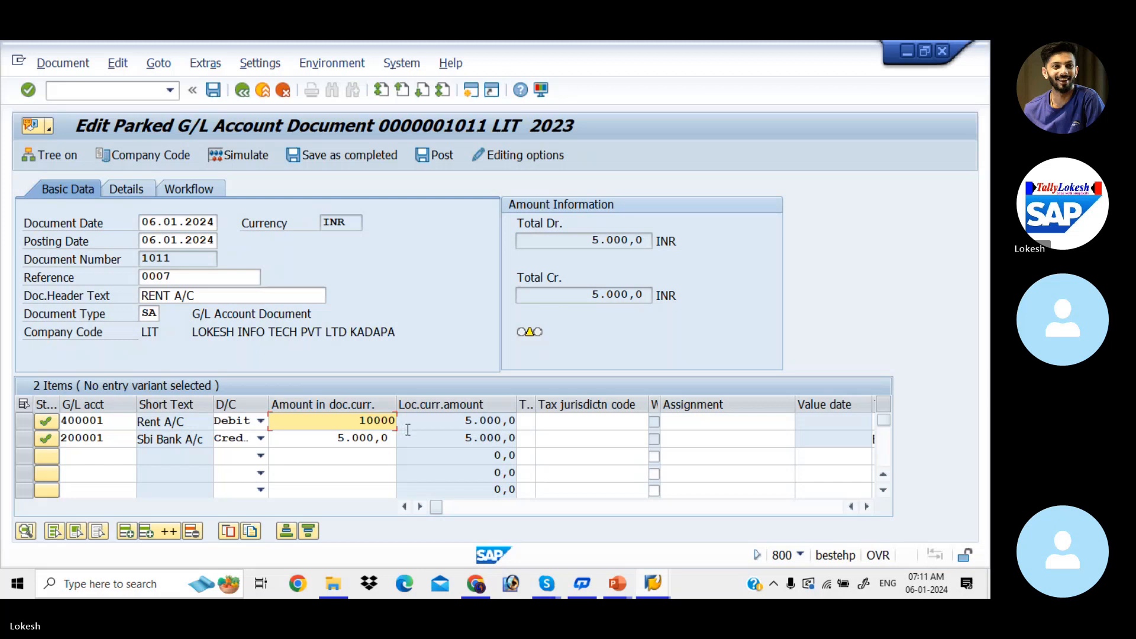
{"action": "key", "text": "Down"}
{"action": "type", "text": "10"}
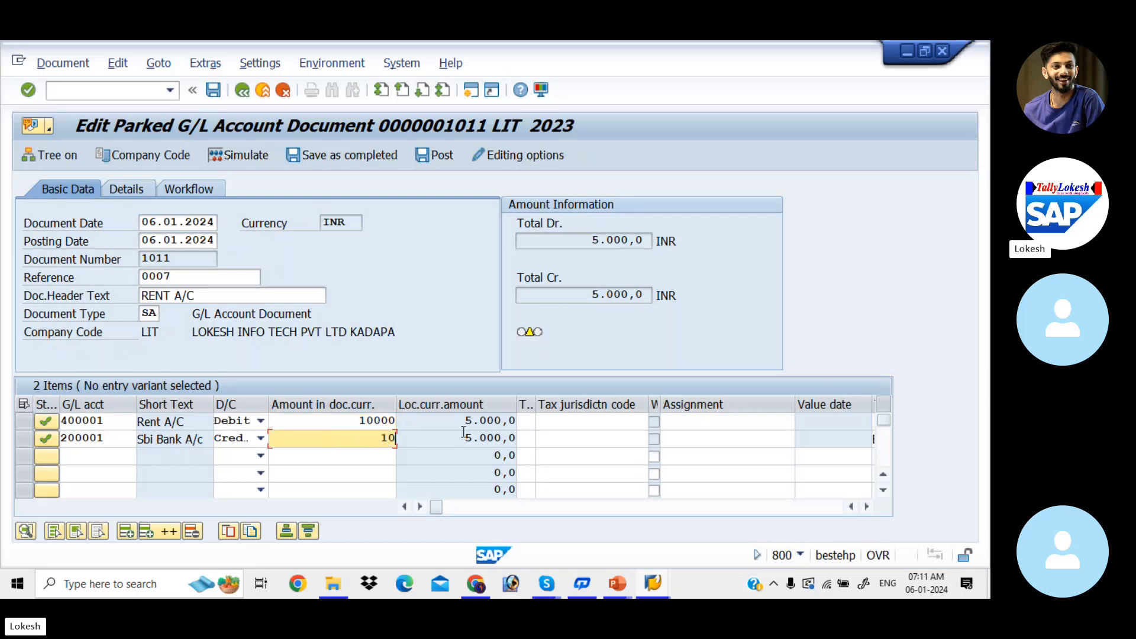
{"action": "type", "text": "000"}
{"action": "key", "text": "Tab"}
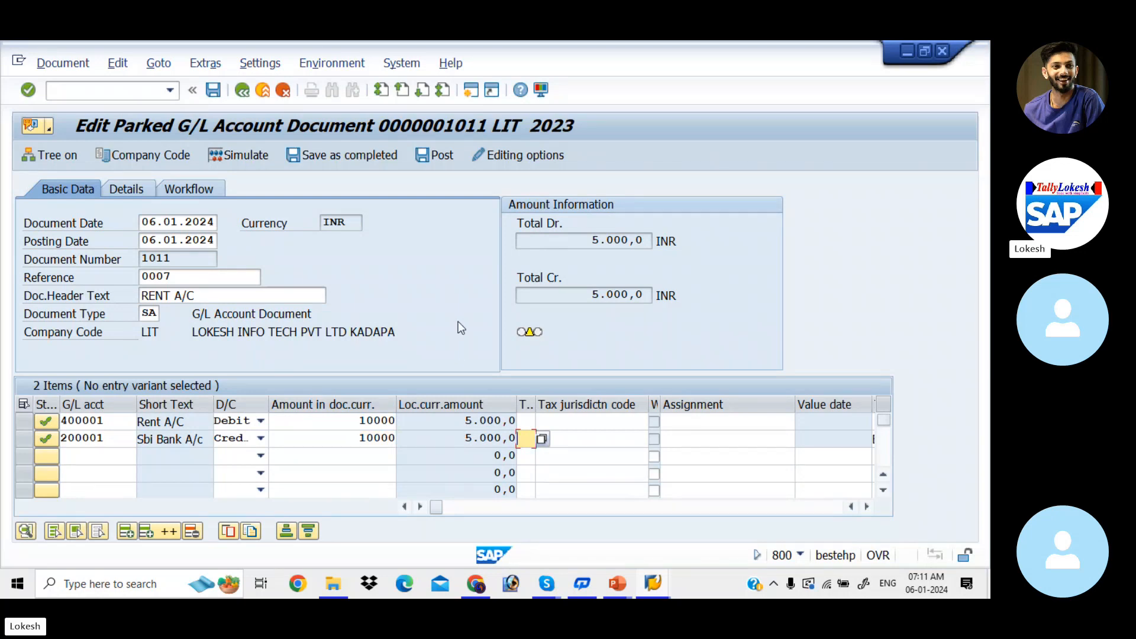
Simulate parked document 1011 and post it from the document overview.
{"action": "left_click", "coordinate": [257, 157]}
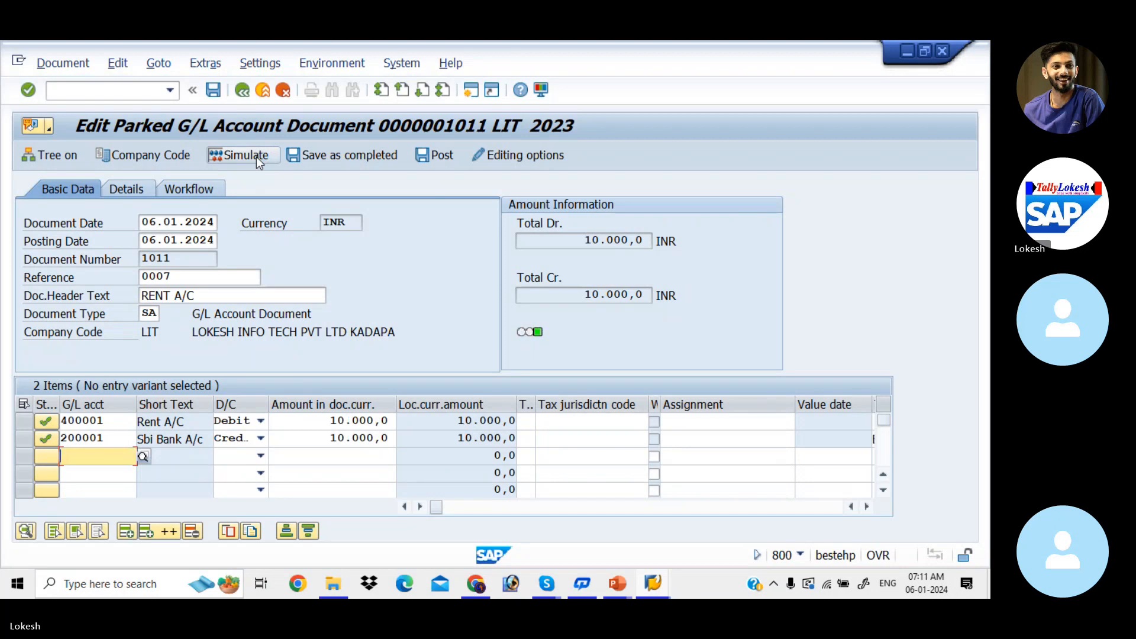
{"action": "left_click", "coordinate": [257, 158]}
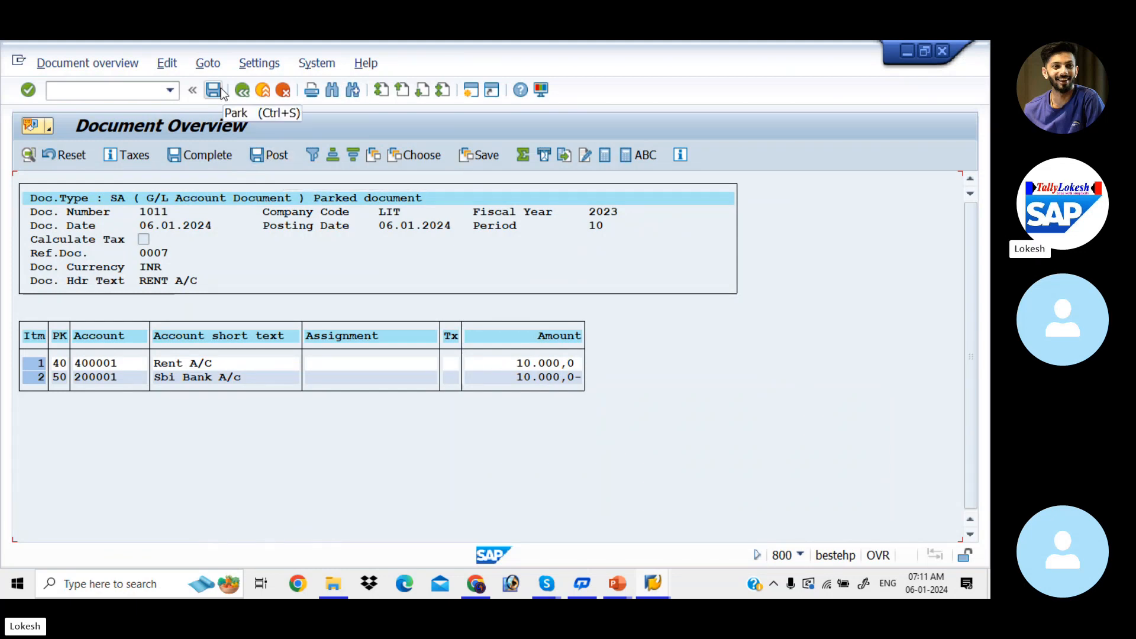
{"action": "left_click", "coordinate": [276, 155]}
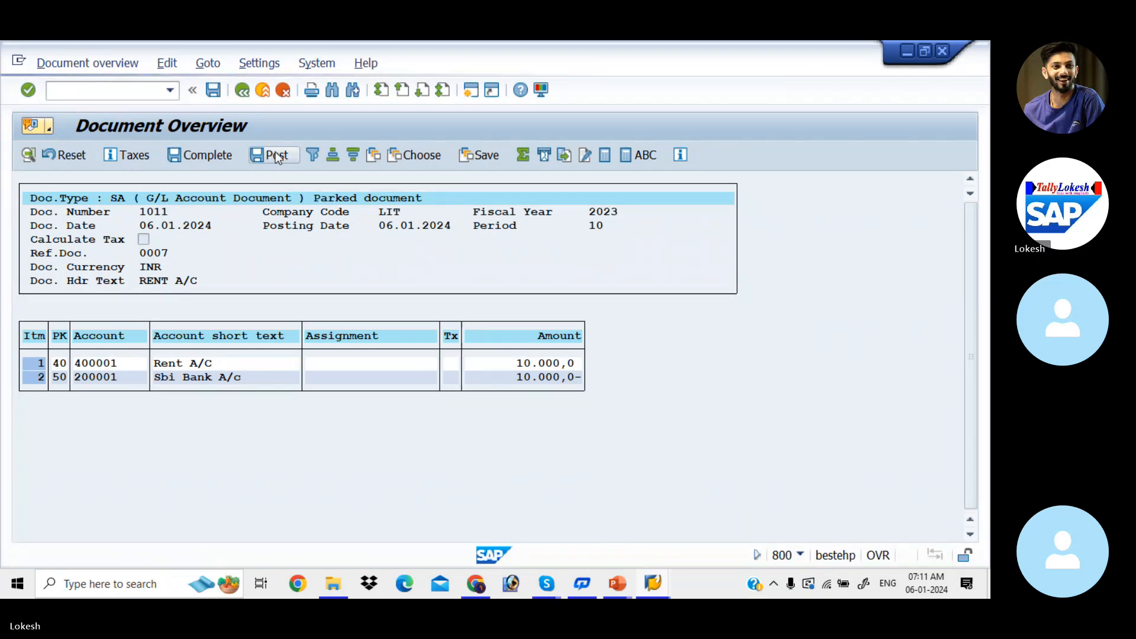
{"action": "left_click", "coordinate": [495, 520]}
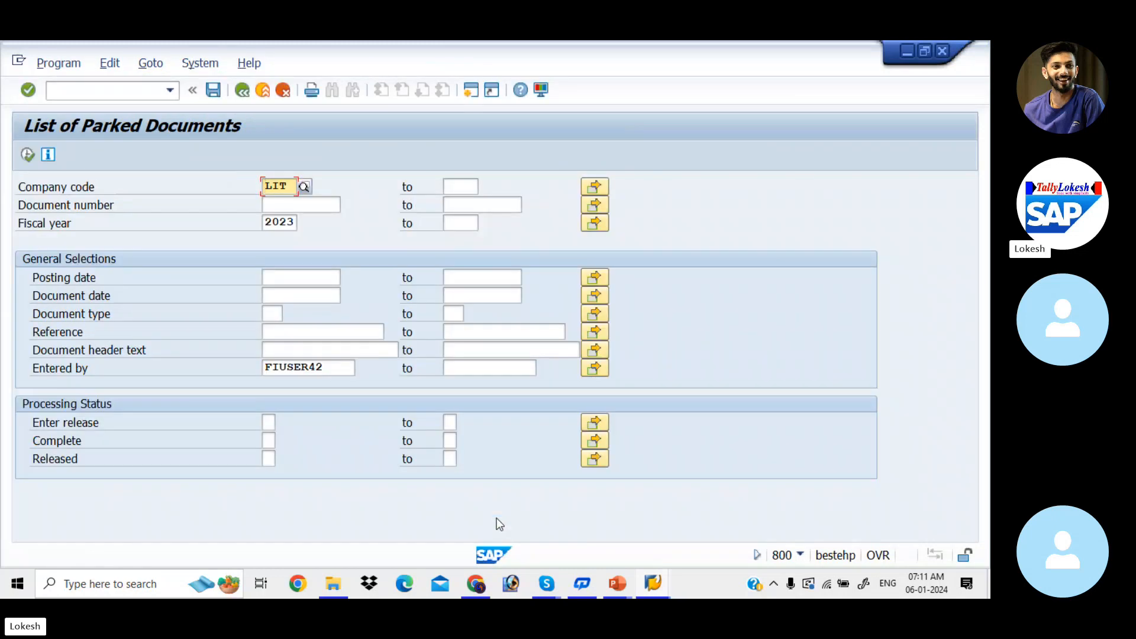
Switch to the Rent A/C line item display, refresh the list to review the entries, and return to SAP Easy Access.
{"action": "key", "text": "alt+Tab"}
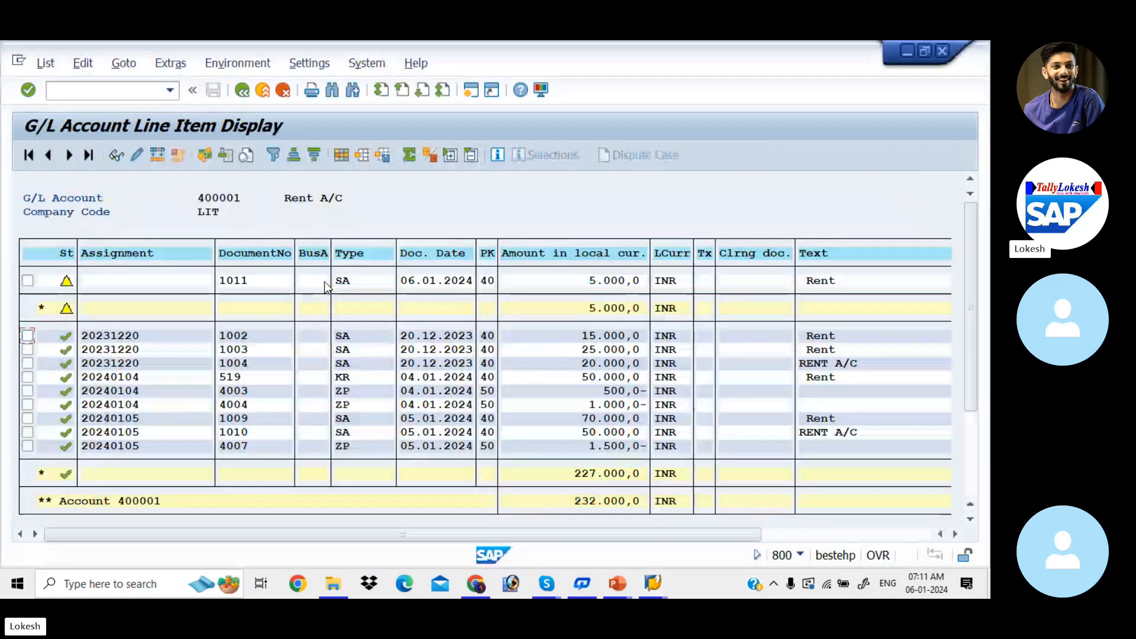
{"action": "left_click", "coordinate": [45, 62]}
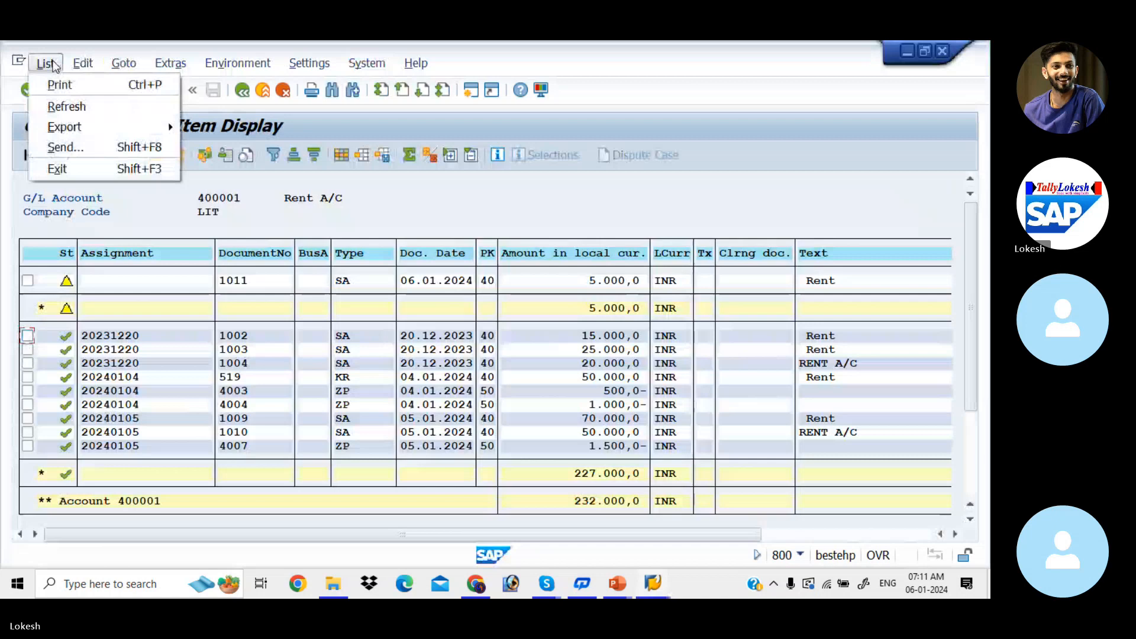
{"action": "left_click", "coordinate": [65, 106]}
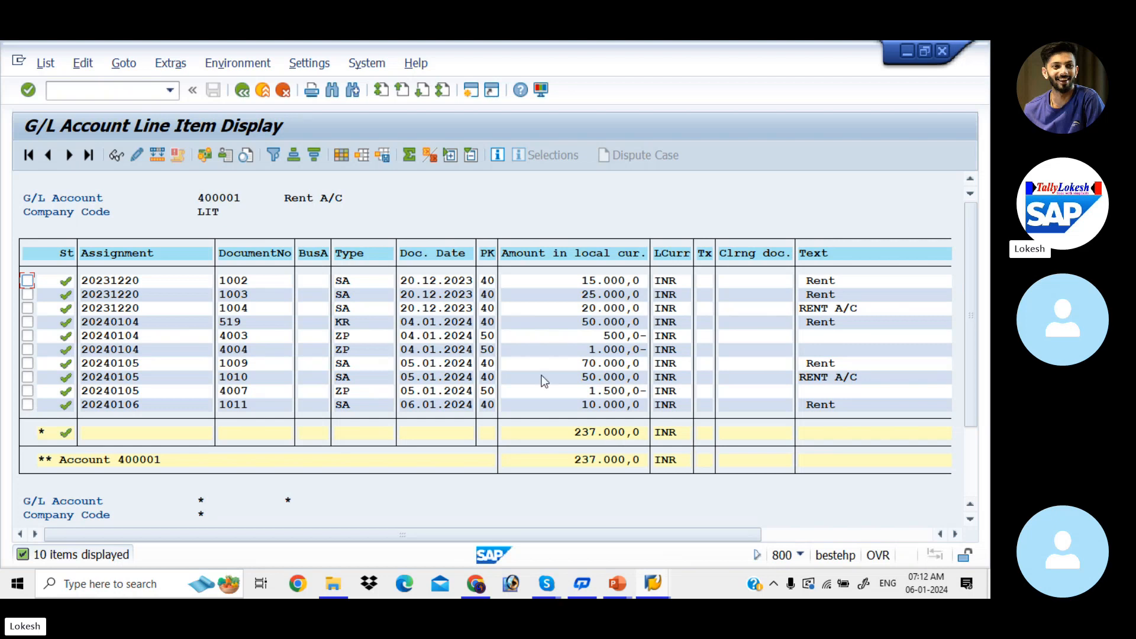
{"action": "left_click", "coordinate": [243, 94]}
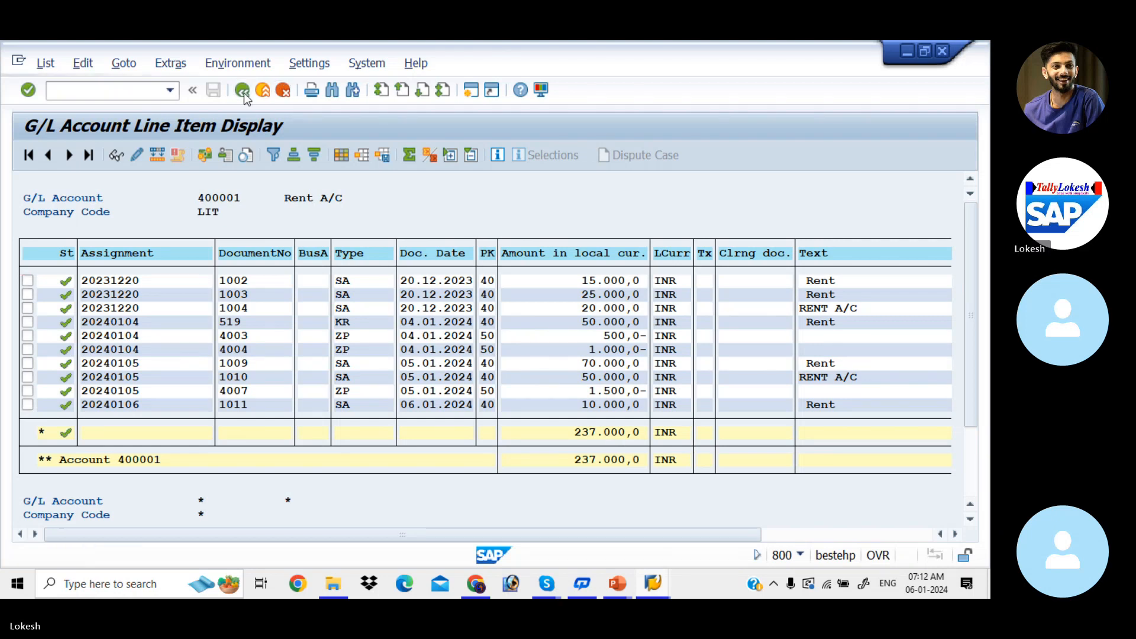
{"action": "left_click", "coordinate": [243, 93]}
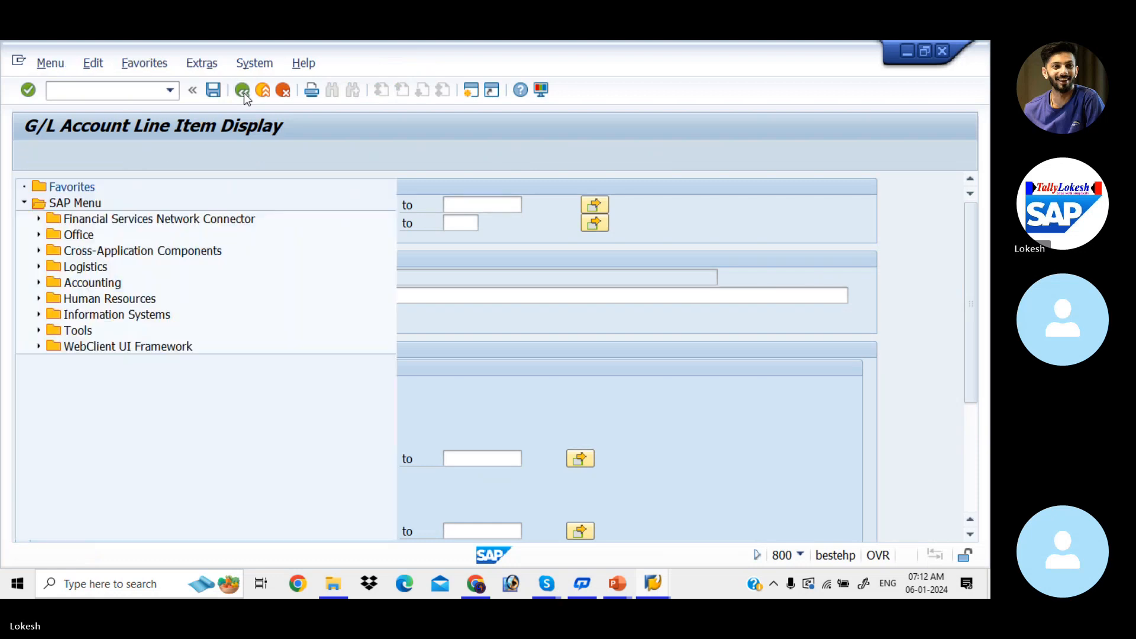
Switch to the Park Document presentation in PowerPoint and highlight the transaction code for parked document posting in double screen.
{"action": "key", "text": "alt+Tab"}
{"action": "key", "text": "alt+Tab"}
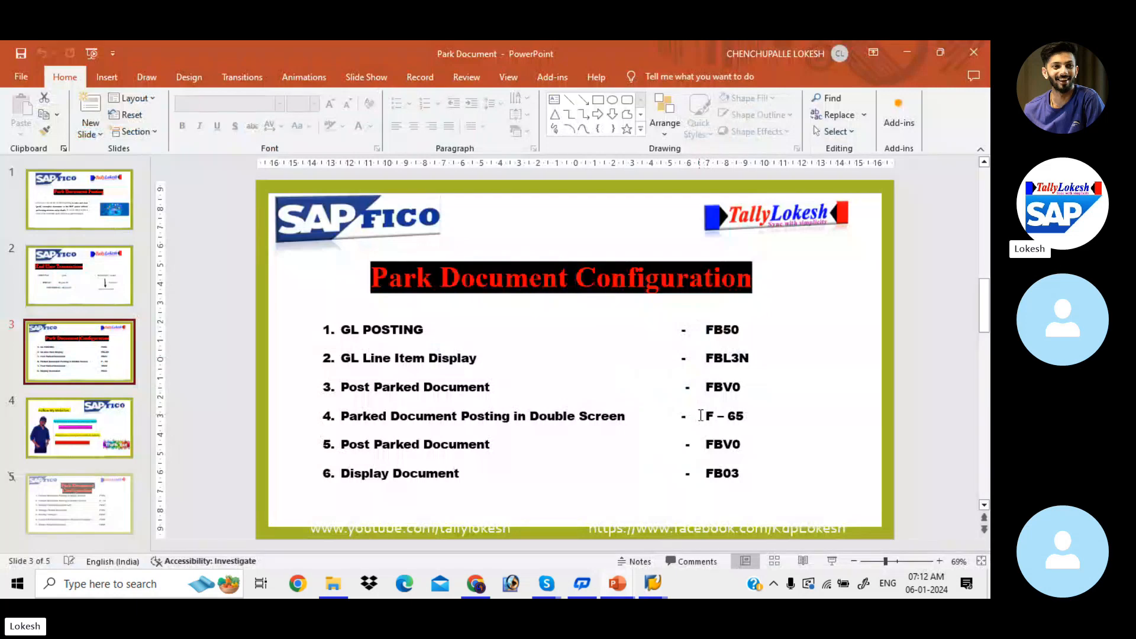
{"action": "left_click_drag", "start_coordinate": [704, 414], "coordinate": [745, 424]}
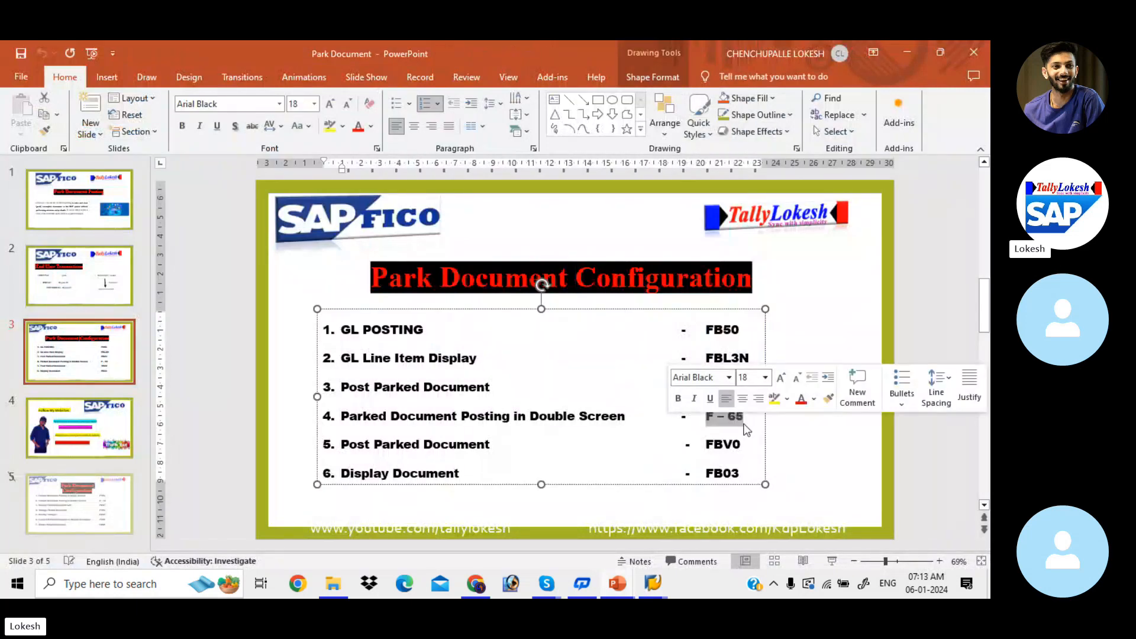
Switch back to SAP Easy Access and open transaction F-65.
{"action": "key", "text": "alt+Tab"}
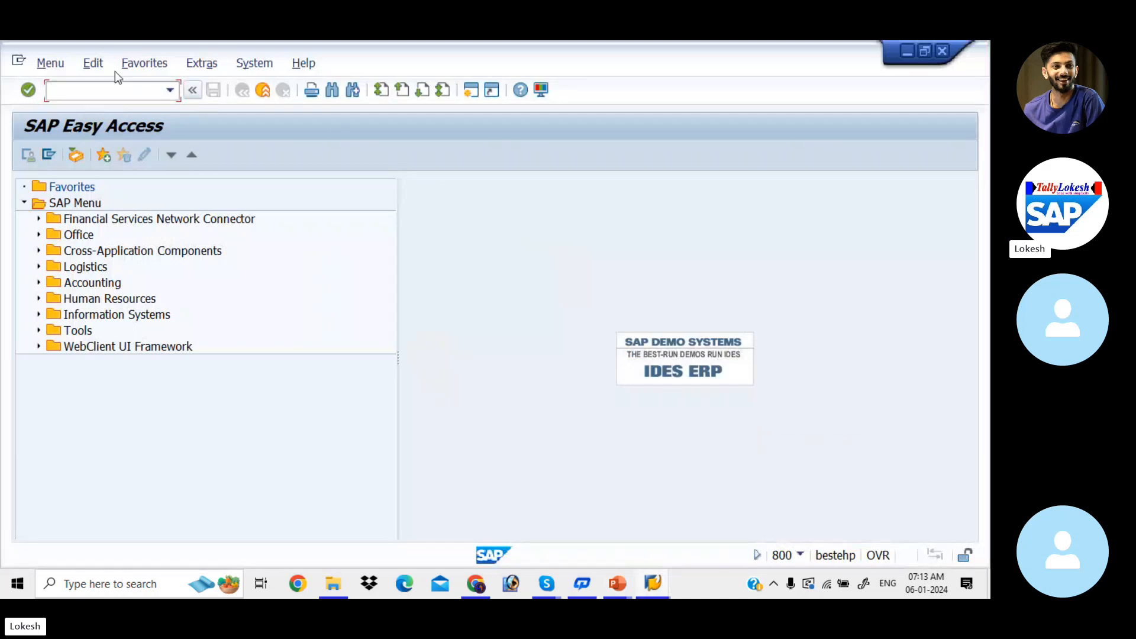
{"action": "left_click", "coordinate": [122, 90]}
{"action": "type", "text": "F-65"}
{"action": "key", "text": "Return"}
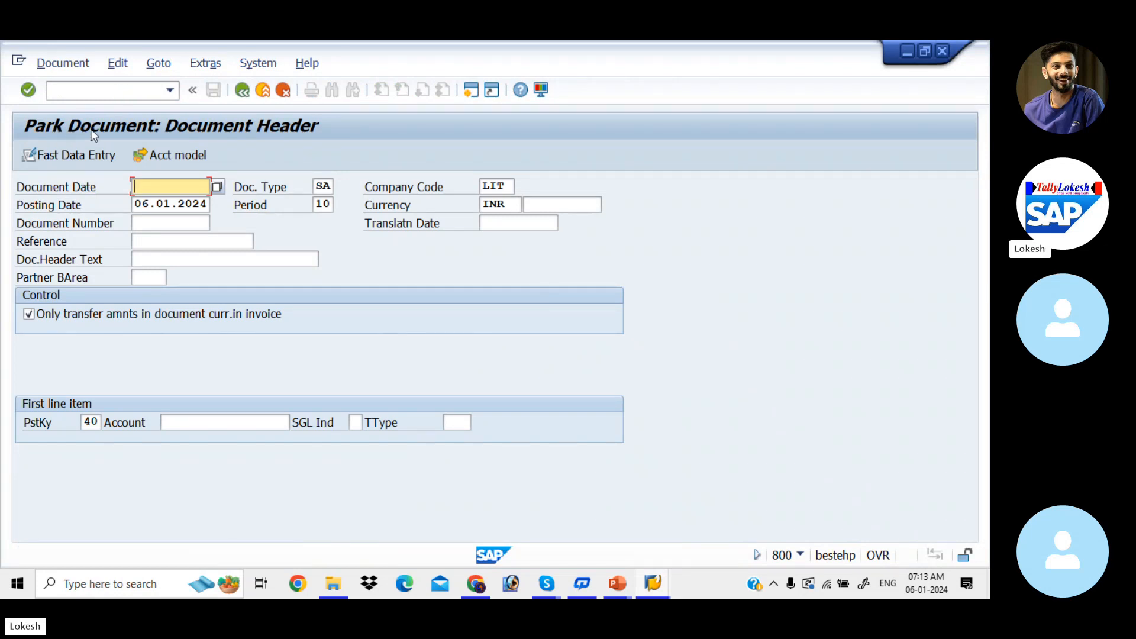
Fill in the park document header with document date 06.01.2024, reference 14 and header text RENT A/C.
{"action": "type", "text": "06.01."}
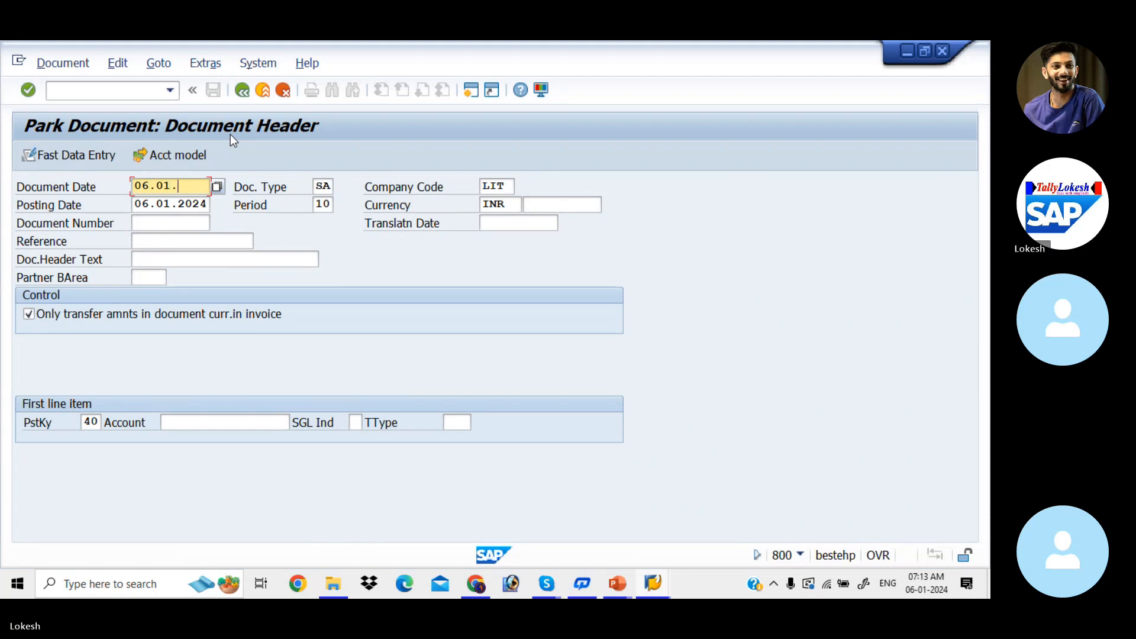
{"action": "type", "text": "2024"}
{"action": "key", "text": "Tab"}
{"action": "key", "text": "Tab"}
{"action": "key", "text": "Tab"}
{"action": "key", "text": "Tab"}
{"action": "key", "text": "Tab"}
{"action": "key", "text": "Tab"}
{"action": "key", "text": "Tab"}
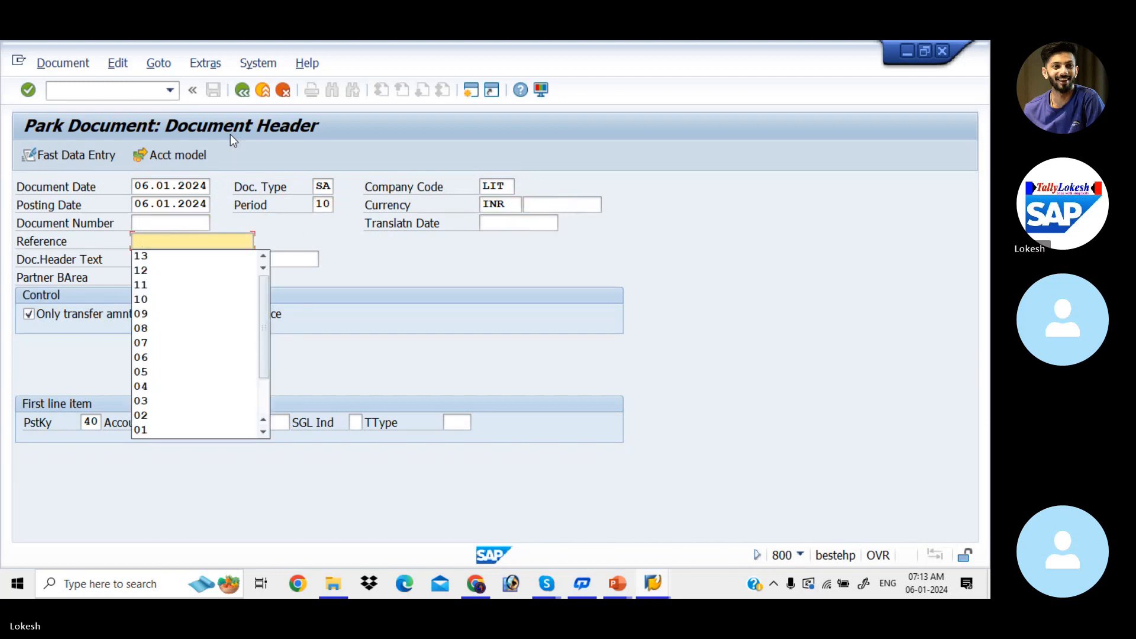
{"action": "type", "text": "14"}
{"action": "key", "text": "Tab"}
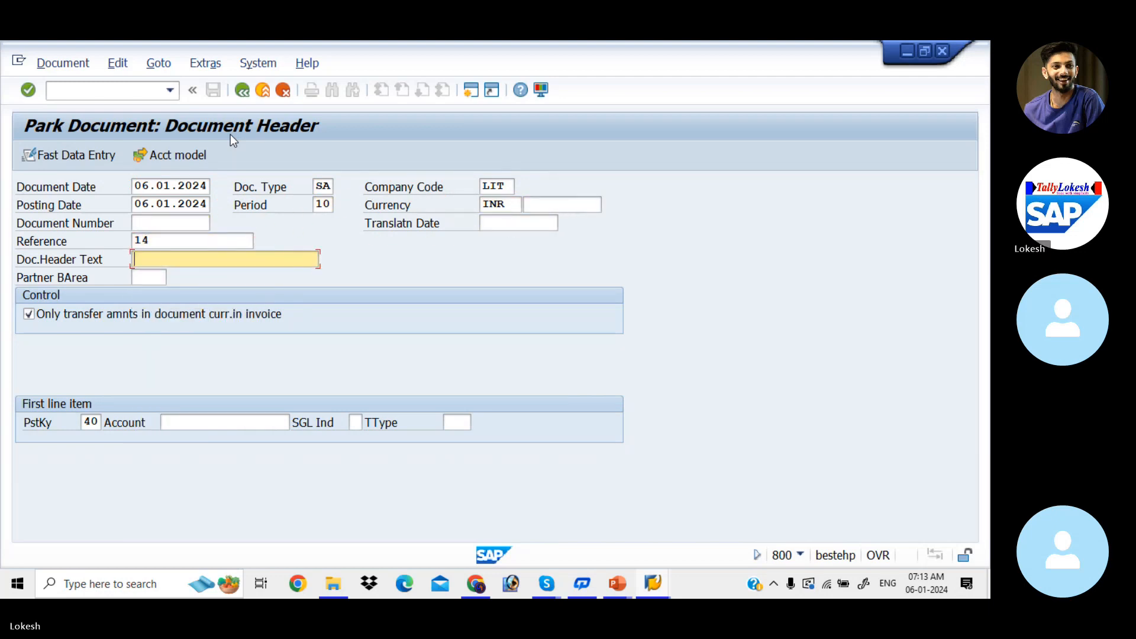
{"action": "key", "text": "Down"}
{"action": "key", "text": "Return"}
Set account 400001 for the first line item with posting key 40 and proceed to its item entry.
{"action": "key", "text": "Tab"}
{"action": "key", "text": "Tab"}
{"action": "key", "text": "Tab"}
{"action": "key", "text": "Tab"}
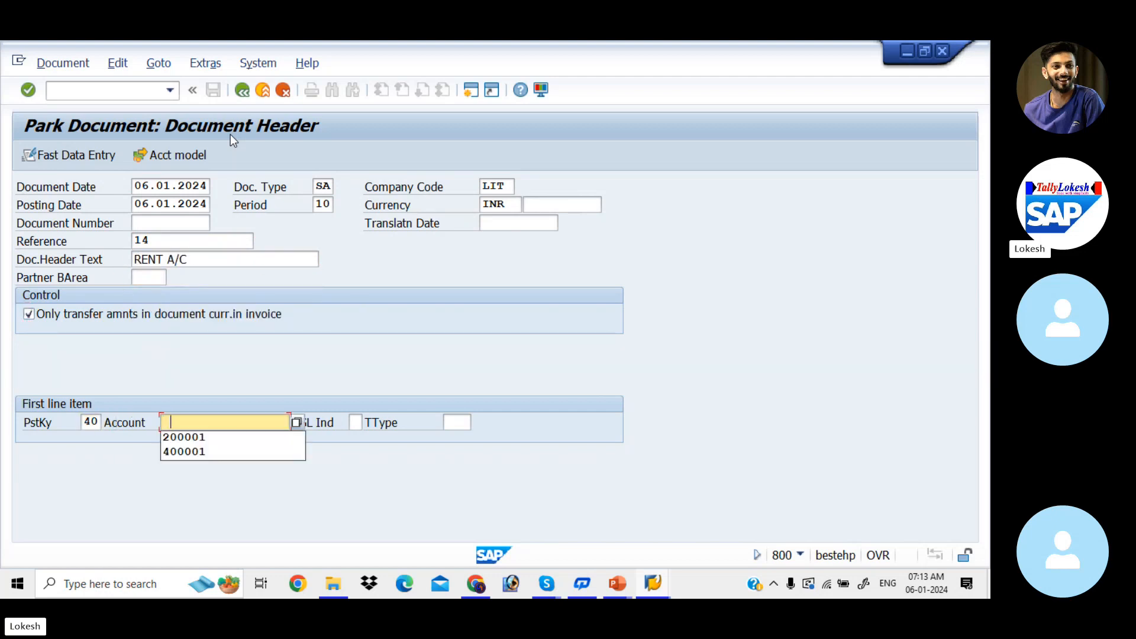
{"action": "key", "text": "Down"}
{"action": "key", "text": "Down"}
{"action": "key", "text": "Return"}
{"action": "key", "text": "Tab"}
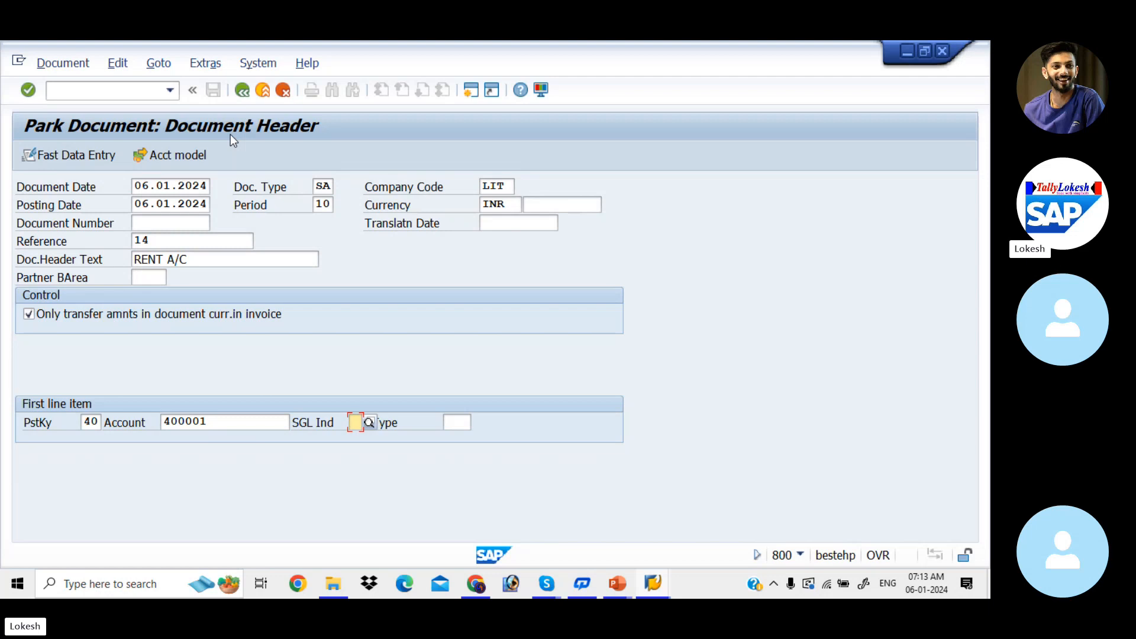
{"action": "key", "text": "Return"}
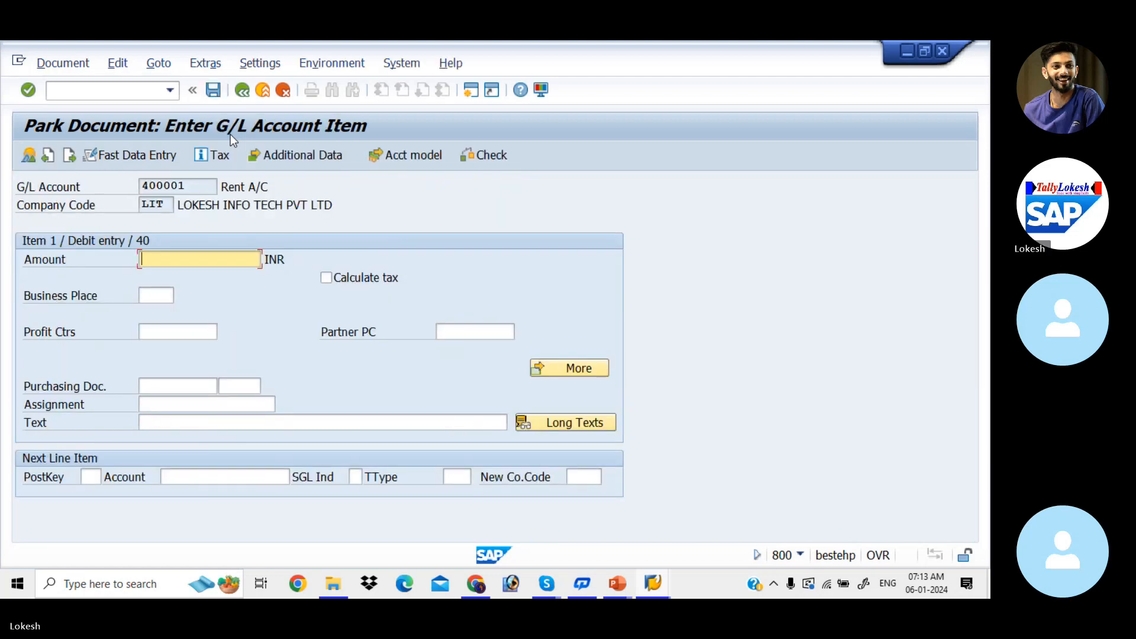
Enter an amount of 20000 and the text RENT A/C for the Rent A/C debit item.
{"action": "type", "text": "2"}
{"action": "key", "text": "Down"}
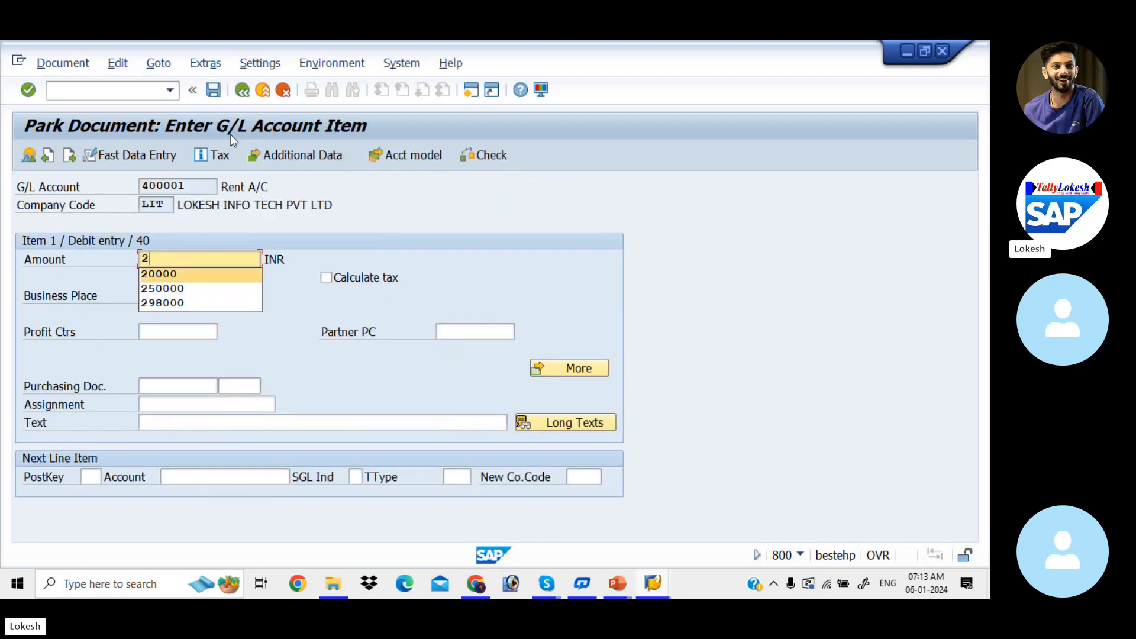
{"action": "key", "text": "Return"}
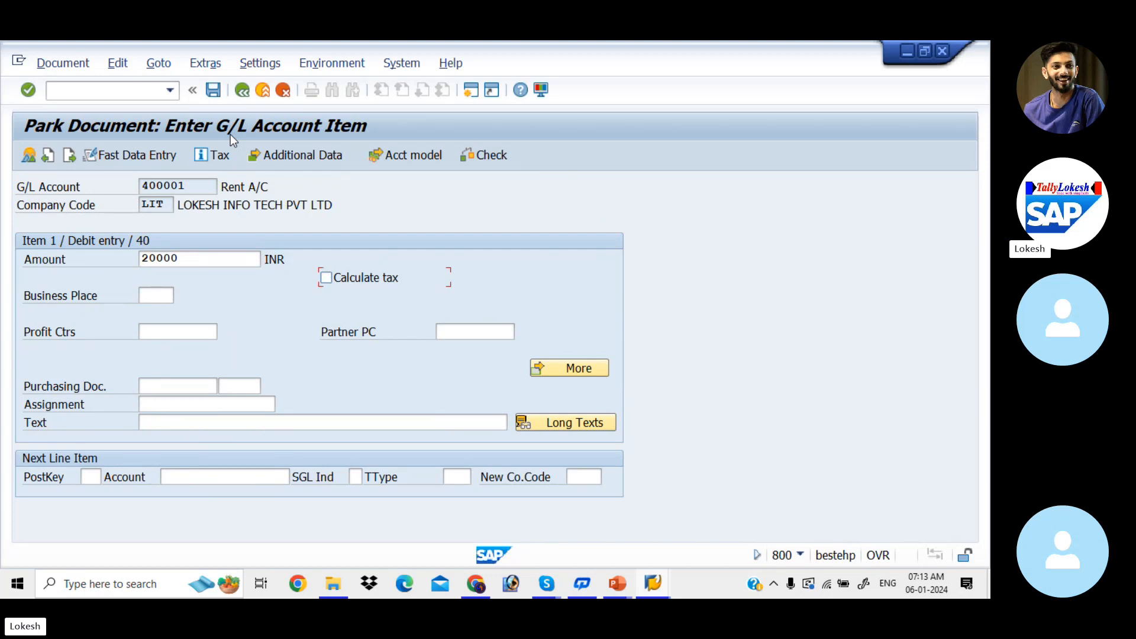
{"action": "key", "text": "Tab"}
{"action": "key", "text": "Tab"}
{"action": "key", "text": "Tab"}
{"action": "key", "text": "Tab"}
{"action": "key", "text": "Tab"}
{"action": "key", "text": "Tab"}
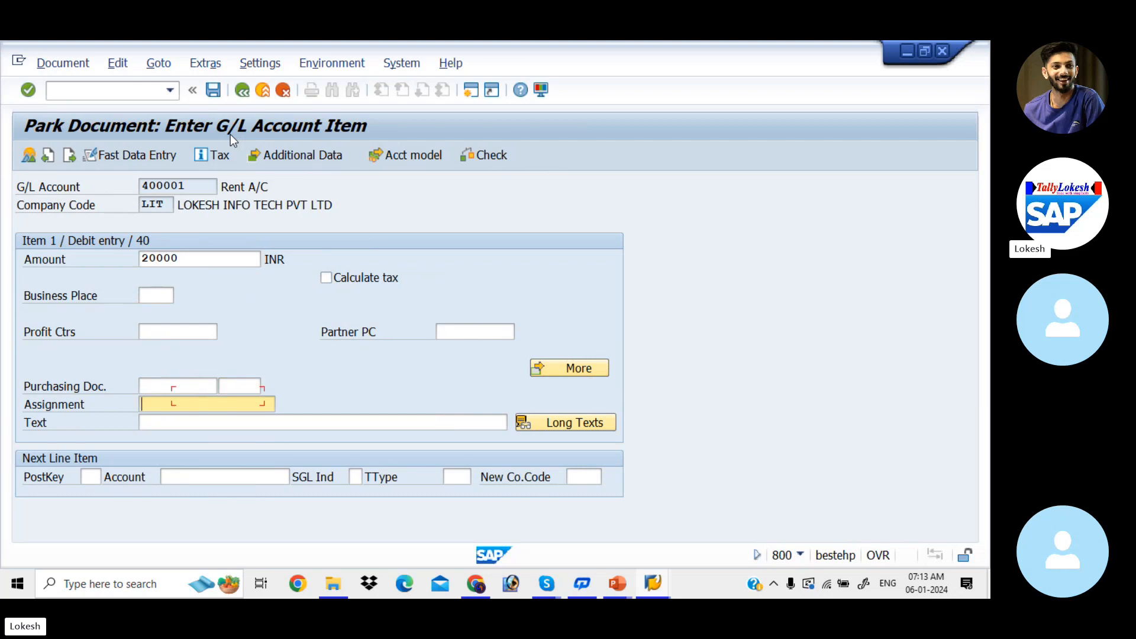
{"action": "key", "text": "Tab"}
{"action": "key", "text": "Tab"}
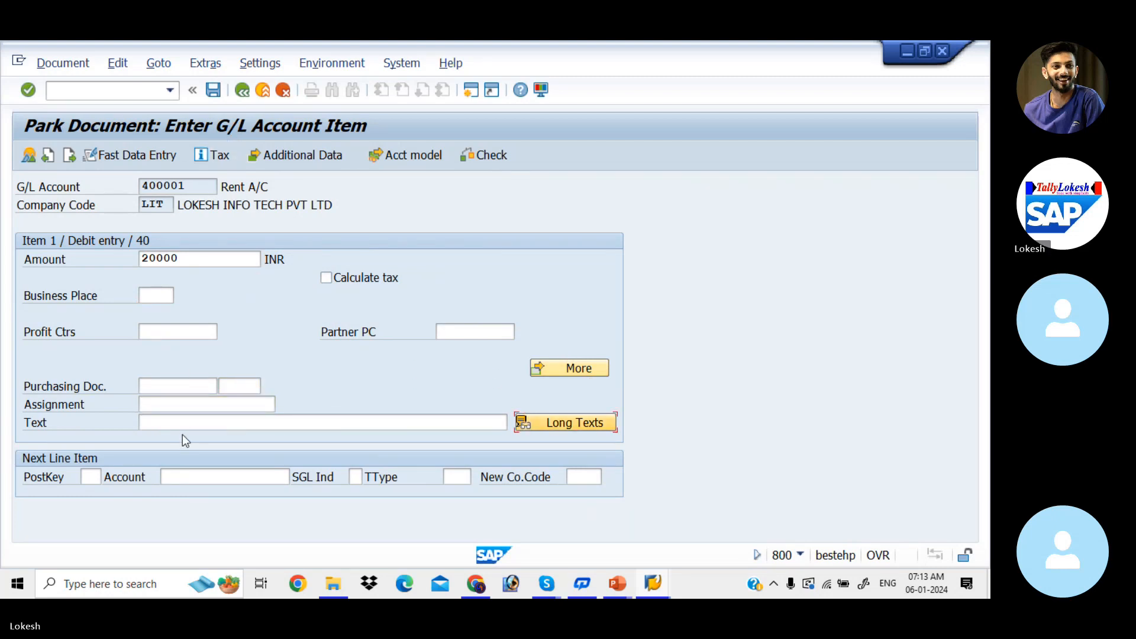
{"action": "left_click", "coordinate": [195, 424]}
{"action": "key", "text": "Down"}
{"action": "key", "text": "Down"}
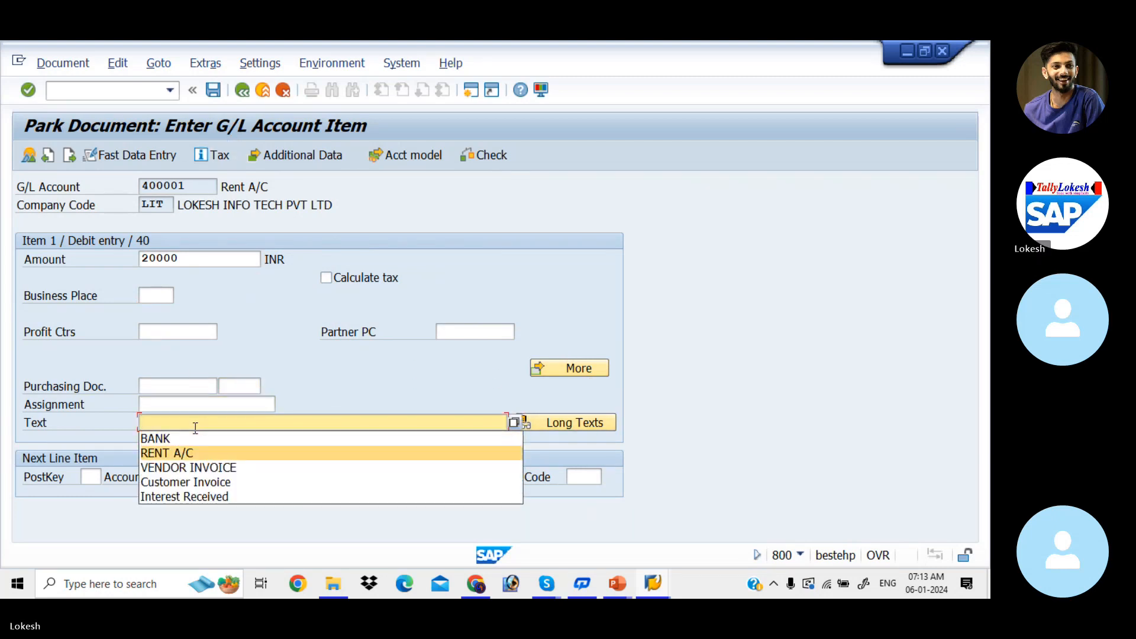
{"action": "key", "text": "Tab"}
Set the next line item to posting key 50 and account 200001, and proceed to its item entry.
{"action": "key", "text": "Tab"}
{"action": "key", "text": "Down"}
{"action": "key", "text": "Down"}
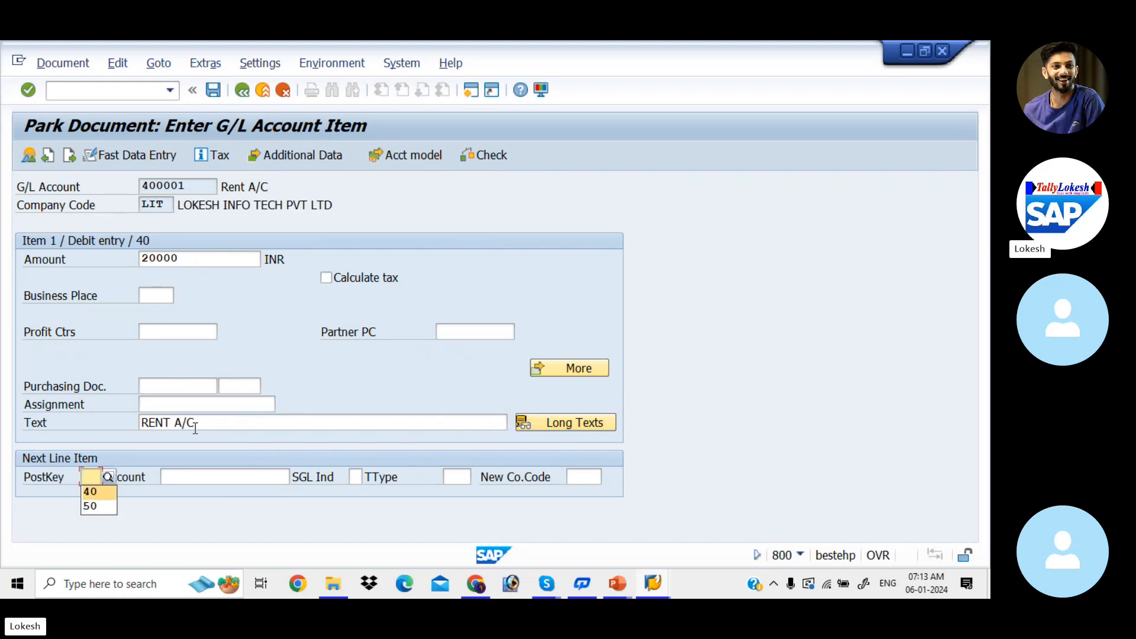
{"action": "key", "text": "Down"}
{"action": "key", "text": "Tab"}
{"action": "key", "text": "Down"}
{"action": "key", "text": "Down"}
Enter amount 20000 and text BANK for the Sbi Bank A/c credit item, and park the document.
{"action": "key", "text": "Down"}
{"action": "key", "text": "Tab"}
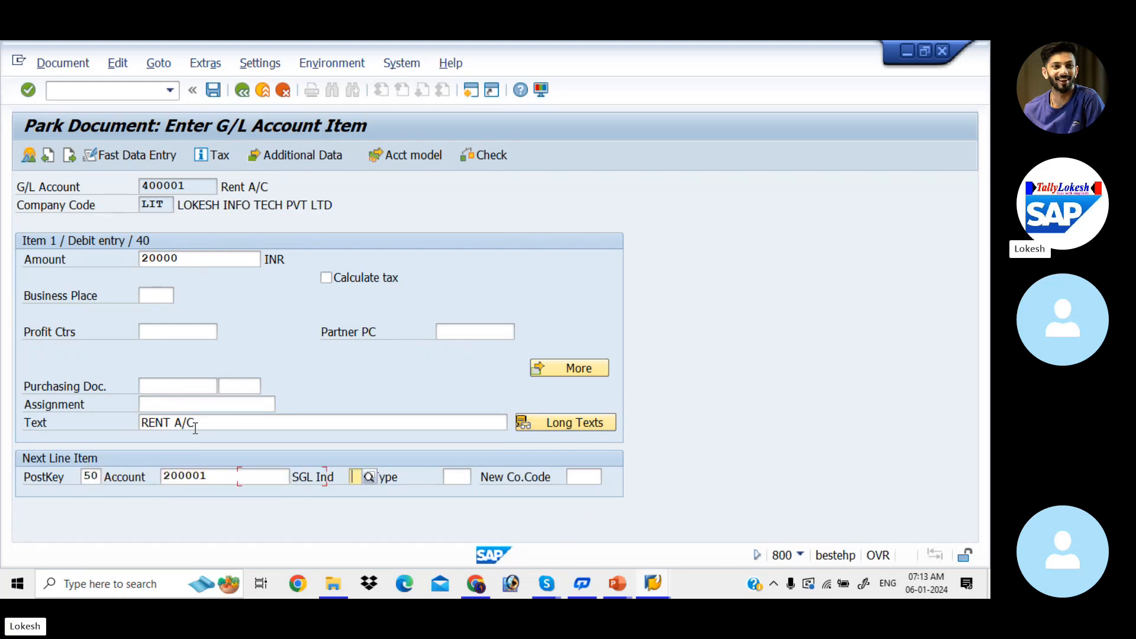
{"action": "key", "text": "Return"}
{"action": "key", "text": "Down"}
{"action": "key", "text": "Down"}
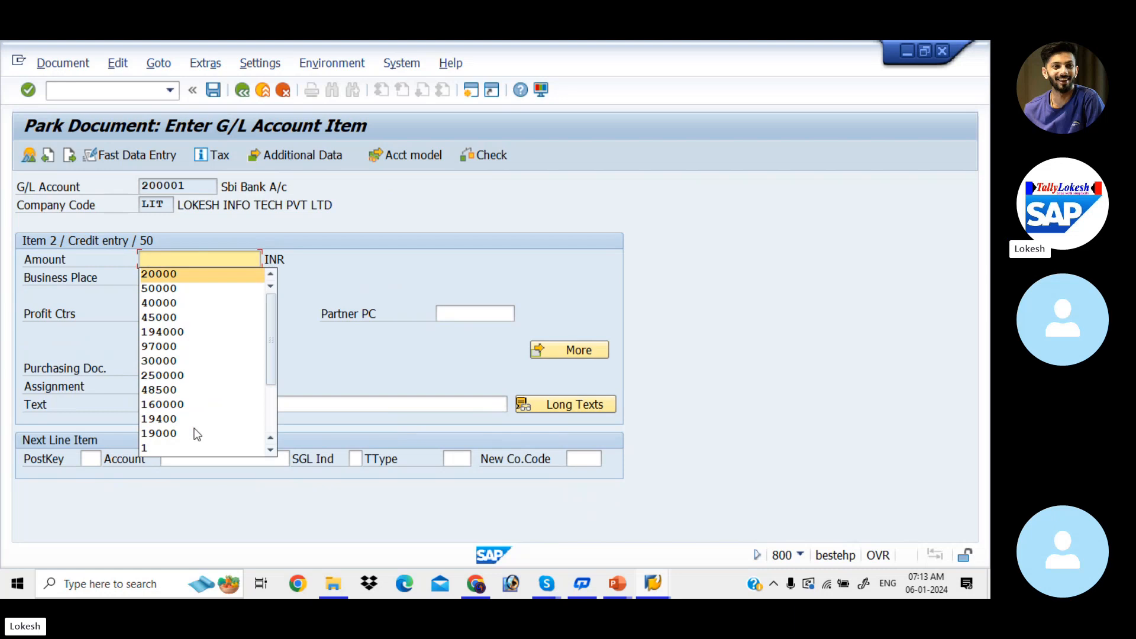
{"action": "key", "text": "Tab"}
{"action": "left_click", "coordinate": [180, 404]}
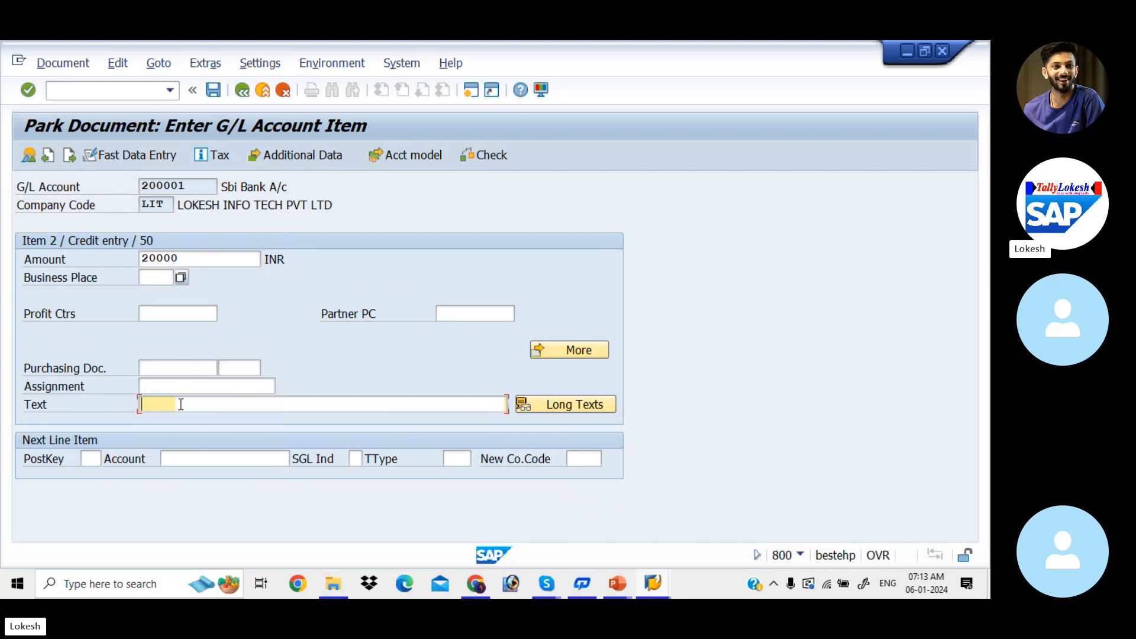
{"action": "key", "text": "Down"}
{"action": "key", "text": "Down"}
{"action": "key", "text": "Down"}
{"action": "key", "text": "Tab"}
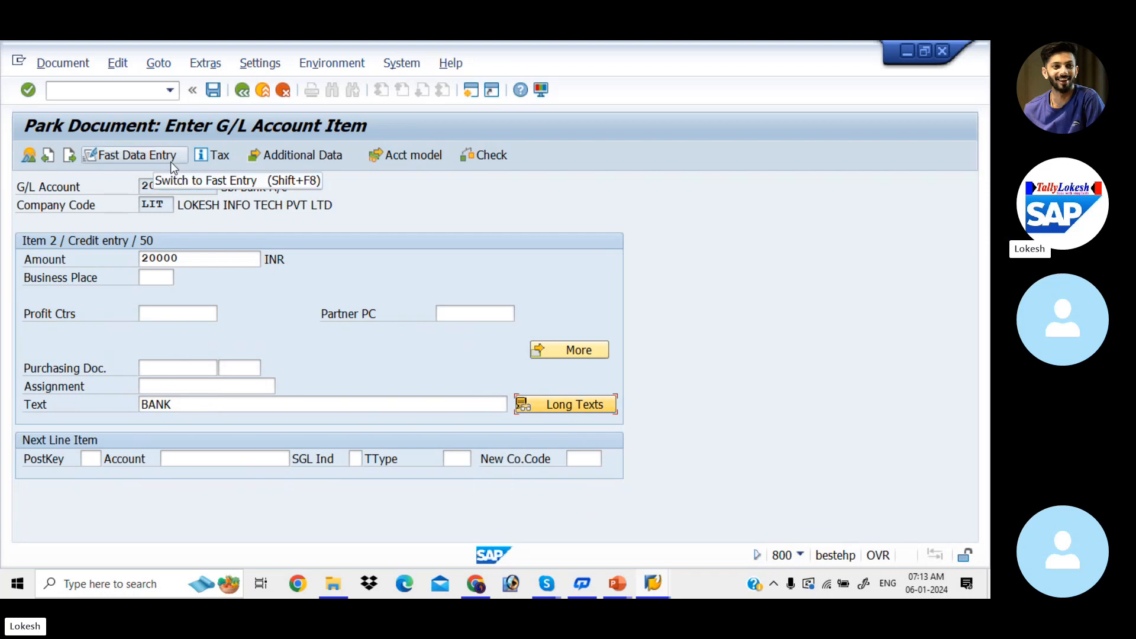
{"action": "left_click", "coordinate": [62, 63]}
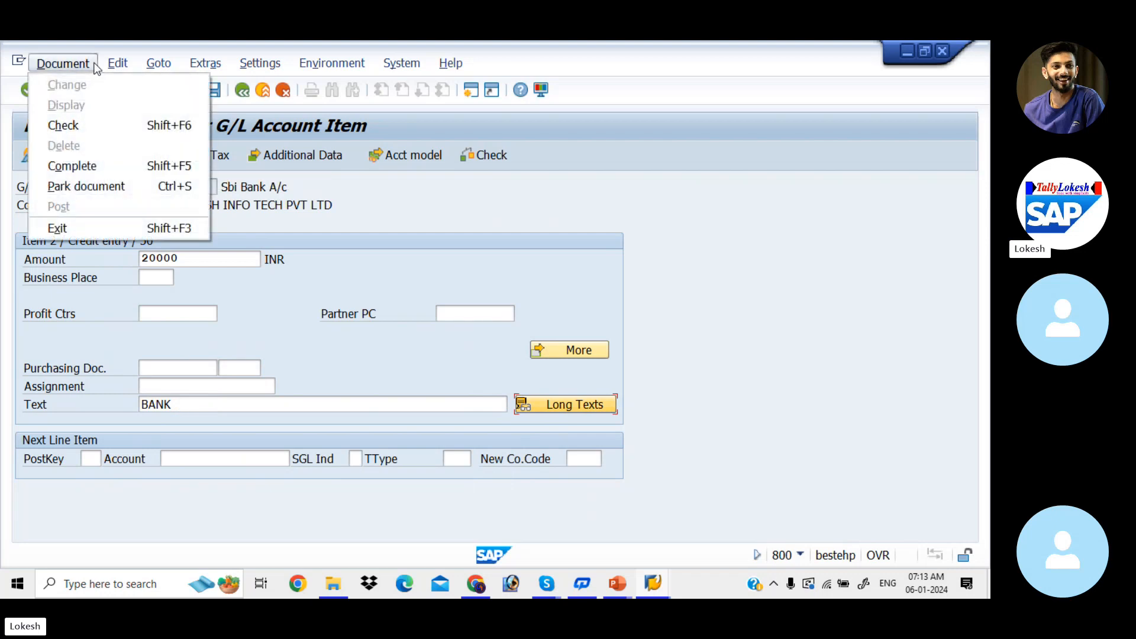
{"action": "left_click", "coordinate": [110, 188]}
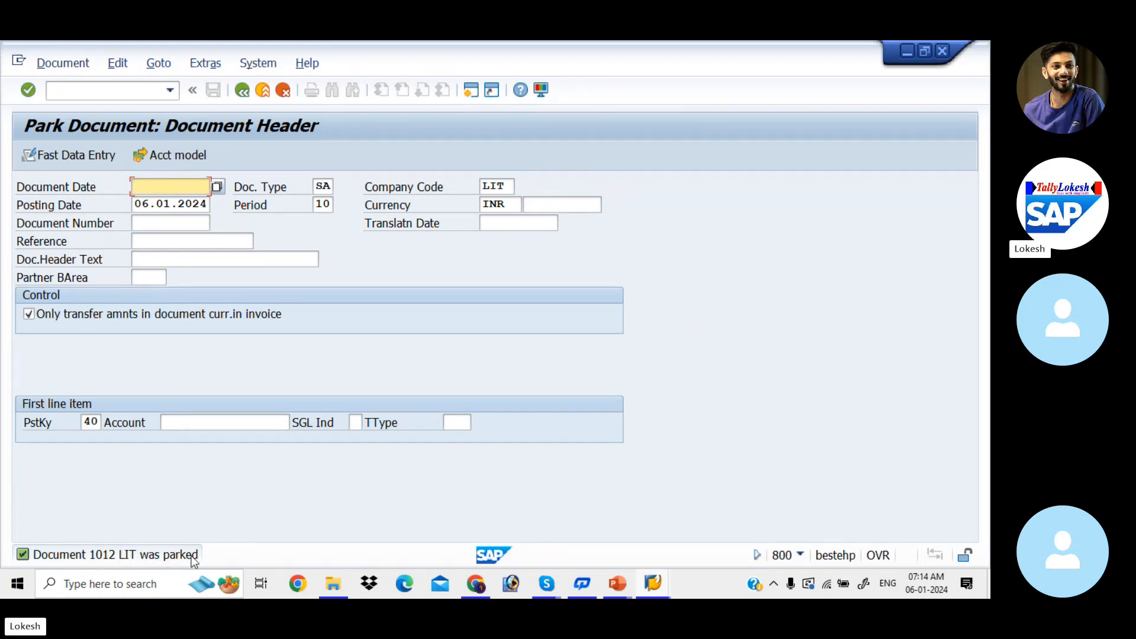
Switch to the List of Parked Documents session, open FBL3N, and display line items for G/L account 400001 in company code LIT.
{"action": "key", "text": "alt+Tab"}
{"action": "key", "text": "alt+Tab"}
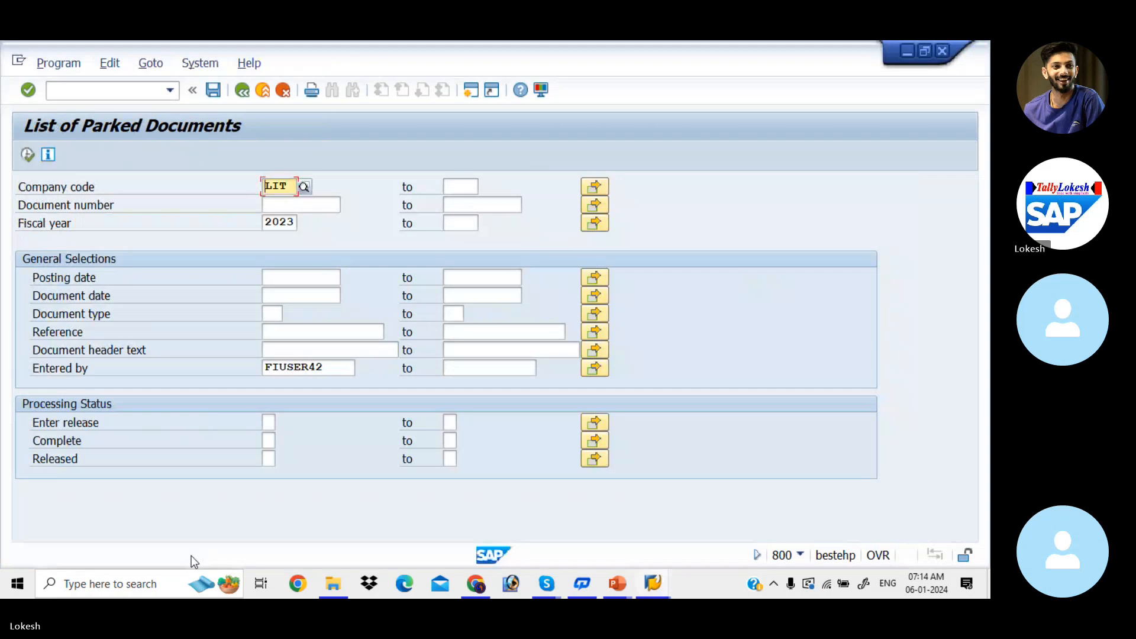
{"action": "left_click", "coordinate": [123, 90]}
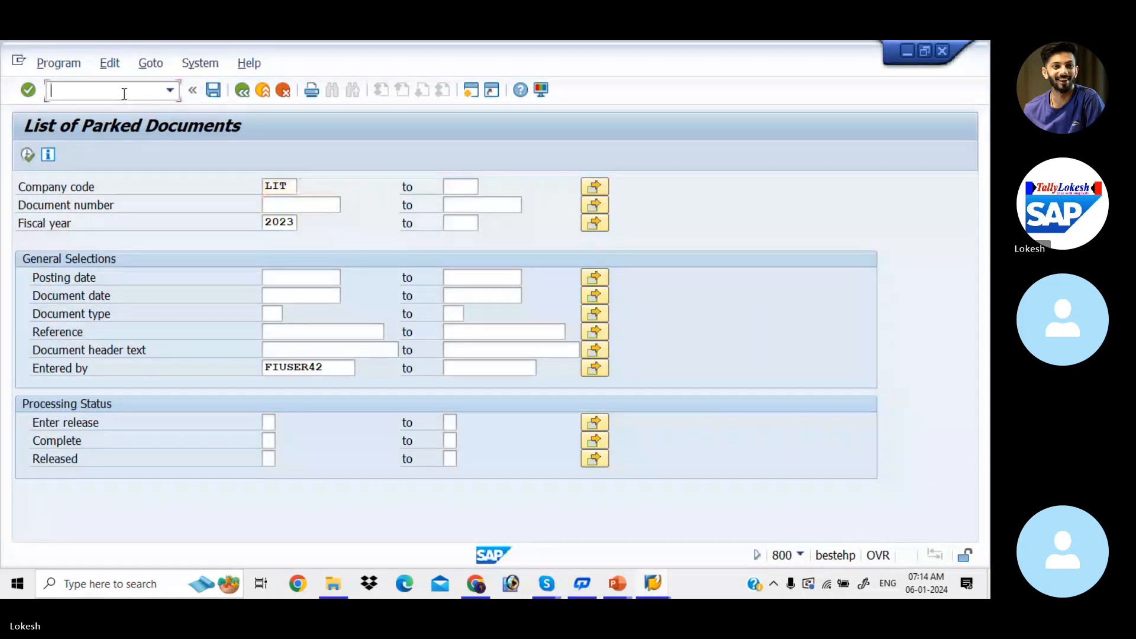
{"action": "type", "text": "/NFBL3N"}
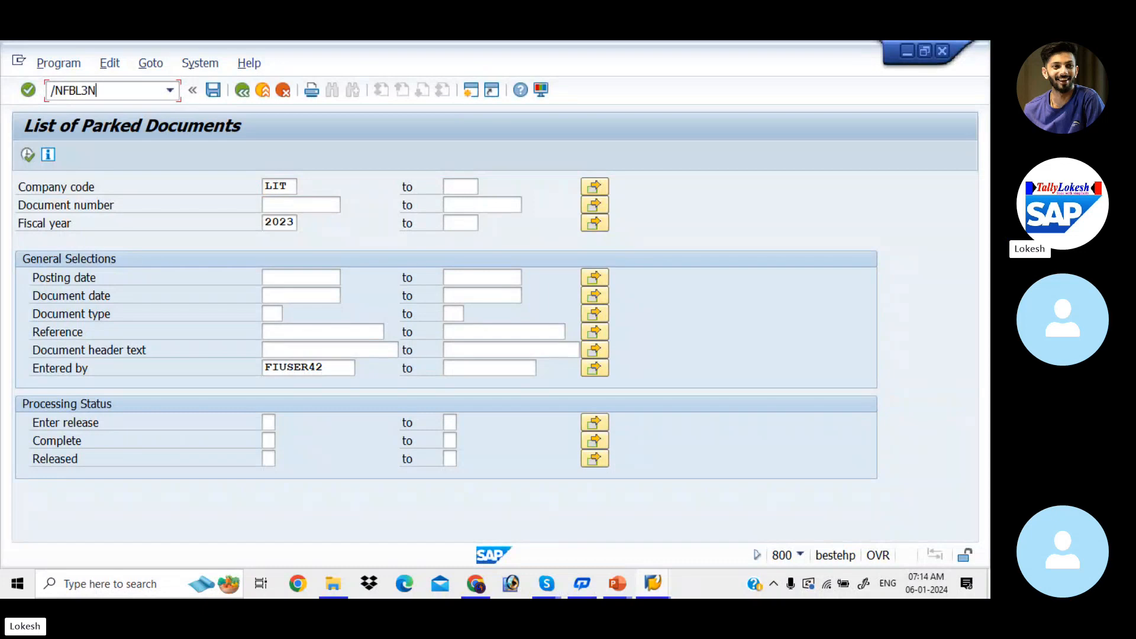
{"action": "key", "text": "Return"}
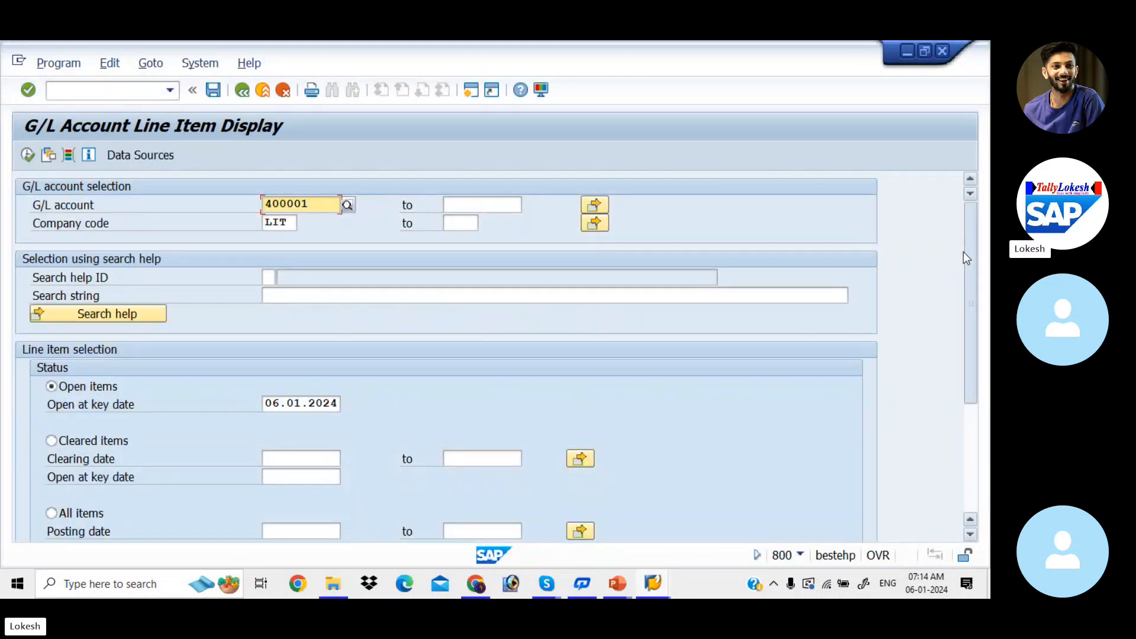
{"action": "left_click_drag", "start_coordinate": [963, 251], "coordinate": [957, 175]}
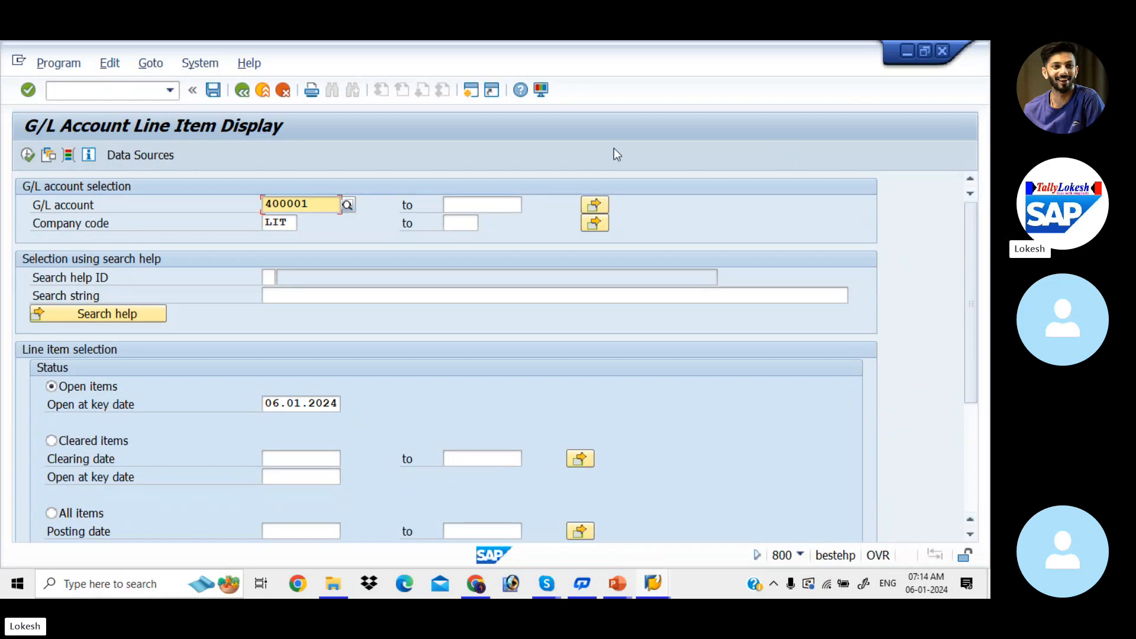
{"action": "left_click", "coordinate": [28, 155]}
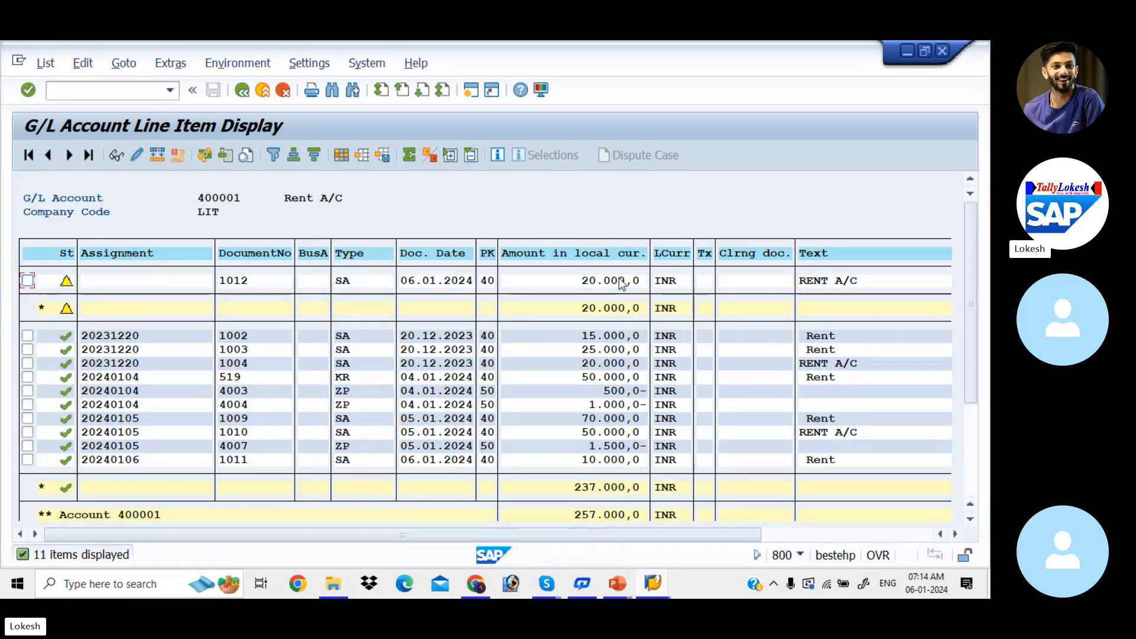
Switch to the Park Document presentation in PowerPoint and check the transaction code for posting the parked document.
{"action": "key", "text": "alt+Tab"}
{"action": "key", "text": "alt+Tab"}
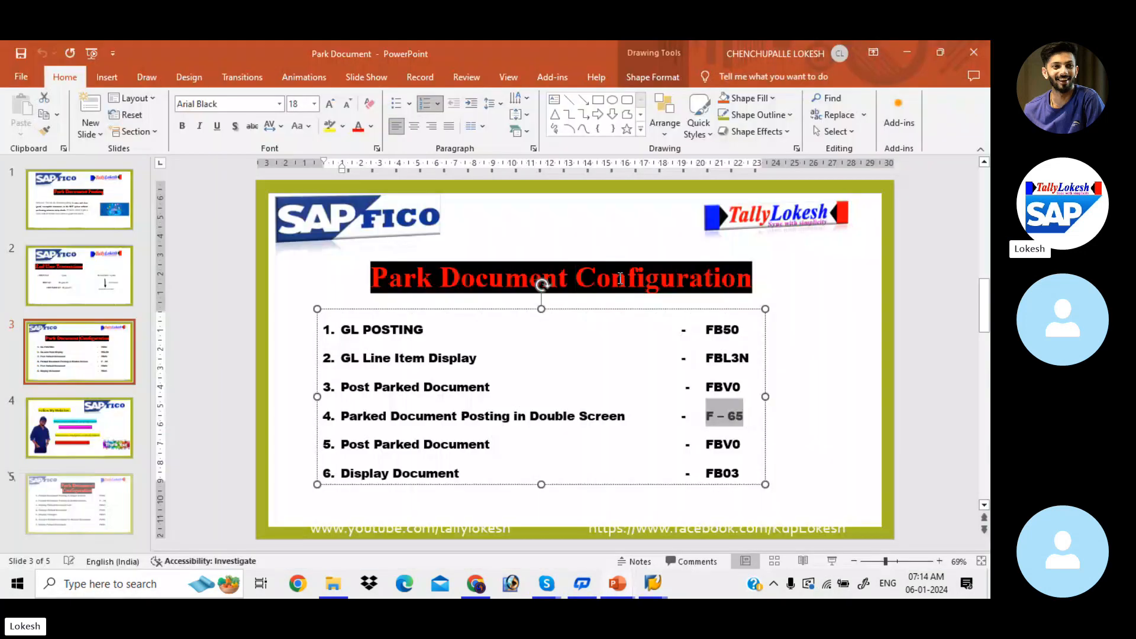
Switch back to the SAP Park Document session and open transaction FBV0.
{"action": "left_click", "coordinate": [732, 444]}
{"action": "key", "text": "alt+Tab"}
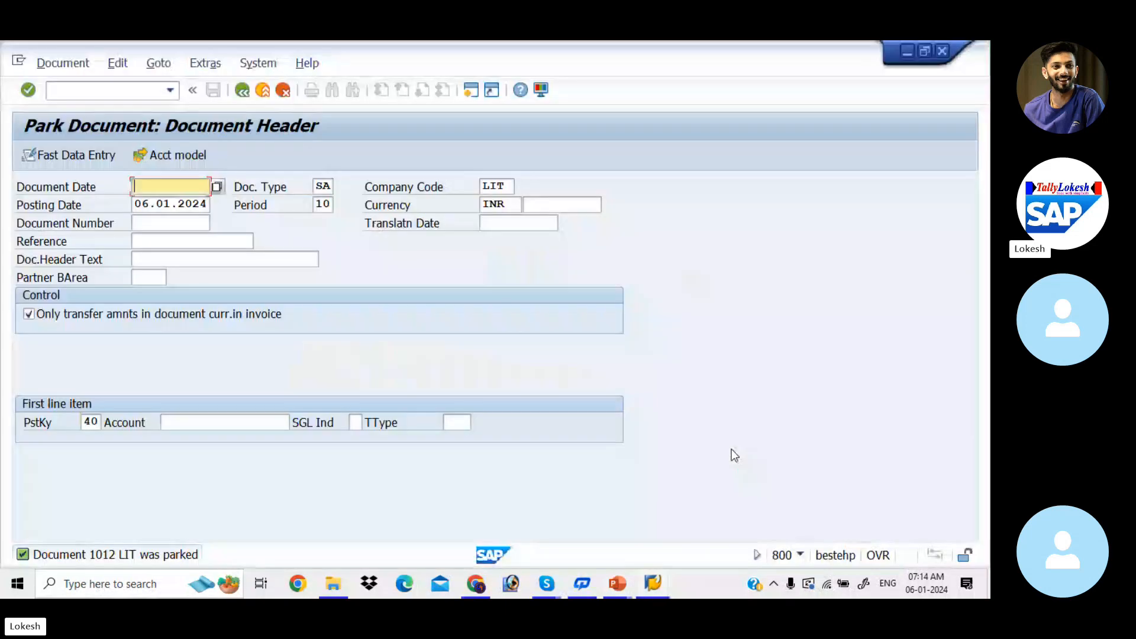
{"action": "left_click", "coordinate": [130, 90]}
{"action": "type", "text": "/N"}
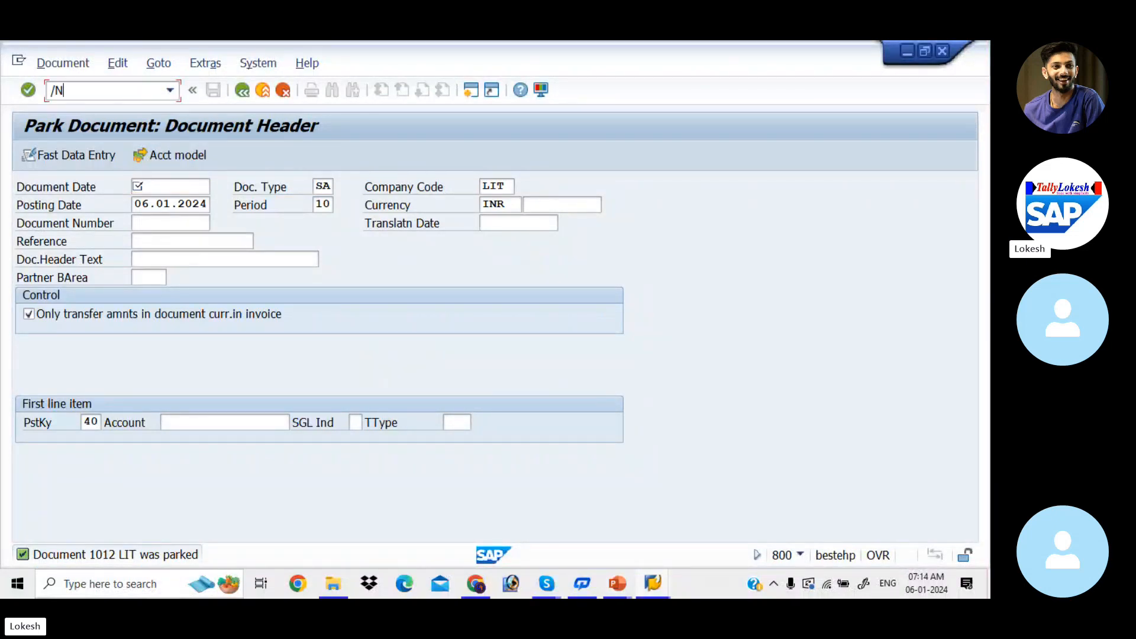
{"action": "type", "text": "FBV0"}
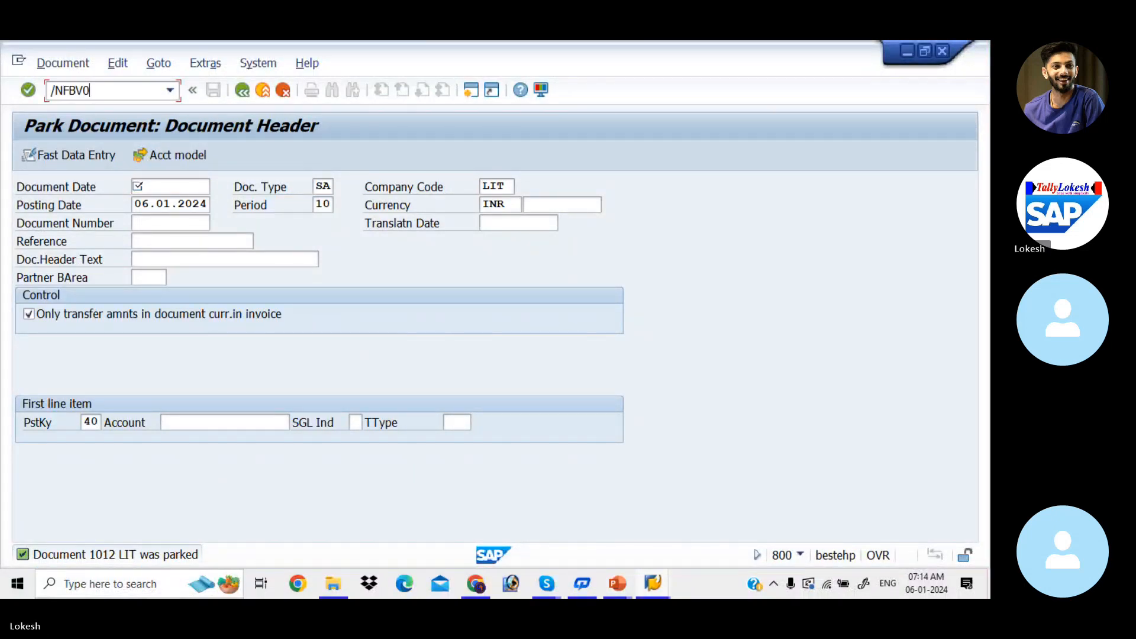
{"action": "key", "text": "Return"}
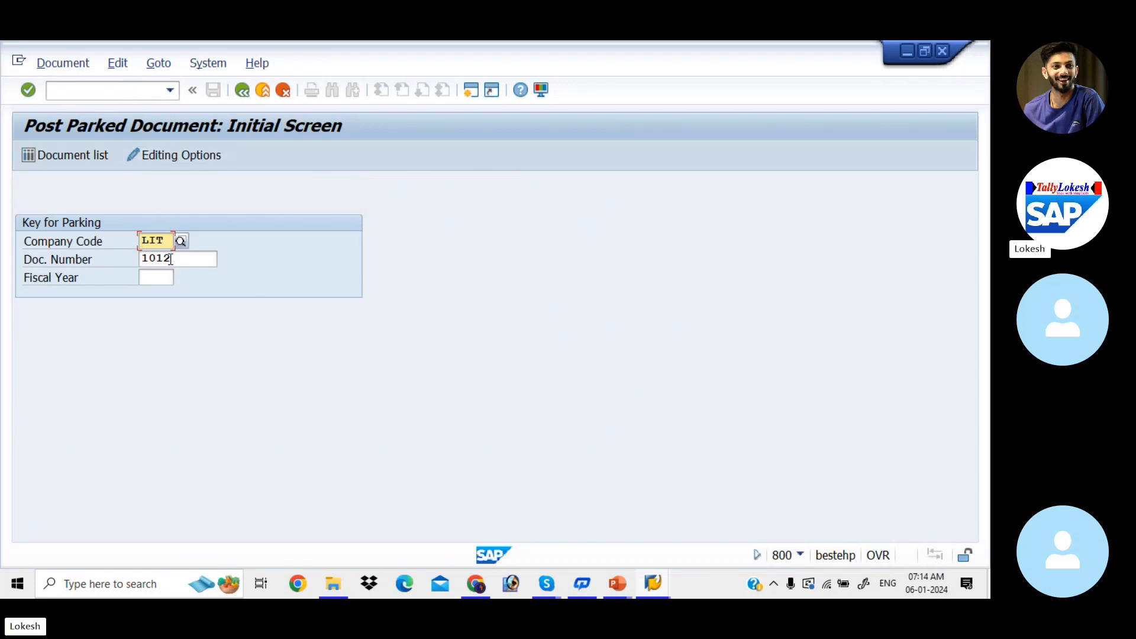
List the parked documents of company code LIT for fiscal year 2023 and open document 1012.
{"action": "left_click", "coordinate": [80, 153]}
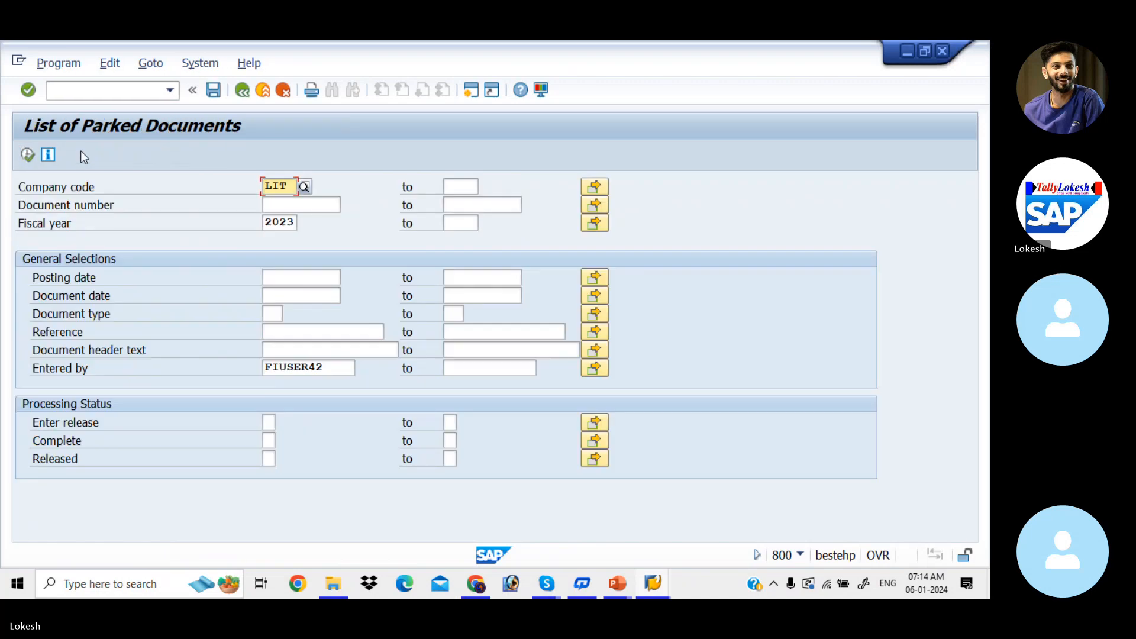
{"action": "left_click", "coordinate": [27, 155]}
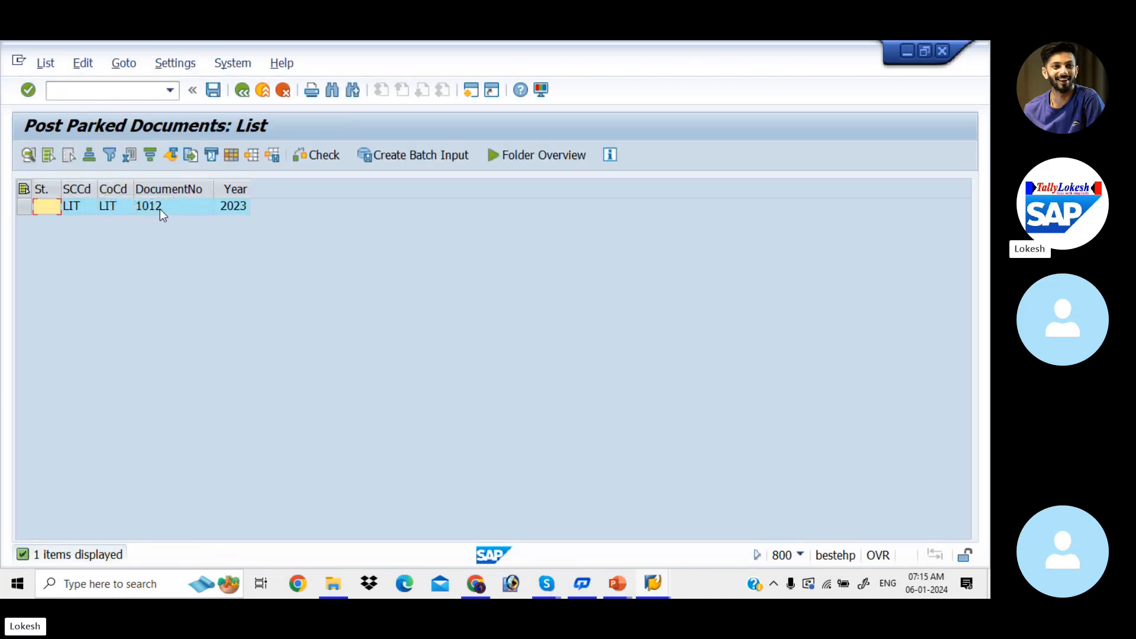
{"action": "double_click", "coordinate": [160, 208]}
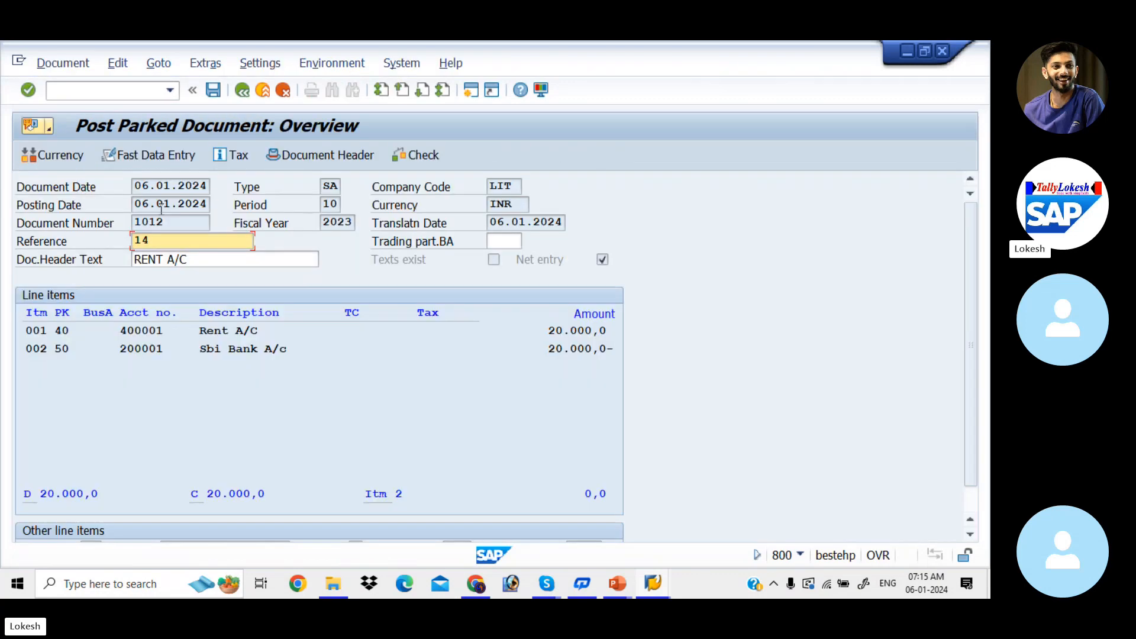
Set the amount of the Rent A/C debit item to 30000 and return to the document overview.
{"action": "double_click", "coordinate": [248, 333]}
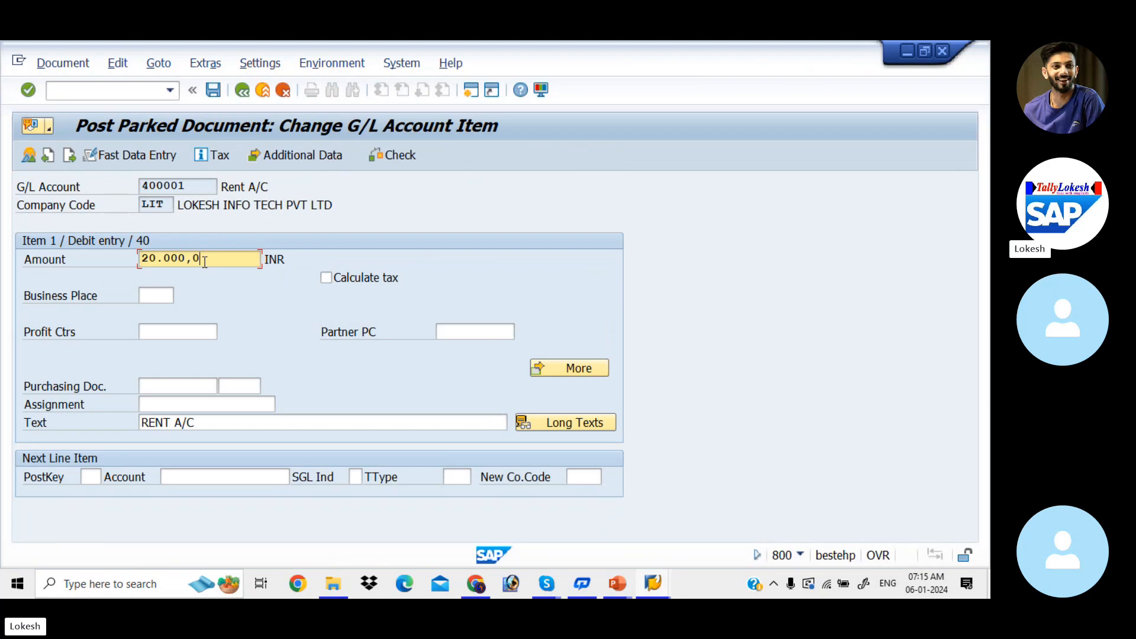
{"action": "left_click_drag", "start_coordinate": [204, 260], "coordinate": [88, 244]}
{"action": "type", "text": "30000"}
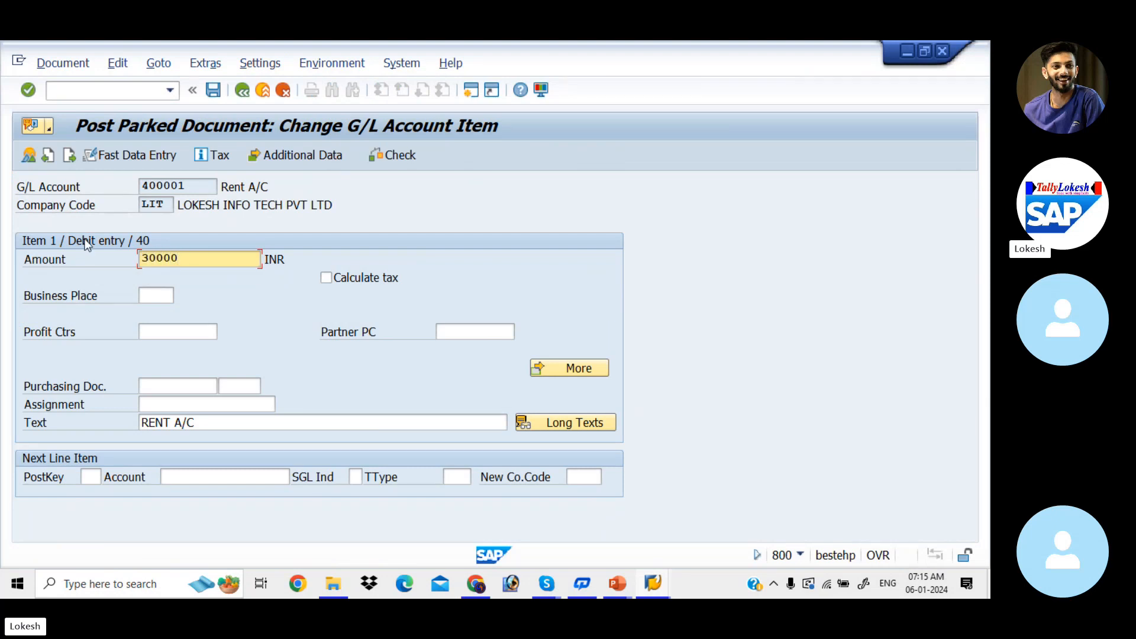
{"action": "key", "text": "Tab"}
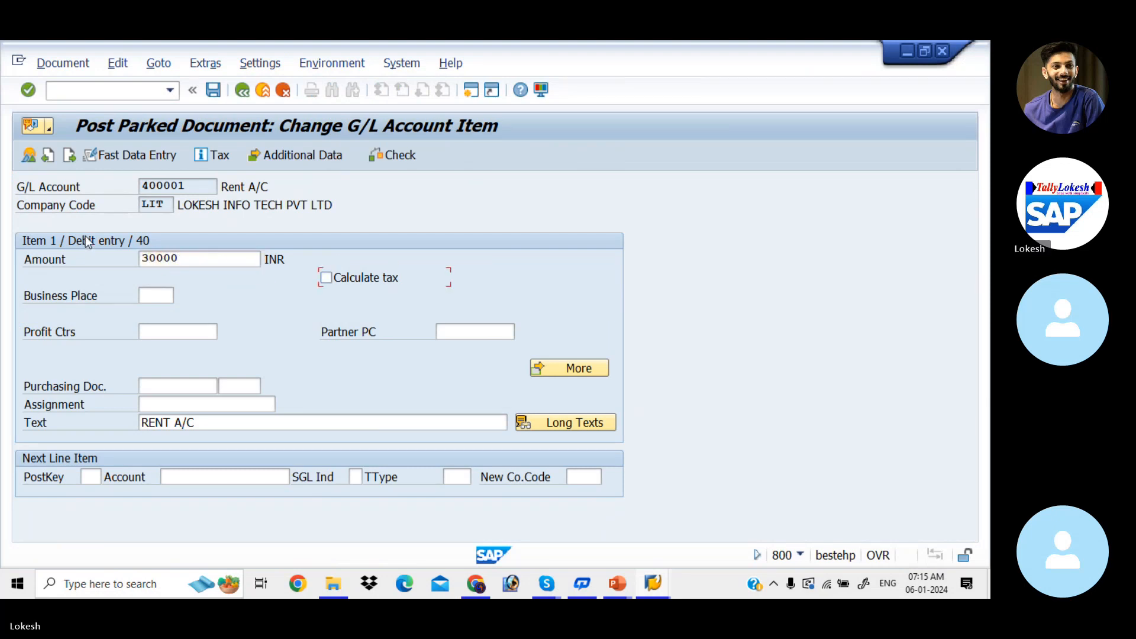
{"action": "left_click", "coordinate": [246, 94]}
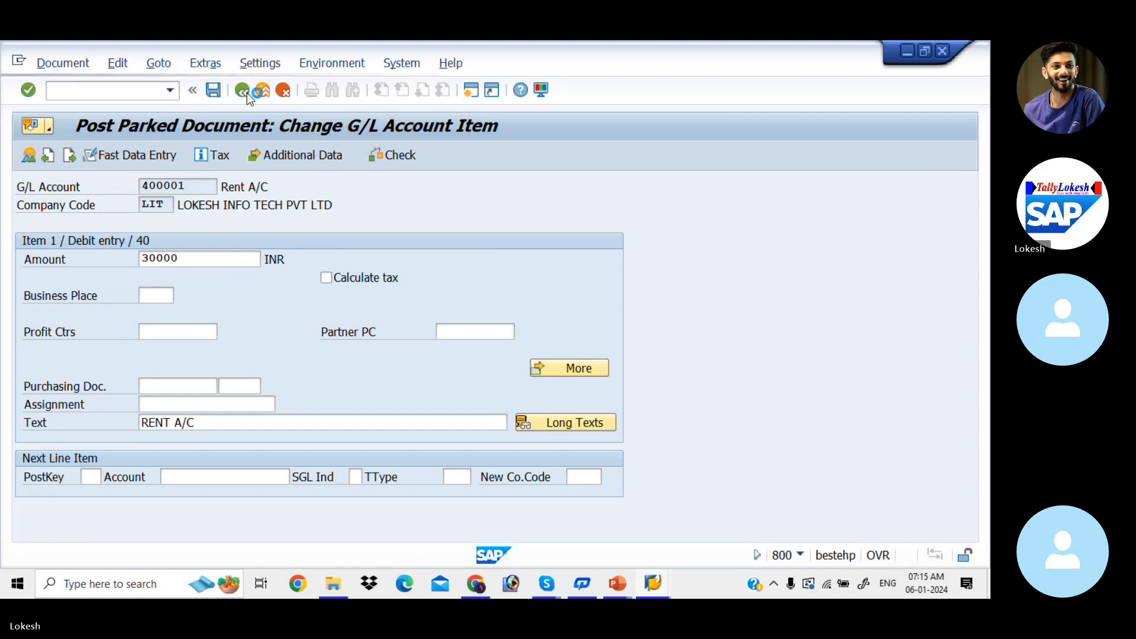
Set the amount of the Sbi Bank A/c credit item to 30000 and post the parked document.
{"action": "double_click", "coordinate": [207, 349]}
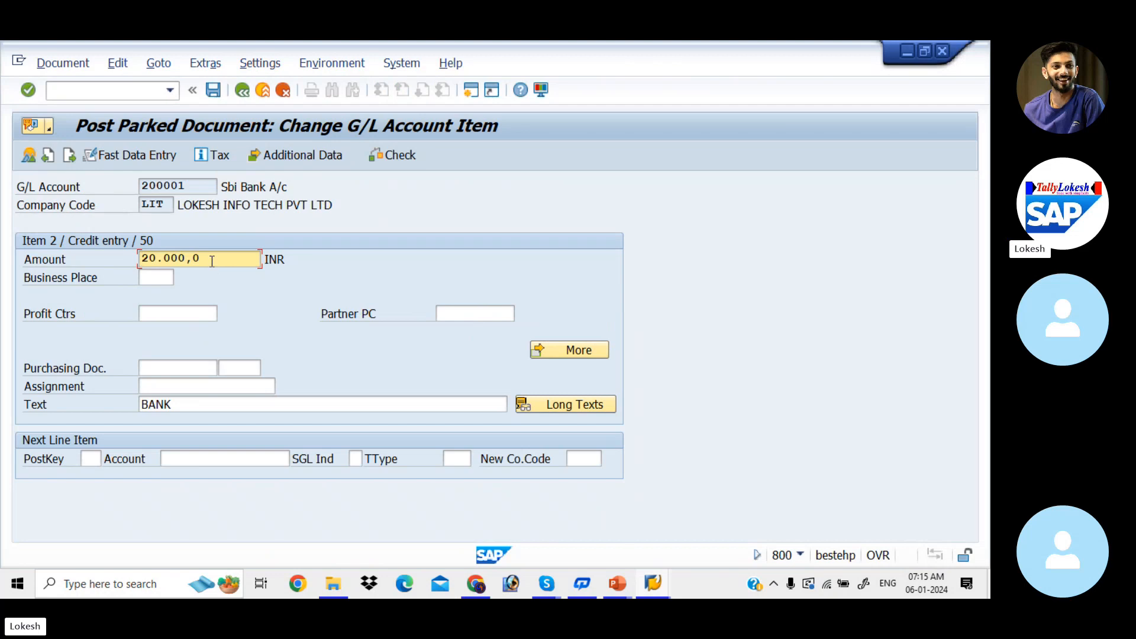
{"action": "left_click_drag", "start_coordinate": [201, 258], "coordinate": [105, 254]}
{"action": "type", "text": "30000"}
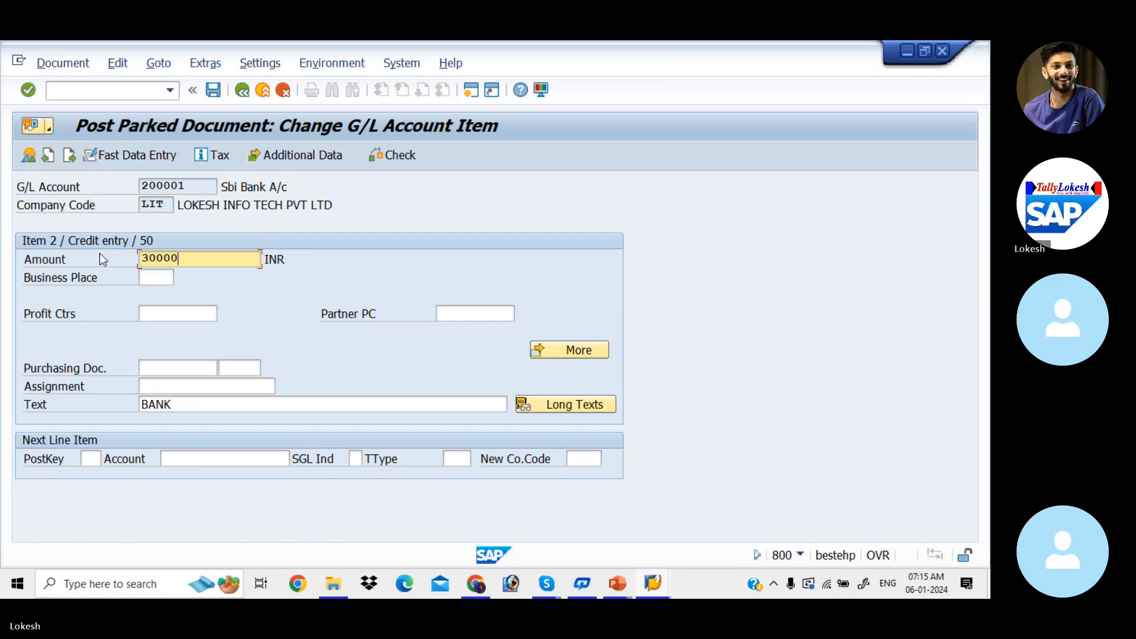
{"action": "key", "text": "Tab"}
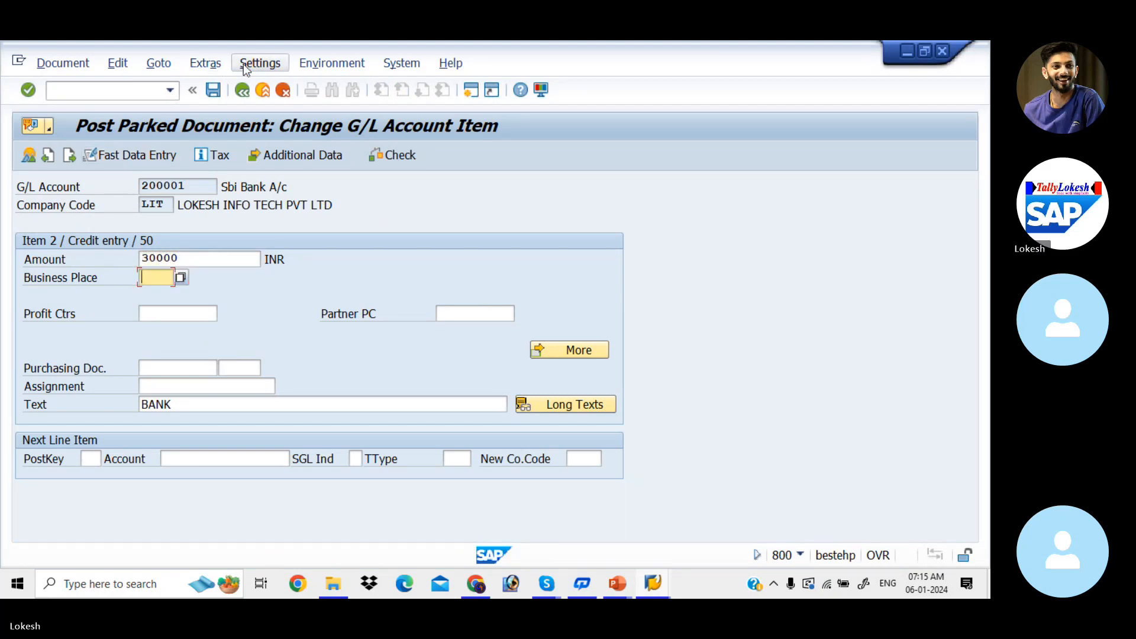
{"action": "left_click", "coordinate": [246, 91]}
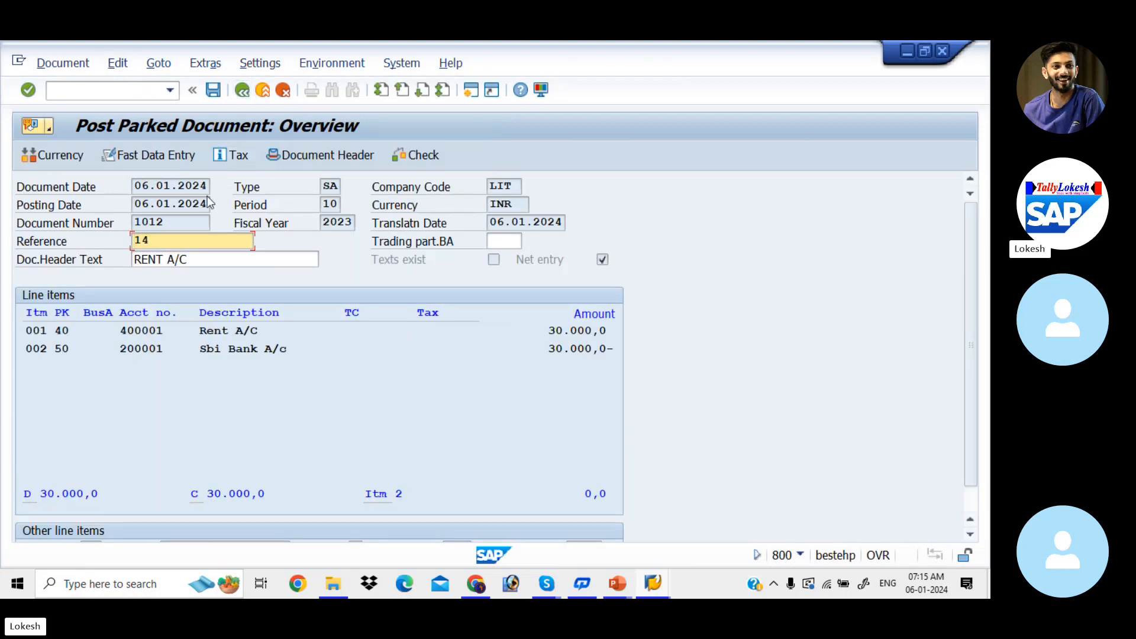
{"action": "left_click", "coordinate": [70, 61]}
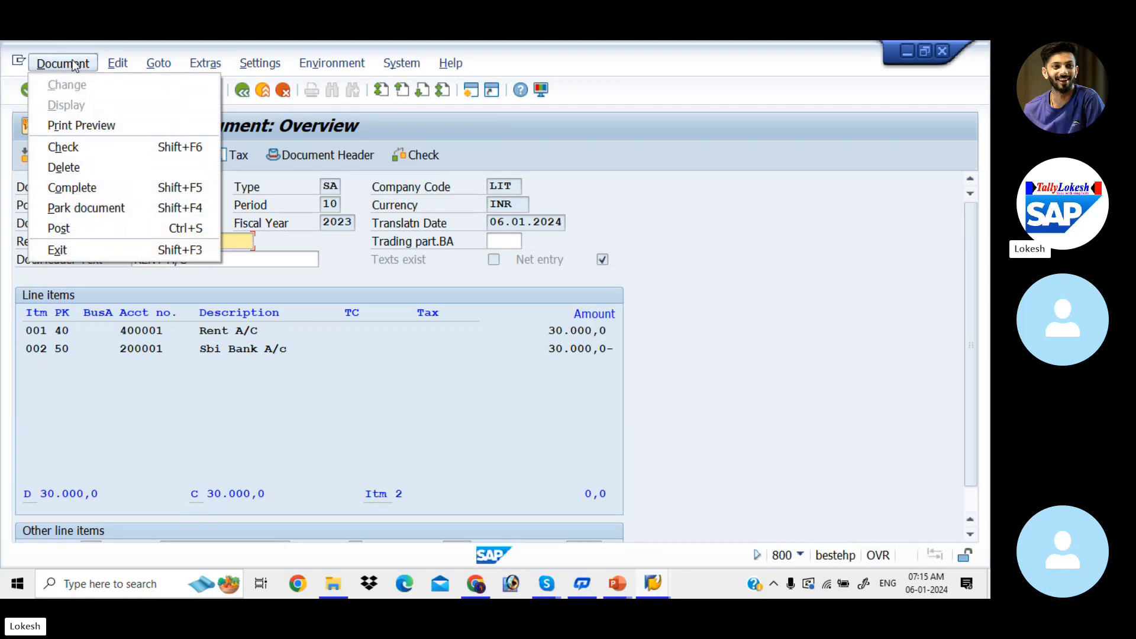
{"action": "left_click", "coordinate": [93, 225]}
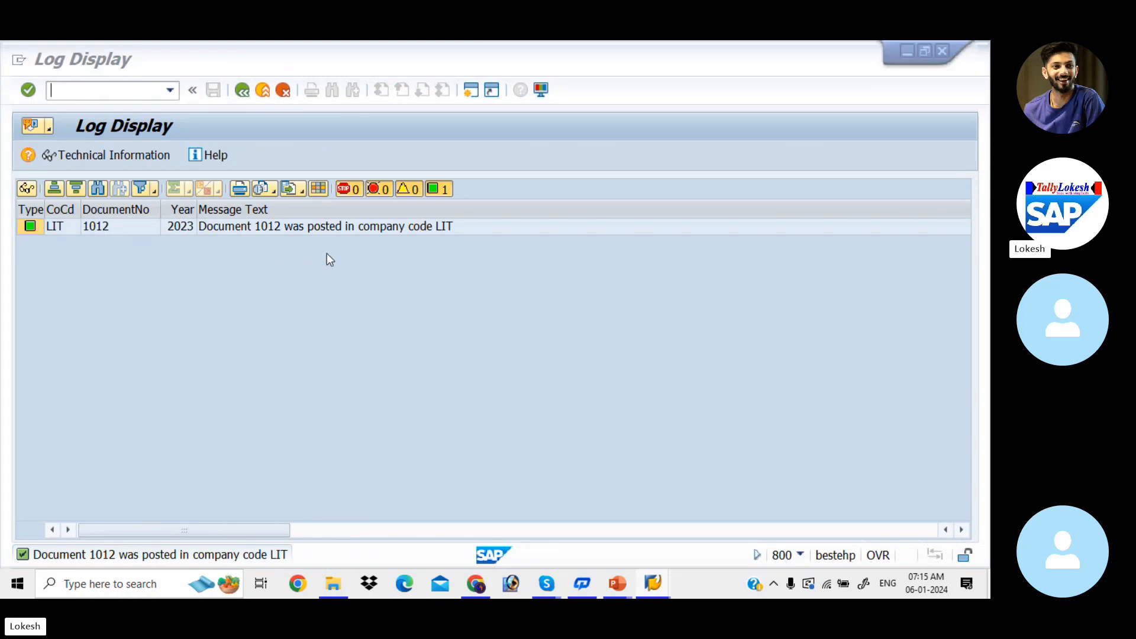
Switch to the G/L Account Line Item Display session and refresh the Rent A/C line items.
{"action": "key", "text": "alt+Tab"}
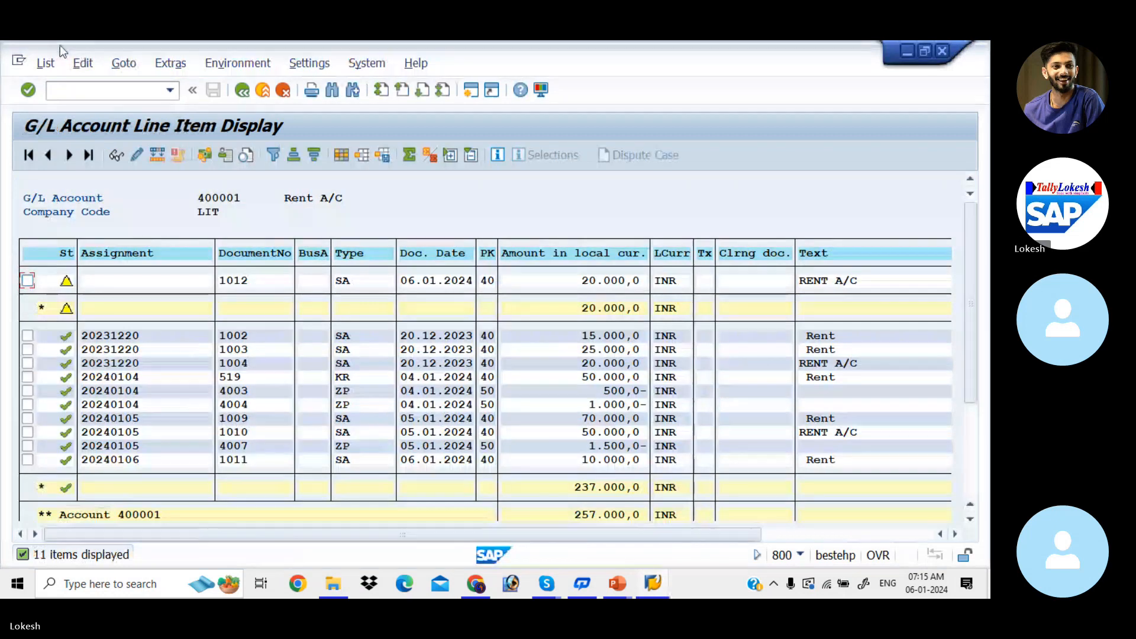
{"action": "left_click", "coordinate": [45, 63]}
{"action": "left_click", "coordinate": [65, 107]}
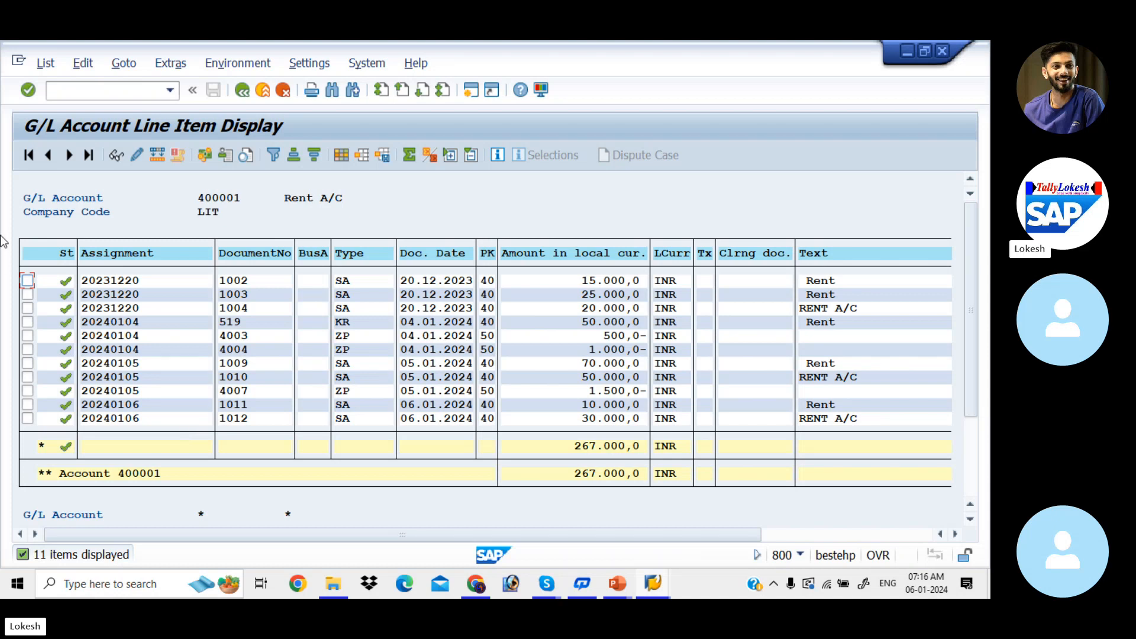
Open transaction FB60 and enter vendor 1117 for the vendor invoice.
{"action": "left_click", "coordinate": [127, 90]}
{"action": "type", "text": "/NFB60"}
{"action": "key", "text": "Return"}
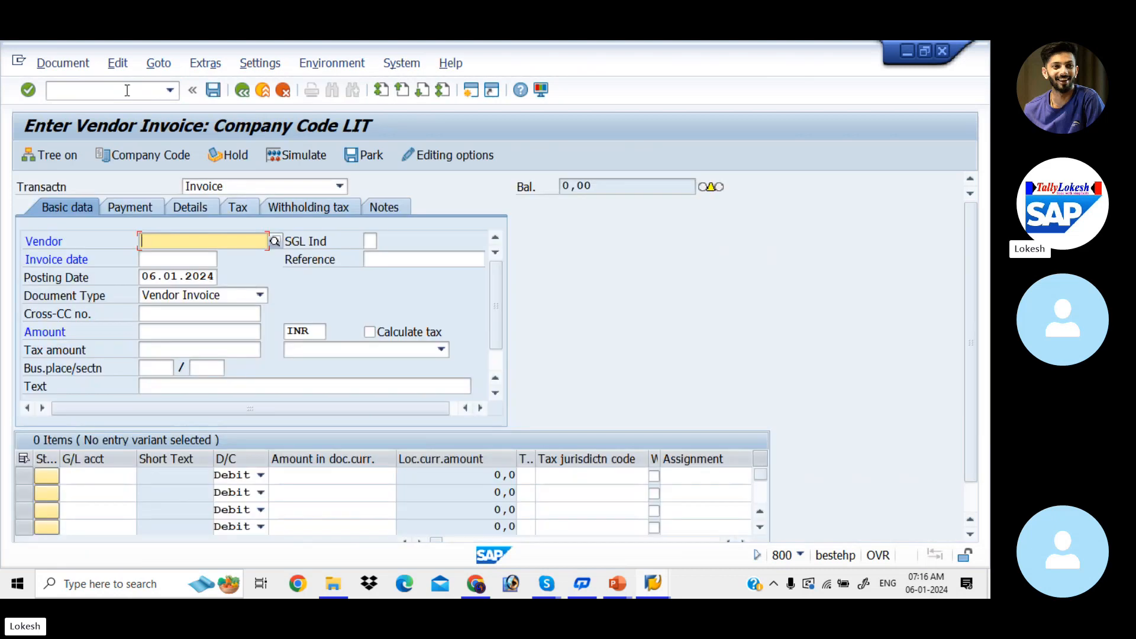
{"action": "key", "text": "Down"}
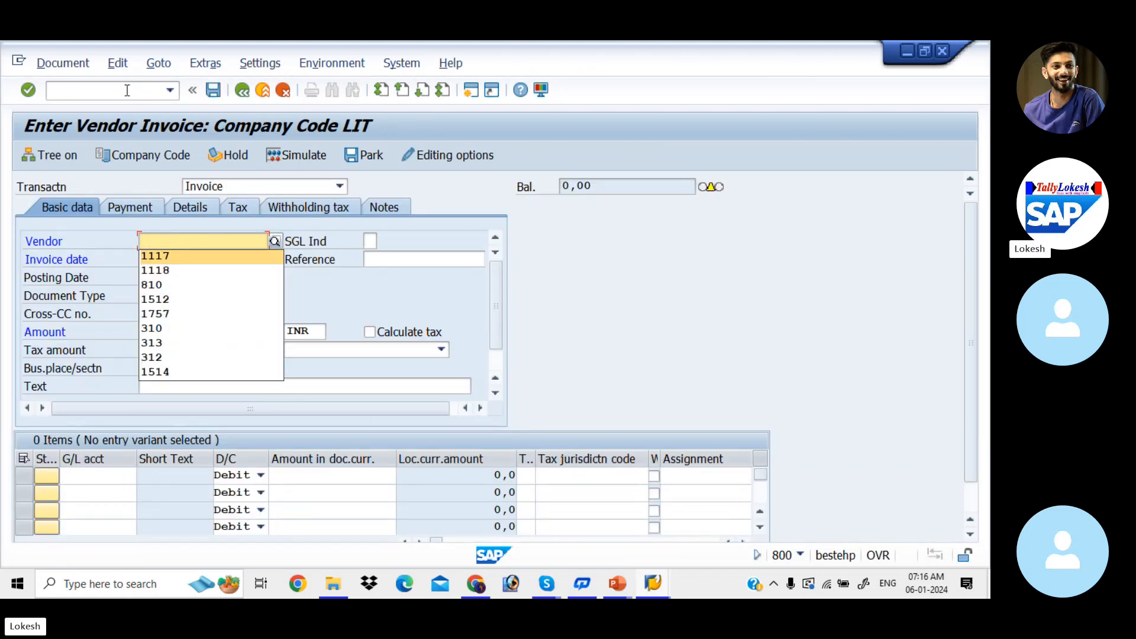
{"action": "key", "text": "Return"}
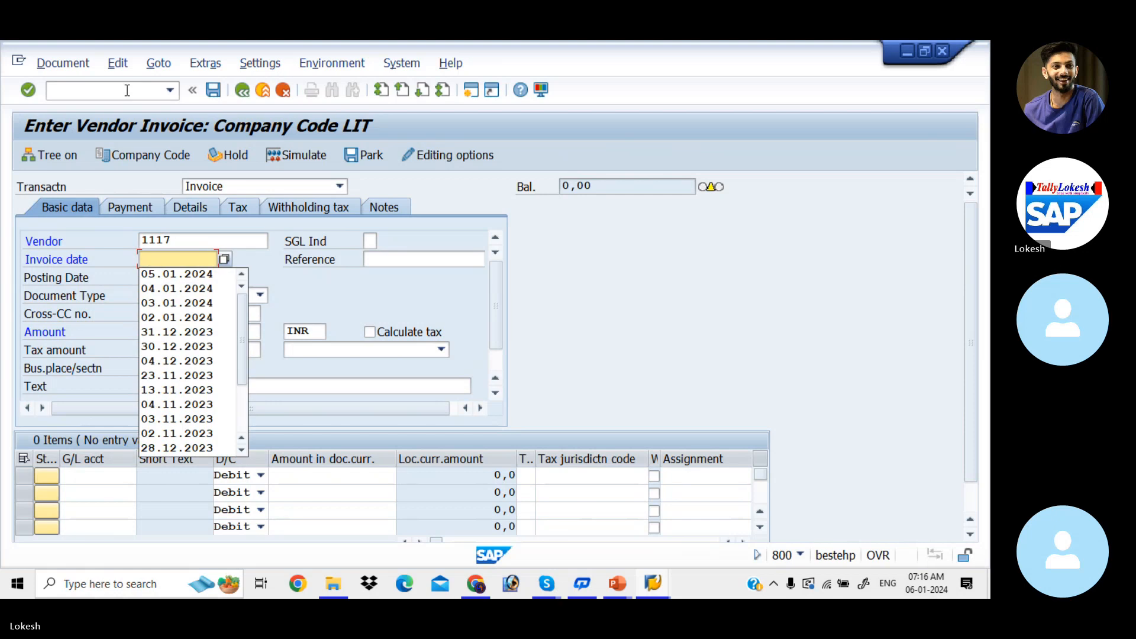
Set the invoice date to 06.01.2024 and the reference to 000034.
{"action": "type", "text": "06"}
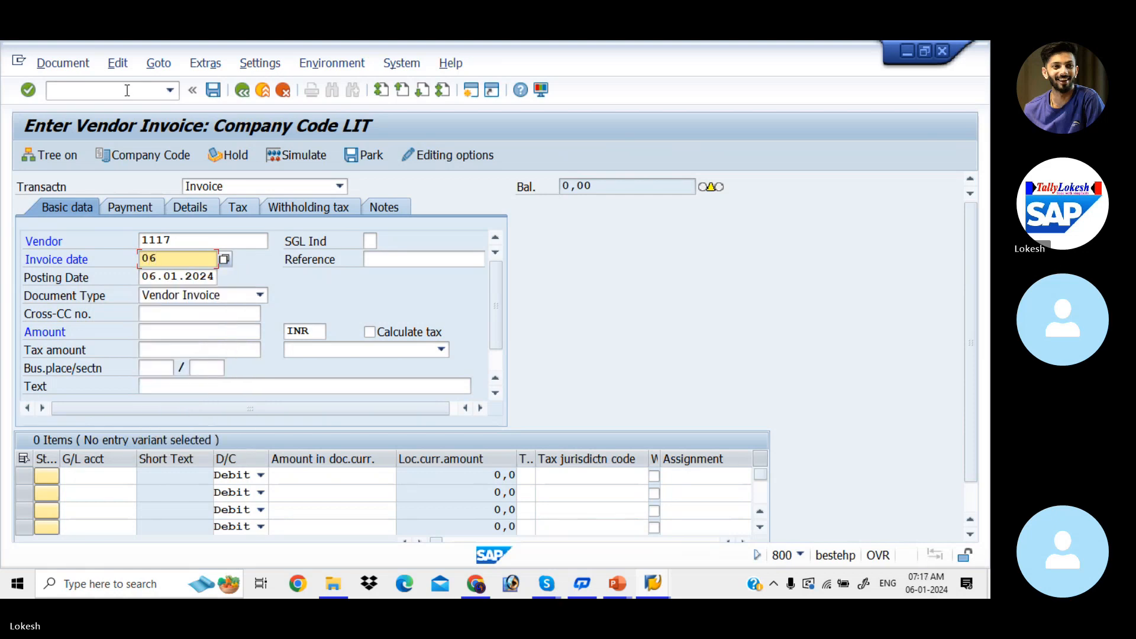
{"action": "type", "text": ".01.2024"}
{"action": "key", "text": "Tab"}
{"action": "key", "text": "BackSpace"}
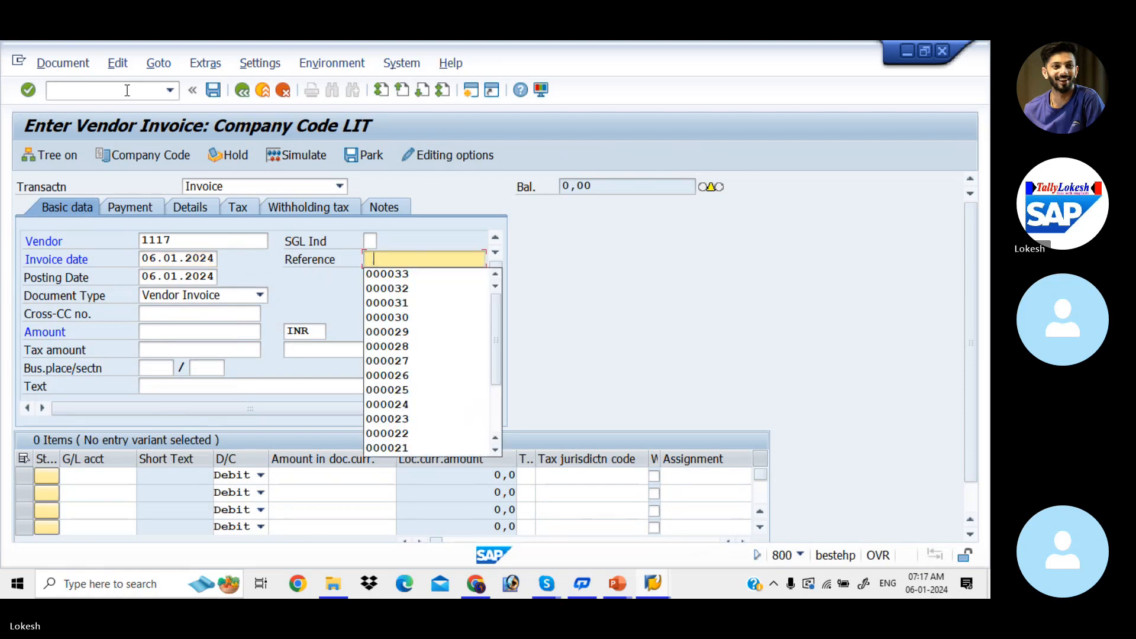
{"action": "key", "text": "Down"}
{"action": "key", "text": "Return"}
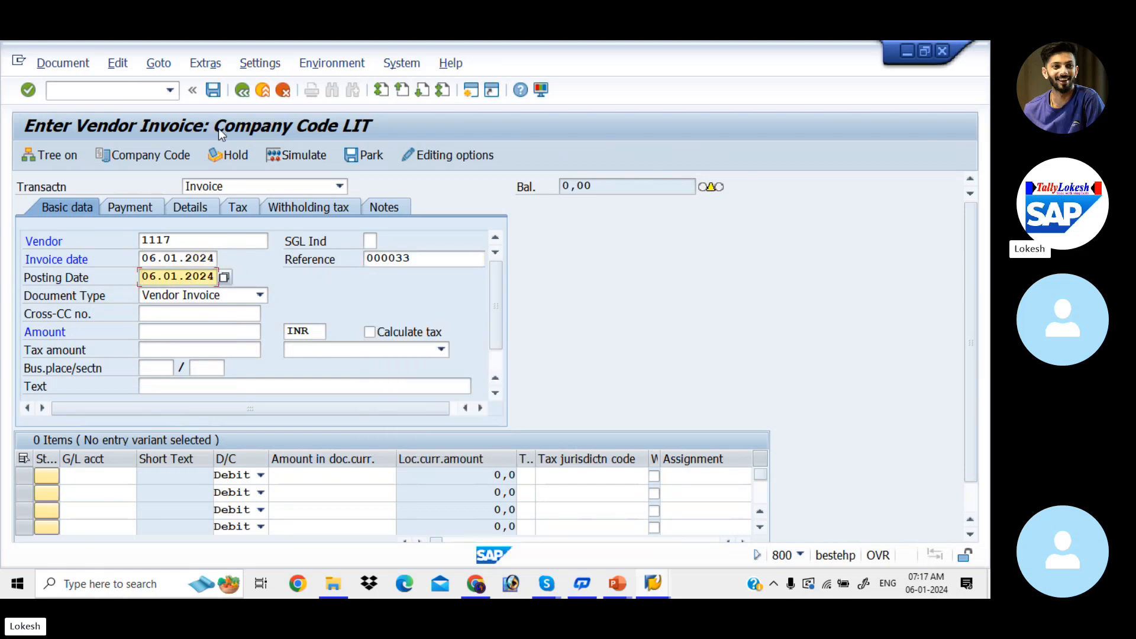
{"action": "left_click", "coordinate": [418, 257]}
{"action": "key", "text": "BackSpace"}
{"action": "type", "text": "4"}
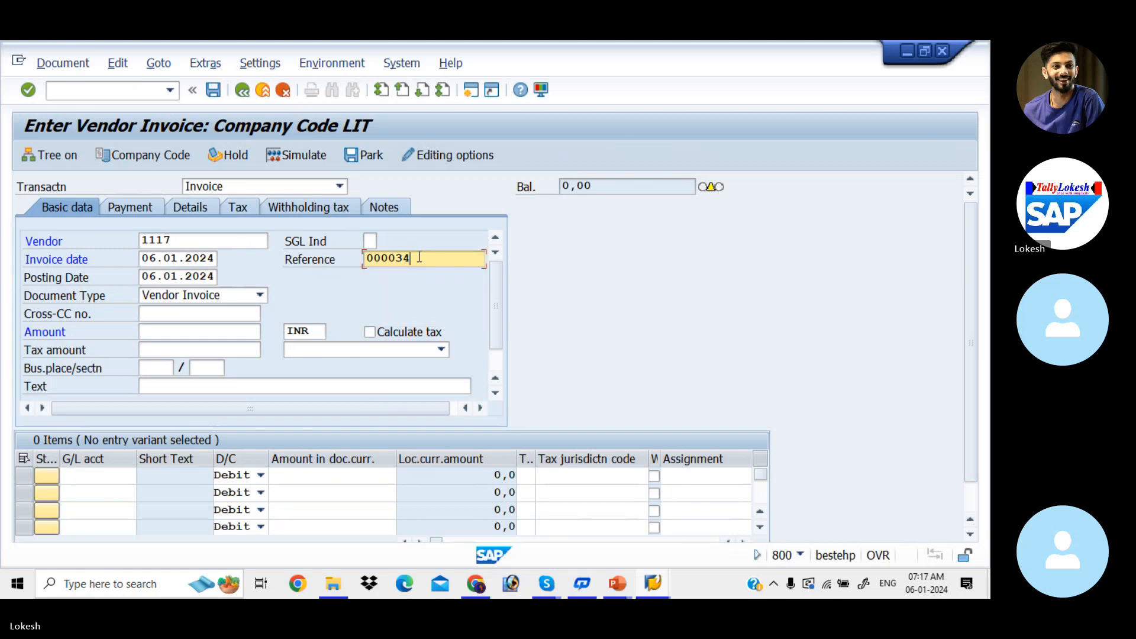
Set the vendor invoice amount to 50000.
{"action": "key", "text": "Tab"}
{"action": "key", "text": "Tab"}
{"action": "key", "text": "Tab"}
{"action": "key", "text": "Tab"}
{"action": "key", "text": "BackSpace"}
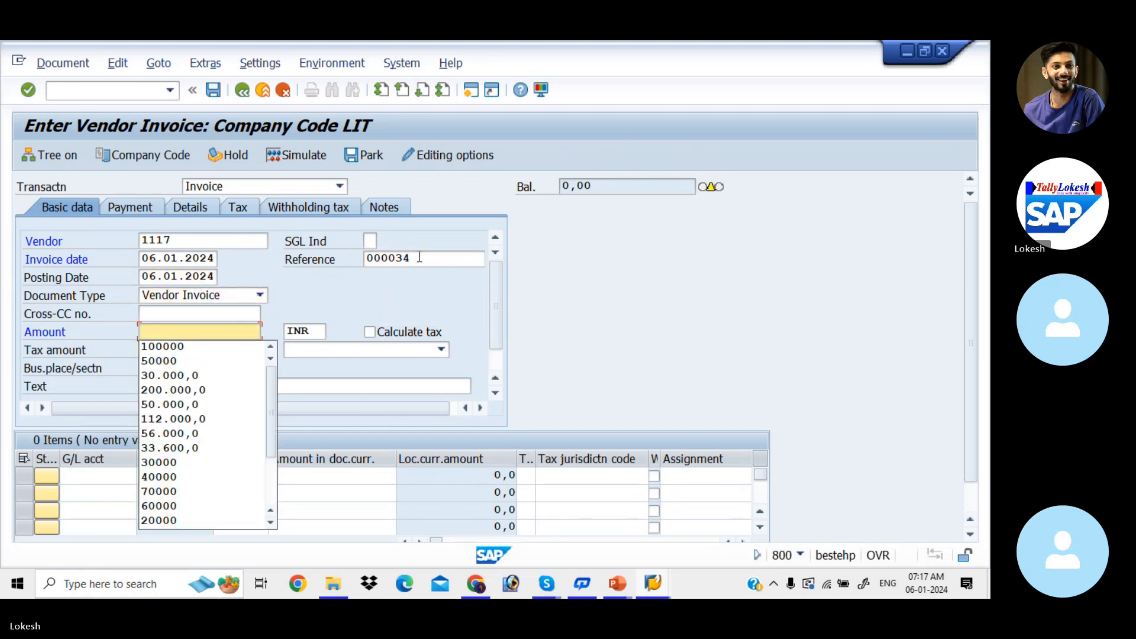
{"action": "key", "text": "Down"}
{"action": "key", "text": "Down"}
{"action": "key", "text": "Return"}
Set the invoice header text to VENDOR INVOICE, leaving the tax fields empty.
{"action": "key", "text": "Tab"}
{"action": "key", "text": "Tab"}
{"action": "key", "text": "Tab"}
{"action": "key", "text": "Tab"}
{"action": "key", "text": "Tab"}
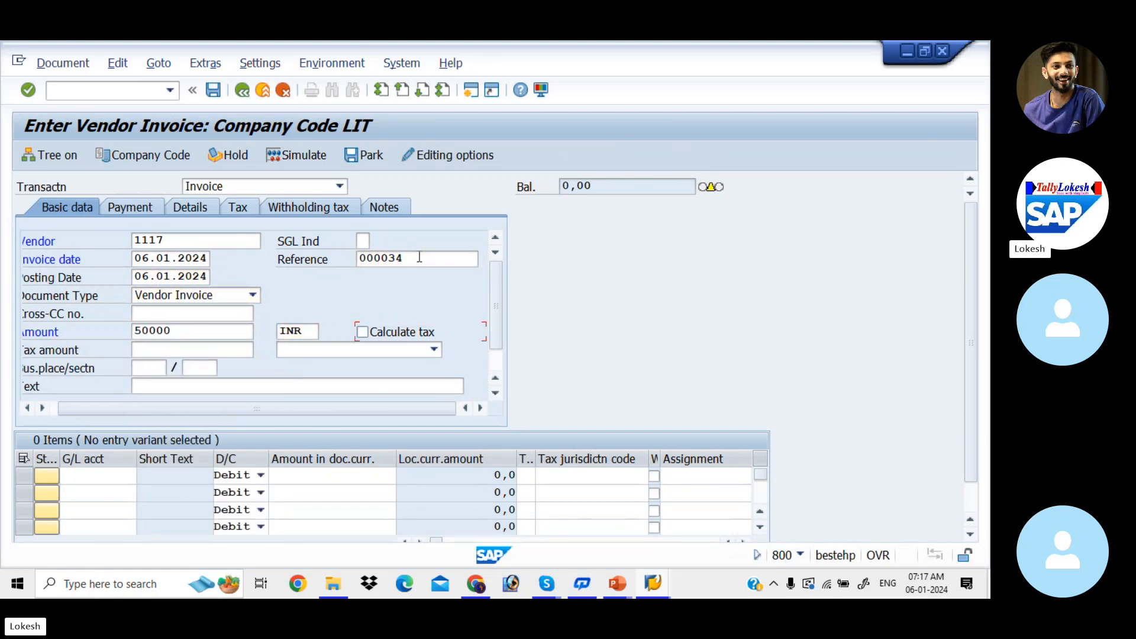
{"action": "key", "text": "Tab"}
{"action": "key", "text": "Tab"}
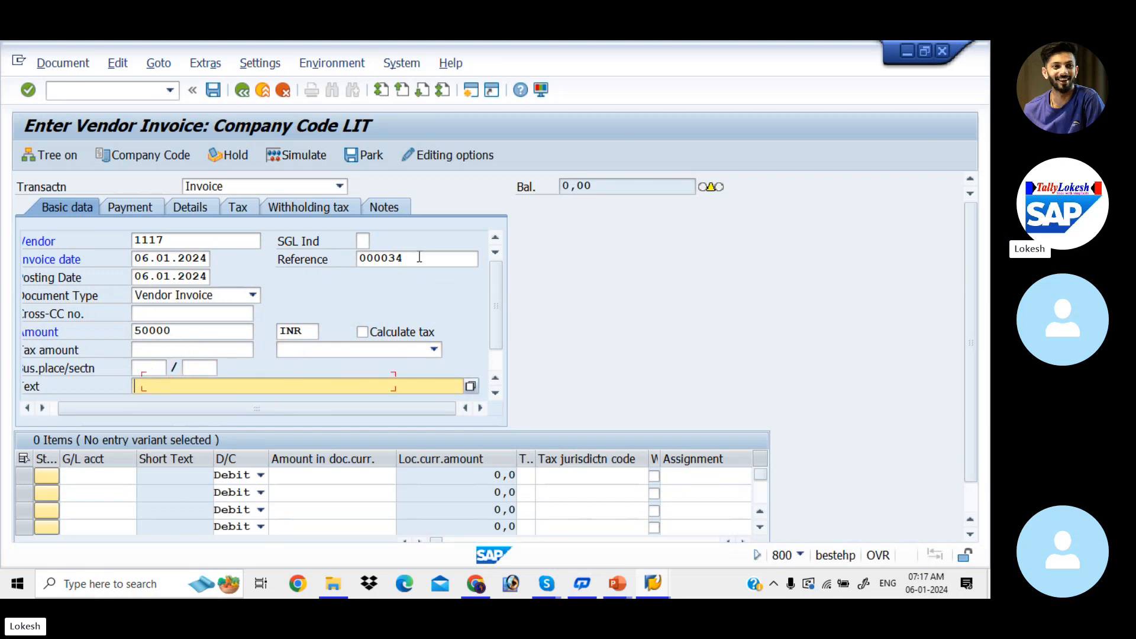
{"action": "key", "text": "BackSpace"}
{"action": "key", "text": "Down"}
{"action": "key", "text": "Return"}
{"action": "key", "text": "Tab"}
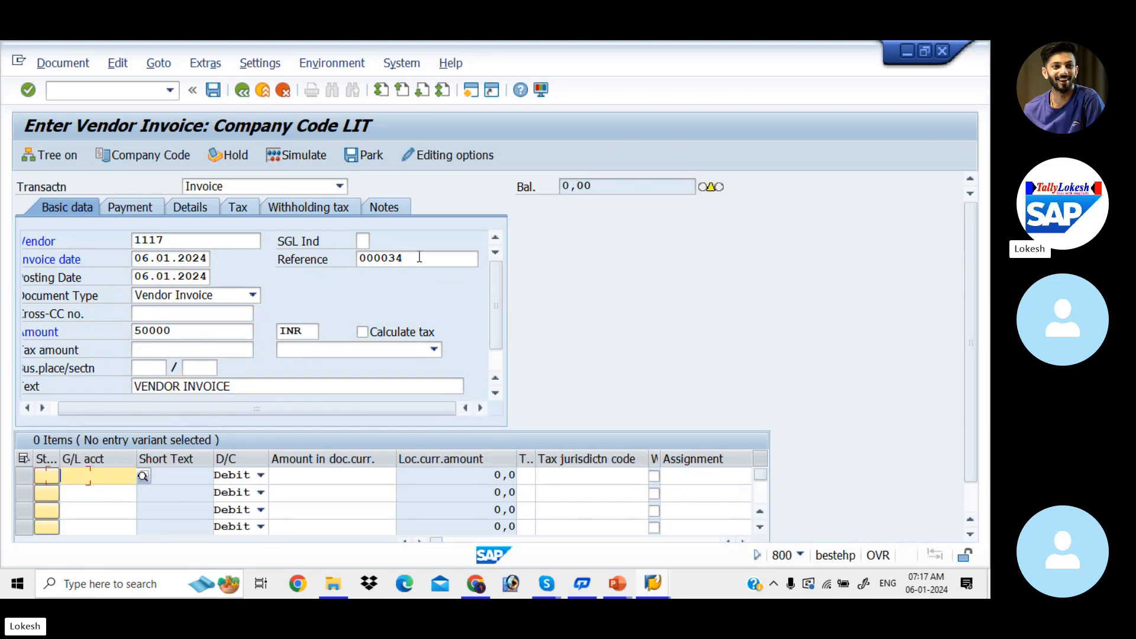
Enter G/L account 400006 with a debit amount of 50000 in the first line item.
{"action": "key", "text": "BackSpace"}
{"action": "key", "text": "Down"}
{"action": "key", "text": "Down"}
{"action": "key", "text": "Down"}
{"action": "key", "text": "Return"}
{"action": "key", "text": "Tab"}
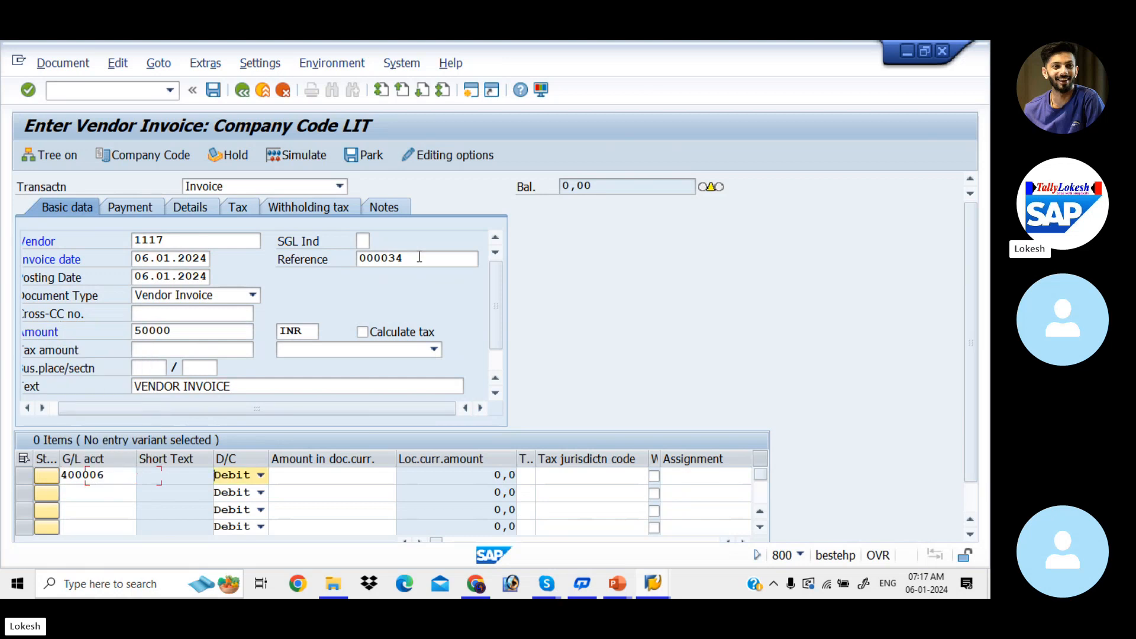
{"action": "key", "text": "Tab"}
{"action": "key", "text": "BackSpace"}
{"action": "key", "text": "Down"}
{"action": "key", "text": "Down"}
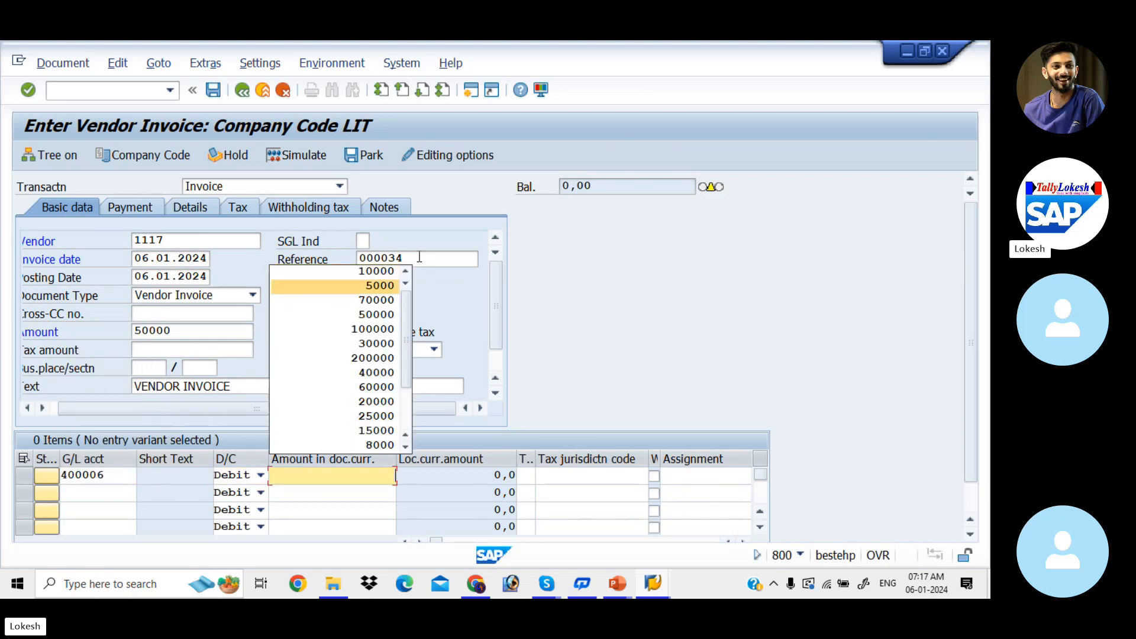
{"action": "type", "text": "50000"}
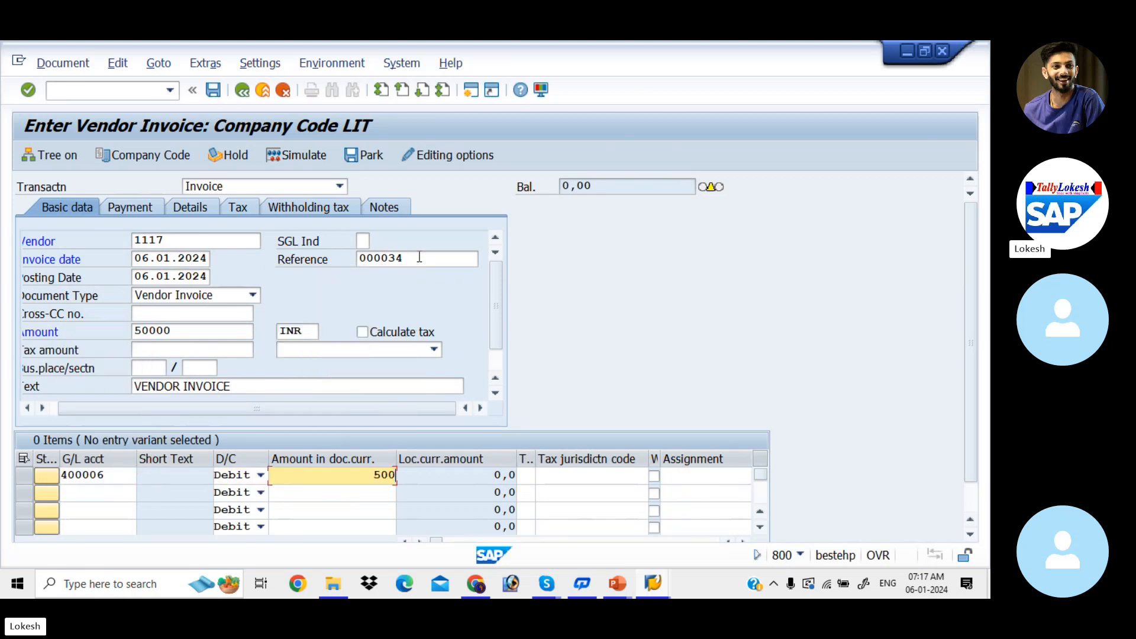
Set the text of the G/L account 400006 line item to Purchase, leaving its long text empty.
{"action": "key", "text": "Tab"}
{"action": "key", "text": "Tab"}
{"action": "key", "text": "Tab"}
{"action": "key", "text": "Tab"}
{"action": "key", "text": "Tab"}
{"action": "key", "text": "Tab"}
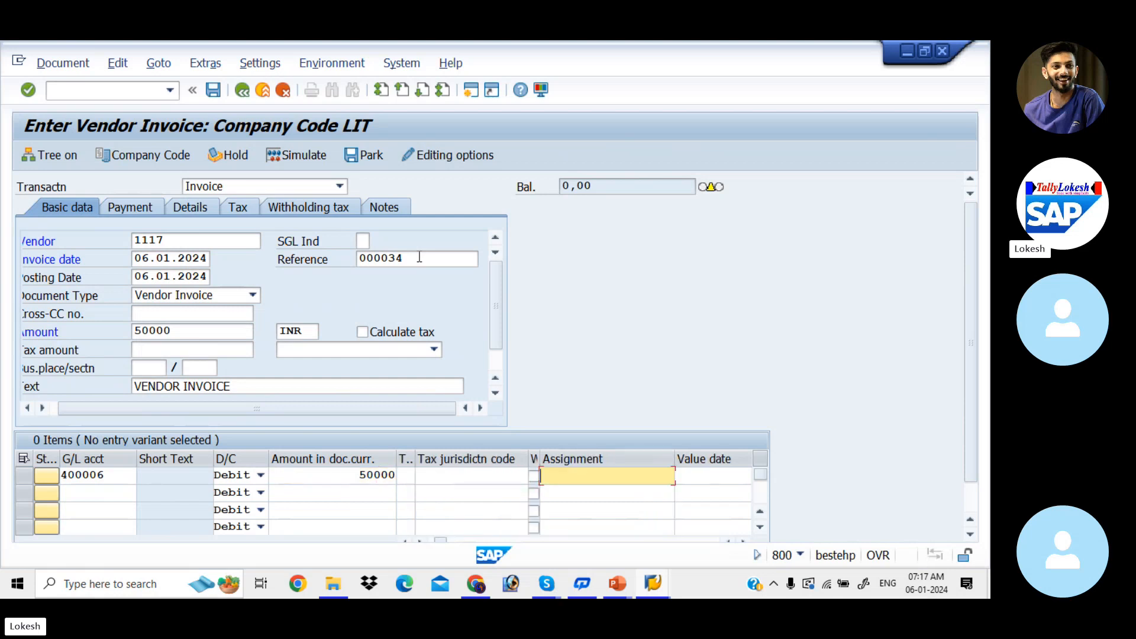
{"action": "key", "text": "Down"}
{"action": "key", "text": "Down"}
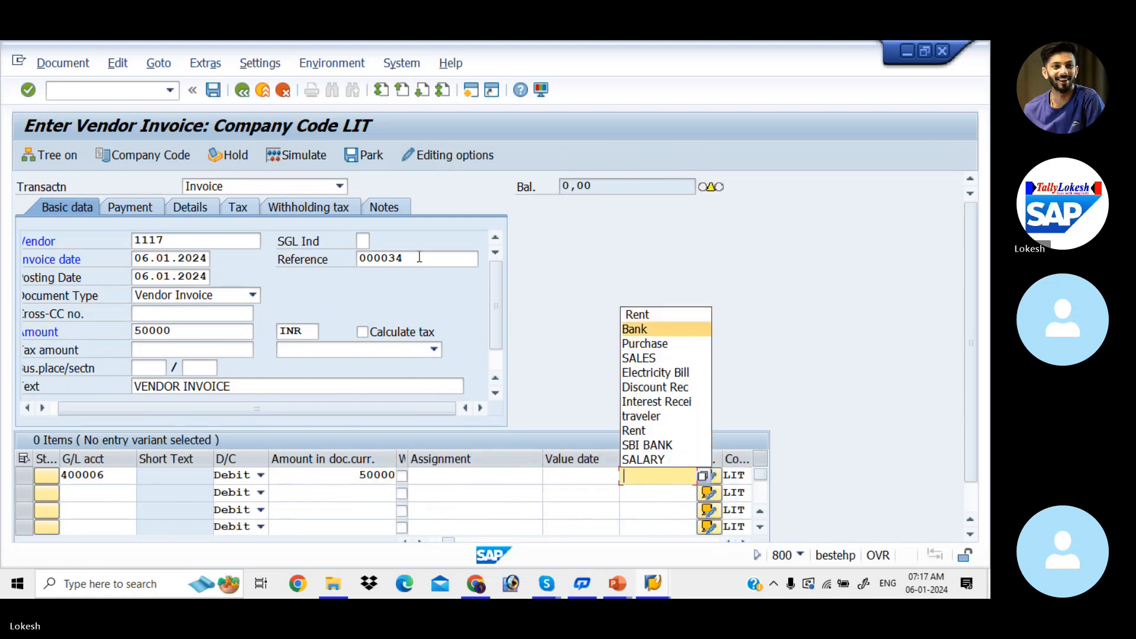
{"action": "key", "text": "Return"}
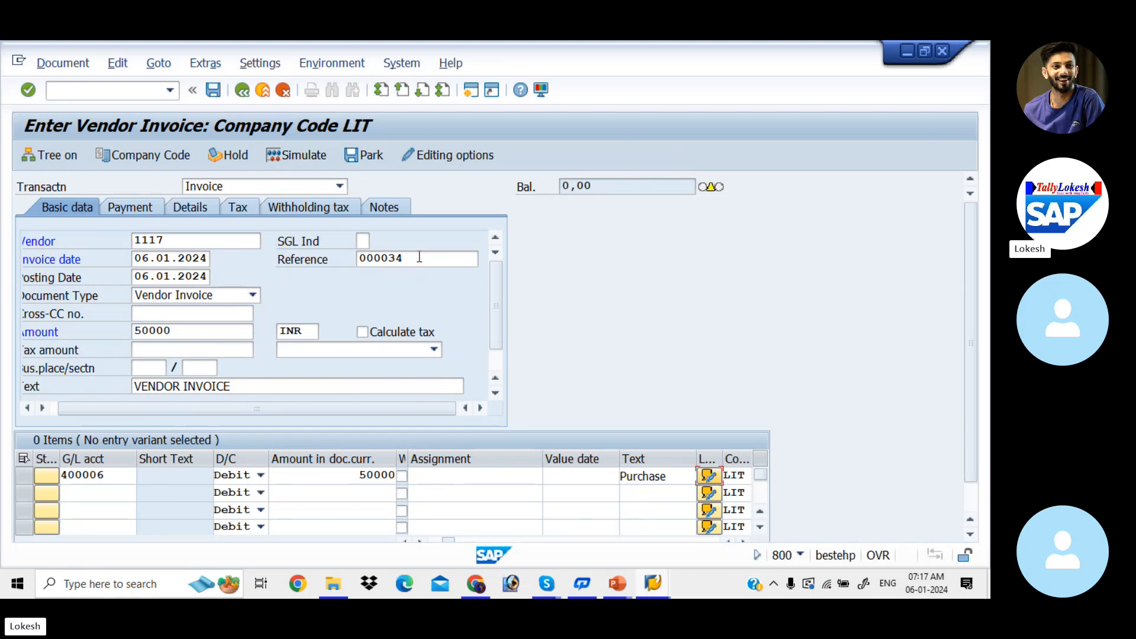
{"action": "key", "text": "Return"}
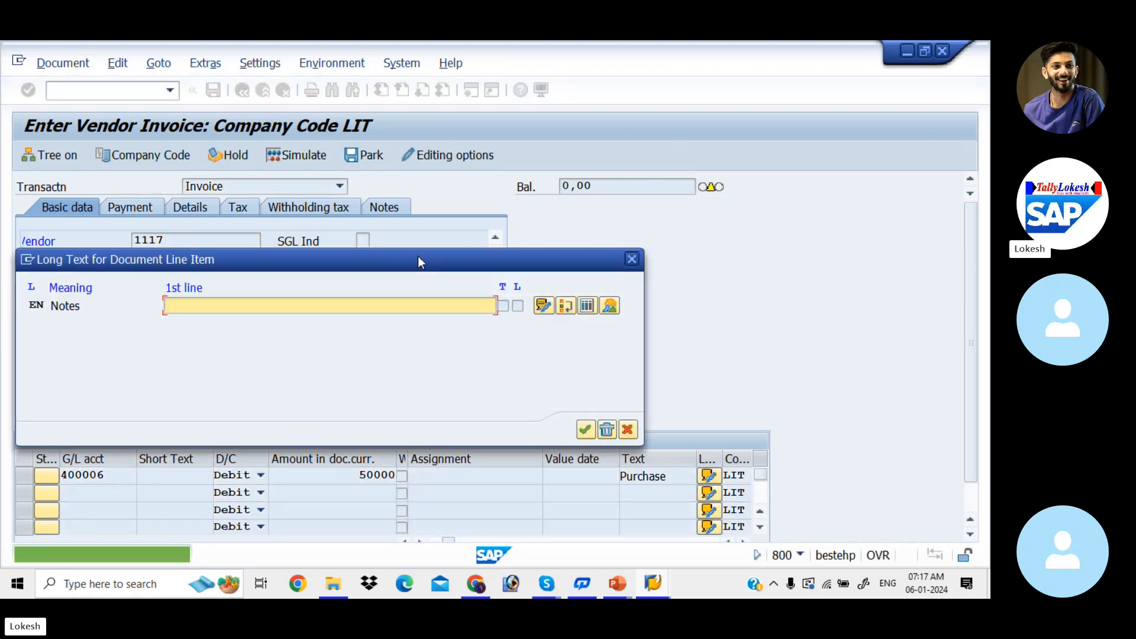
{"action": "left_click", "coordinate": [631, 260]}
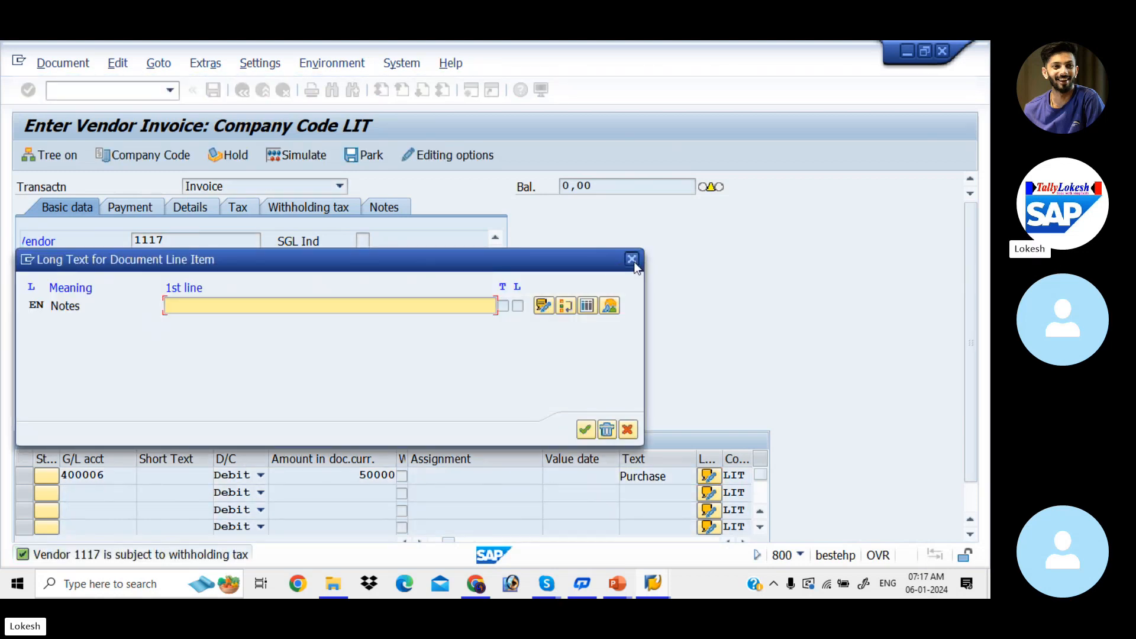
Clear both withholding tax codes of the vendor invoice and park the document.
{"action": "left_click", "coordinate": [319, 208]}
{"action": "key", "text": "BackSpace"}
{"action": "key", "text": "BackSpace"}
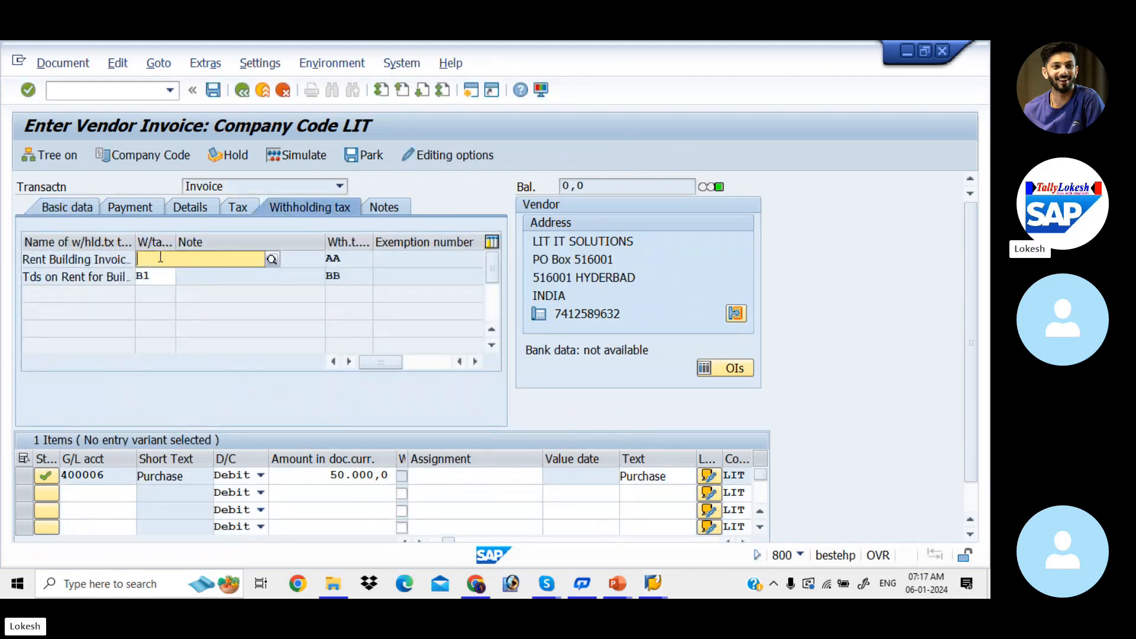
{"action": "left_click", "coordinate": [158, 277]}
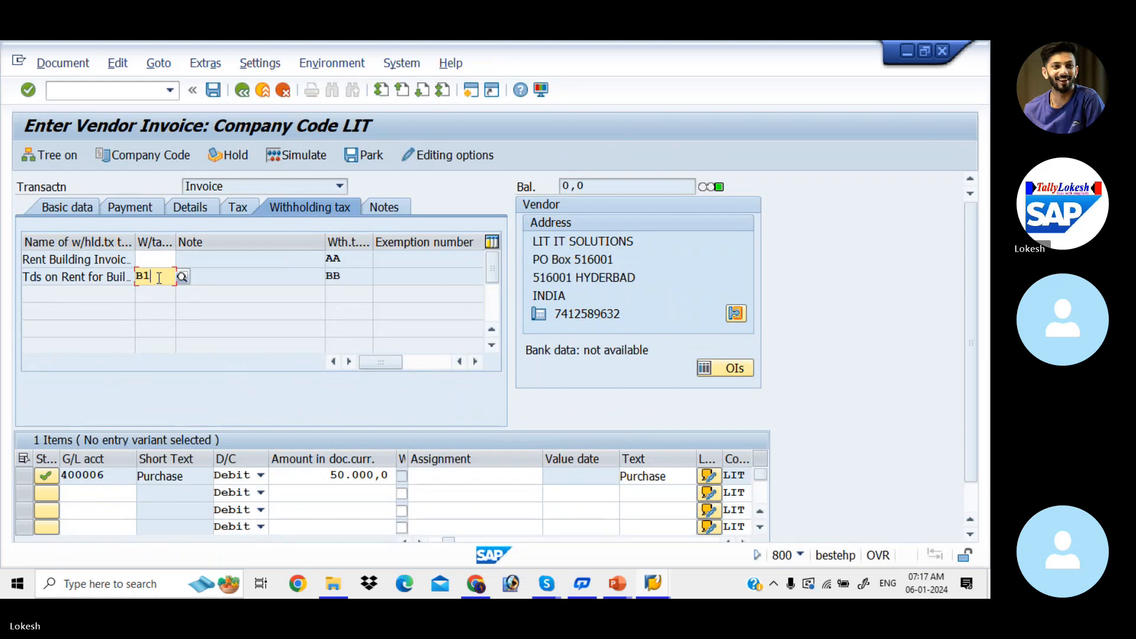
{"action": "key", "text": "BackSpace"}
{"action": "key", "text": "BackSpace"}
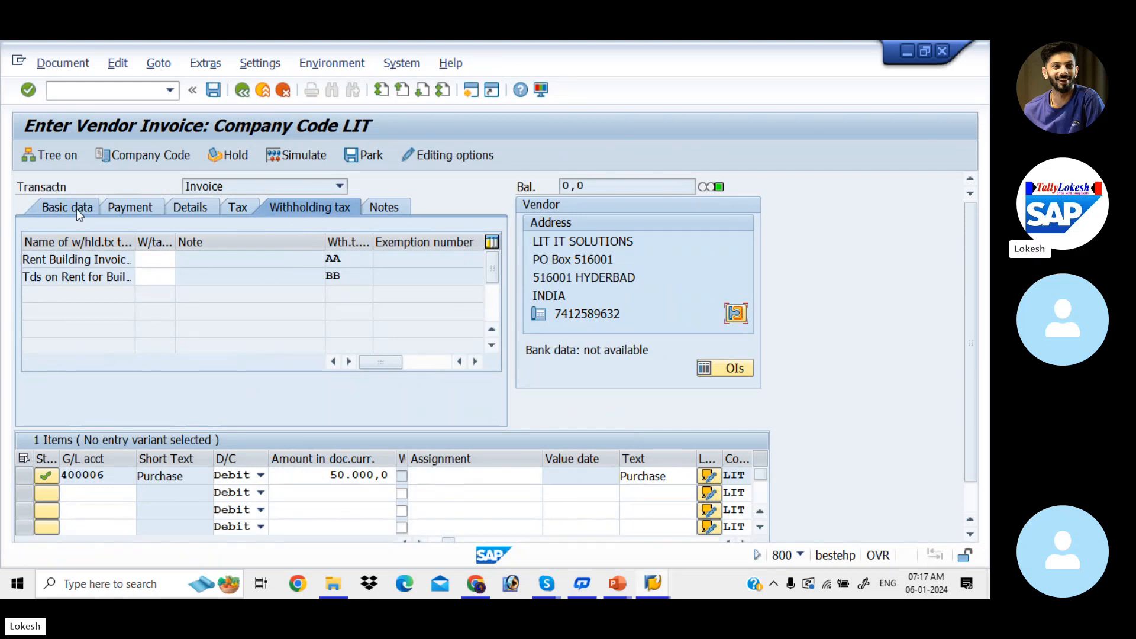
{"action": "left_click", "coordinate": [76, 208]}
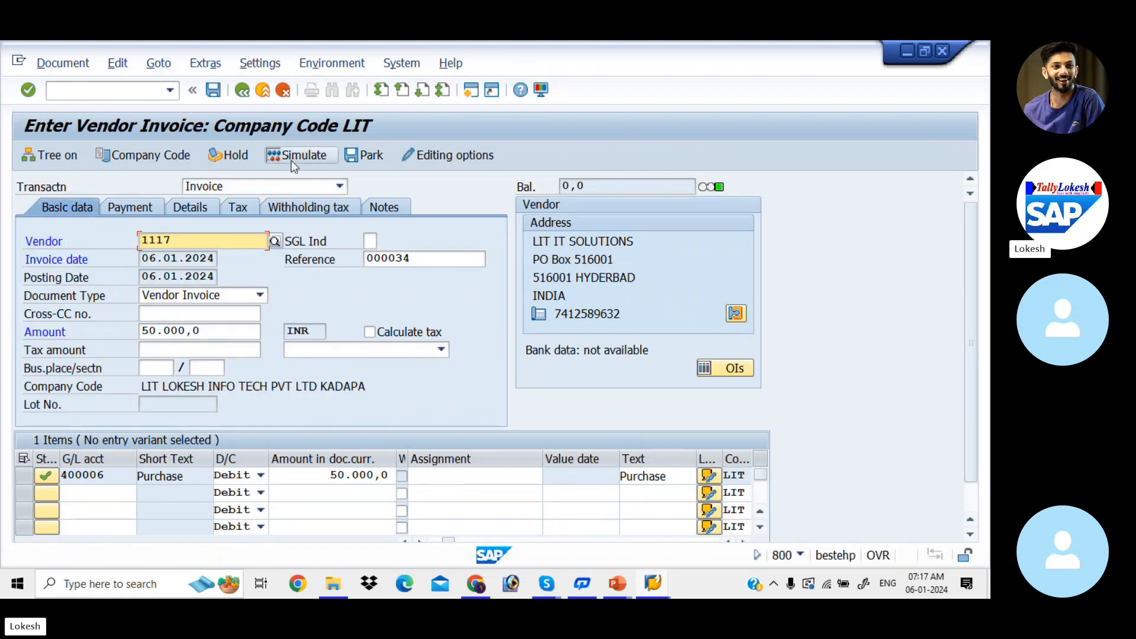
{"action": "left_click", "coordinate": [371, 154]}
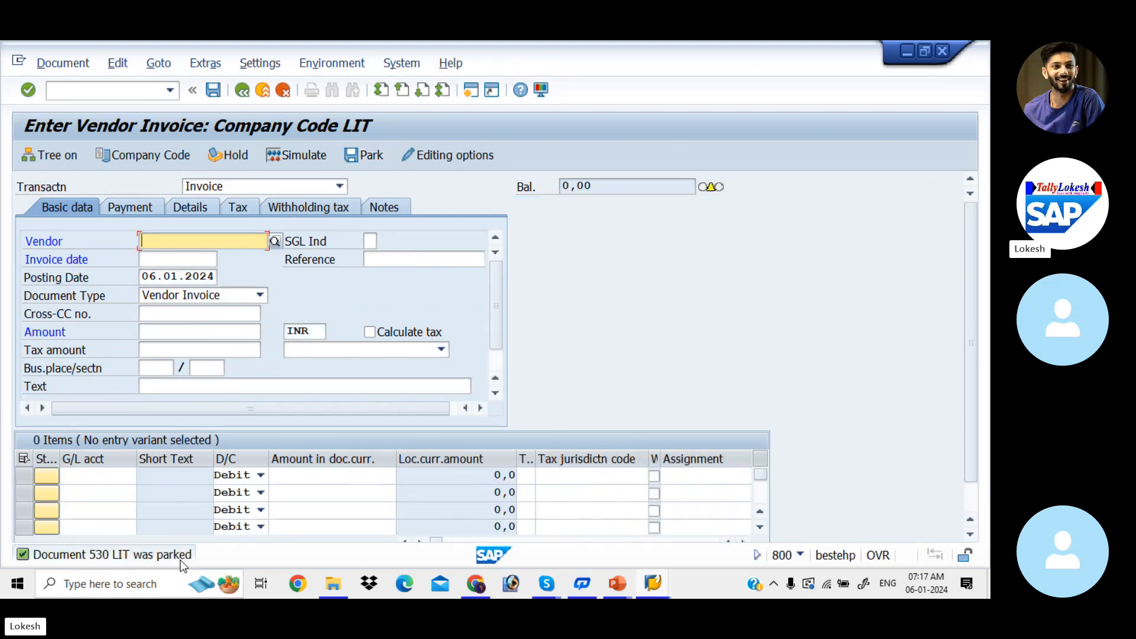
Open the vendor line item display with transaction FBL1N.
{"action": "left_click", "coordinate": [129, 88]}
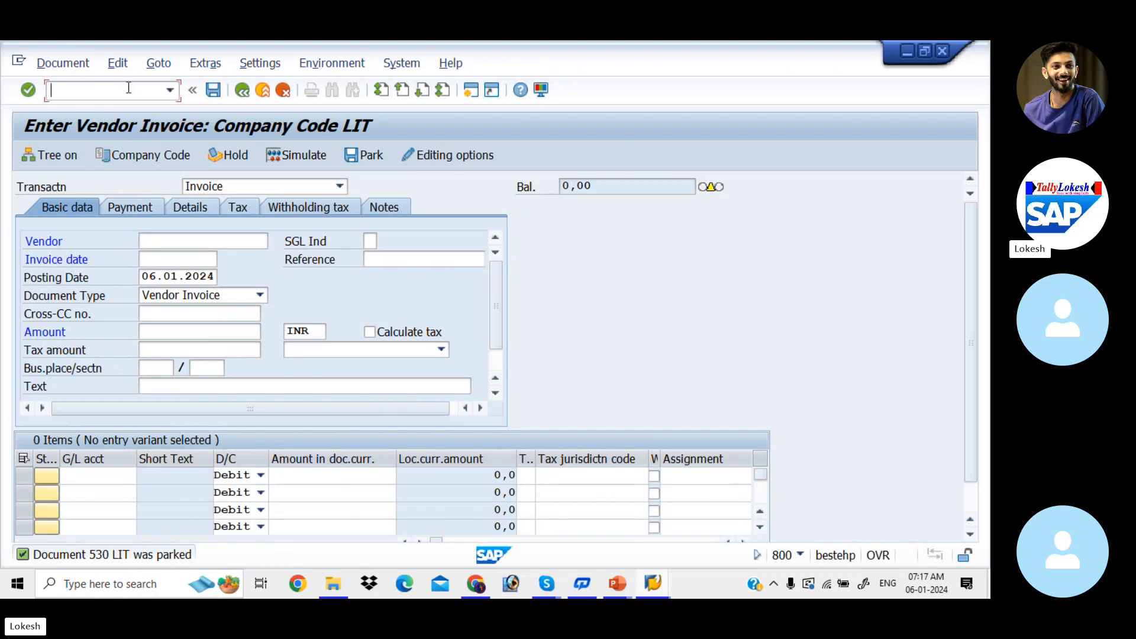
{"action": "type", "text": "/N"}
{"action": "type", "text": "FBL"}
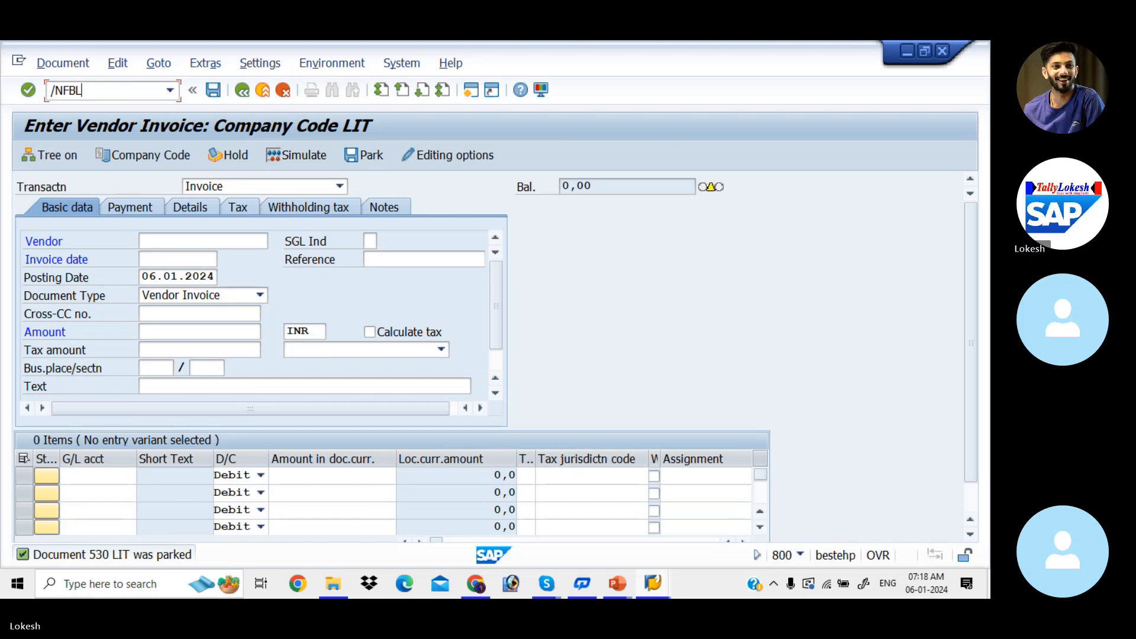
{"action": "type", "text": "1N"}
{"action": "key", "text": "Return"}
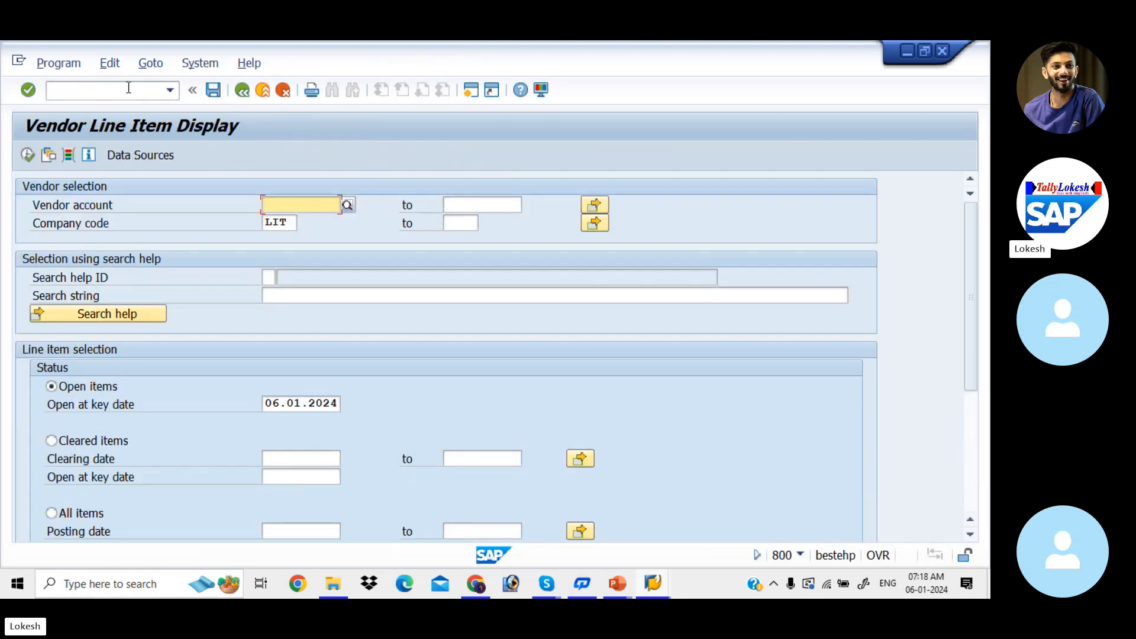
List the open items of vendor 1117 with parked items included, and review the parked invoice.
{"action": "key", "text": "space"}
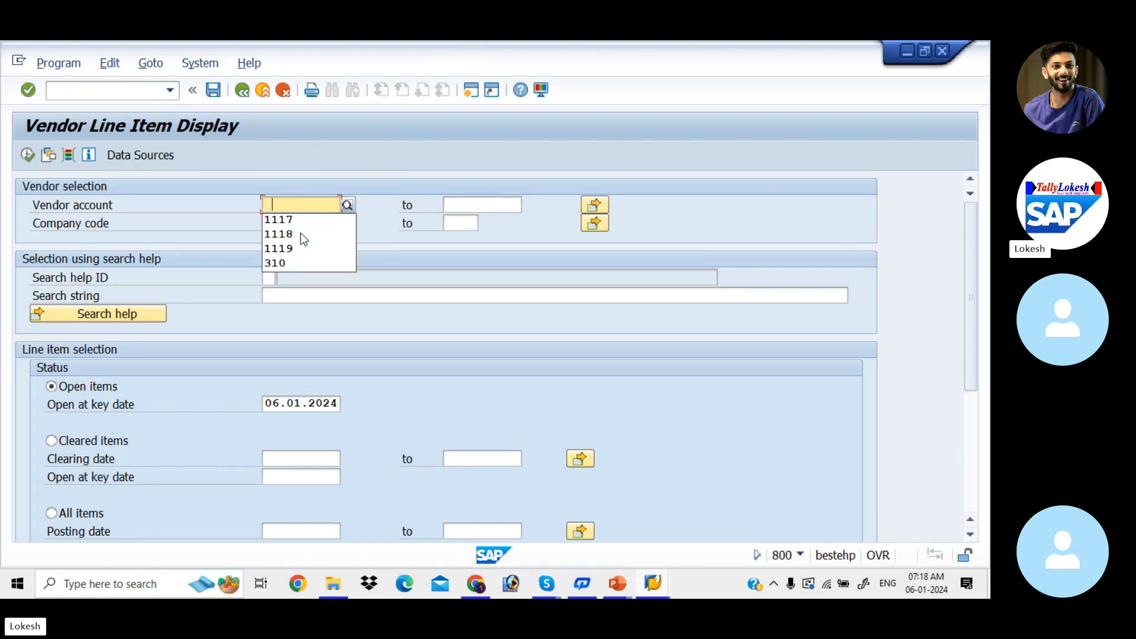
{"action": "key", "text": "Down"}
{"action": "key", "text": "Tab"}
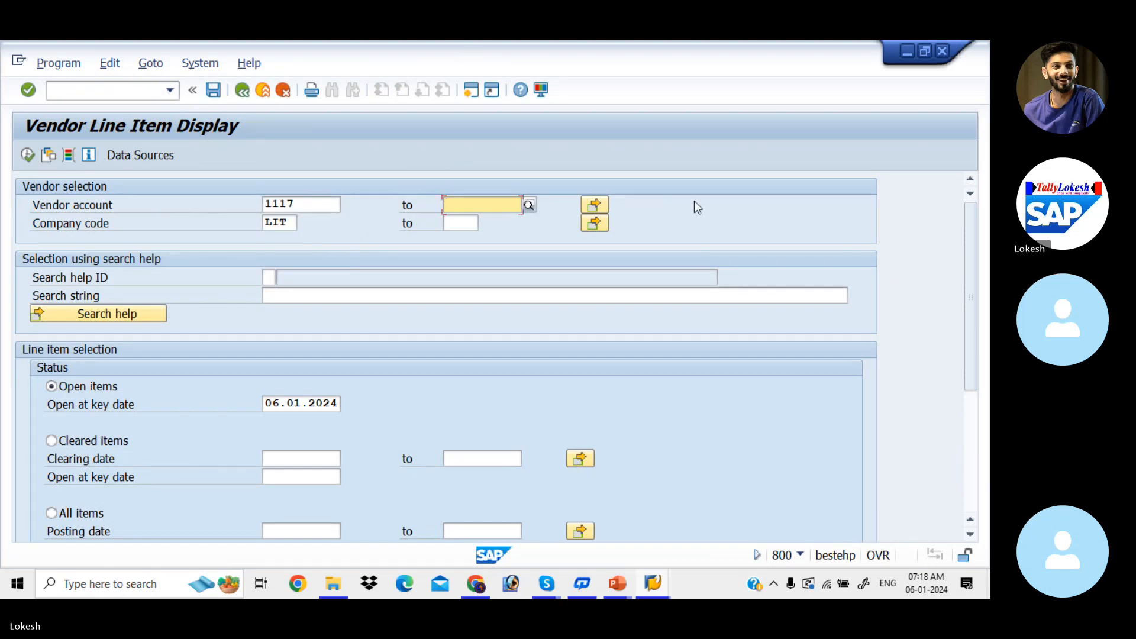
{"action": "left_click_drag", "start_coordinate": [971, 270], "coordinate": [971, 401]}
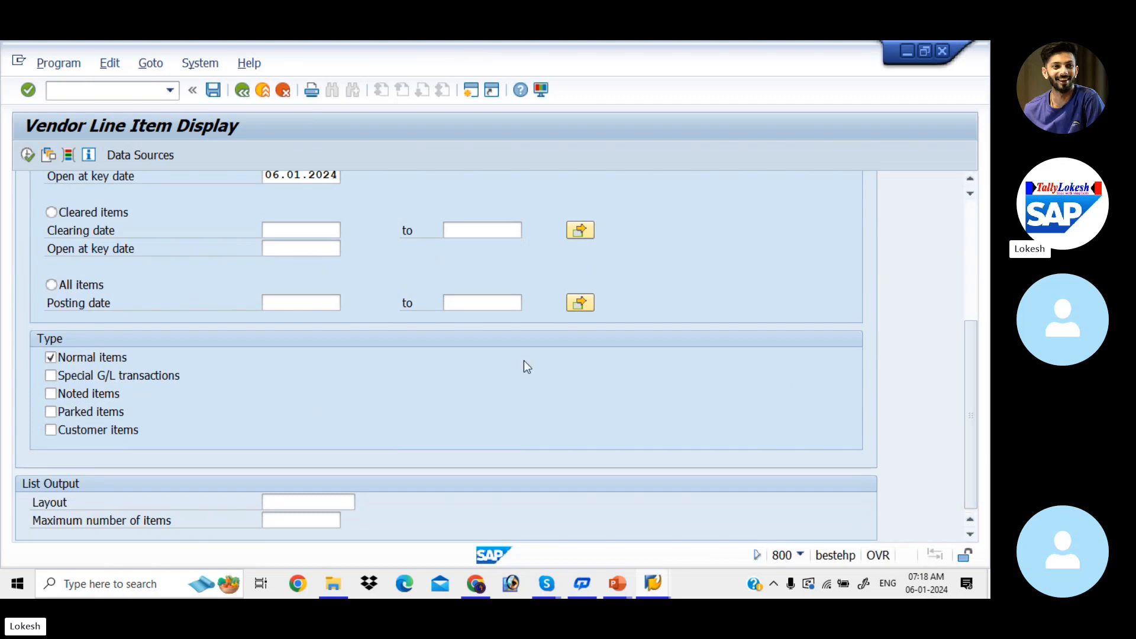
{"action": "left_click", "coordinate": [50, 417]}
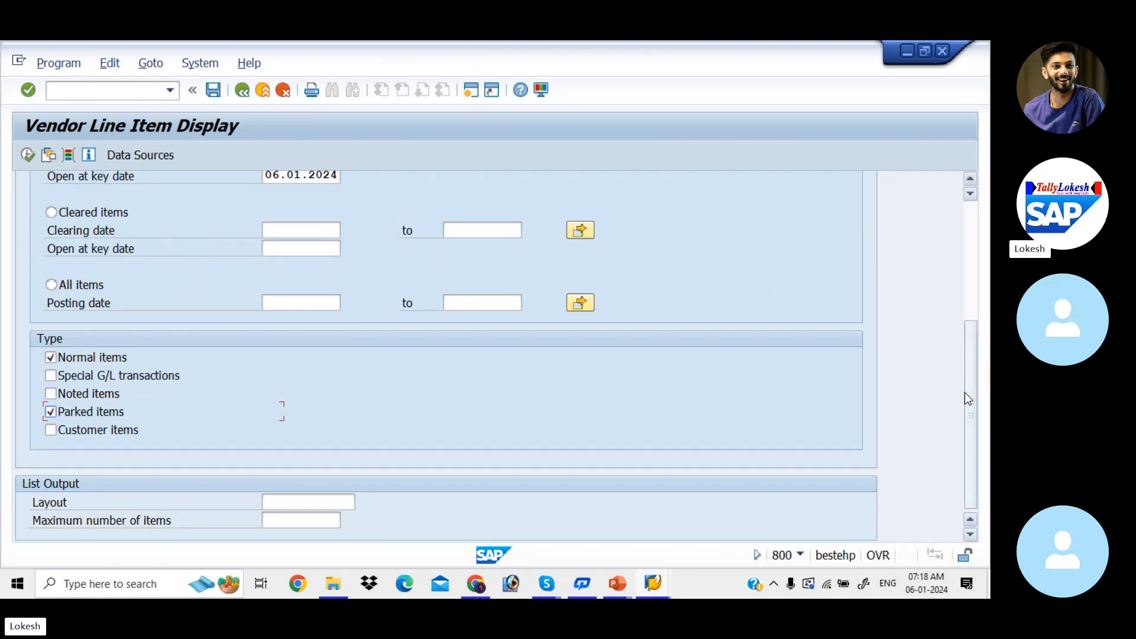
{"action": "left_click_drag", "start_coordinate": [969, 405], "coordinate": [971, 201]}
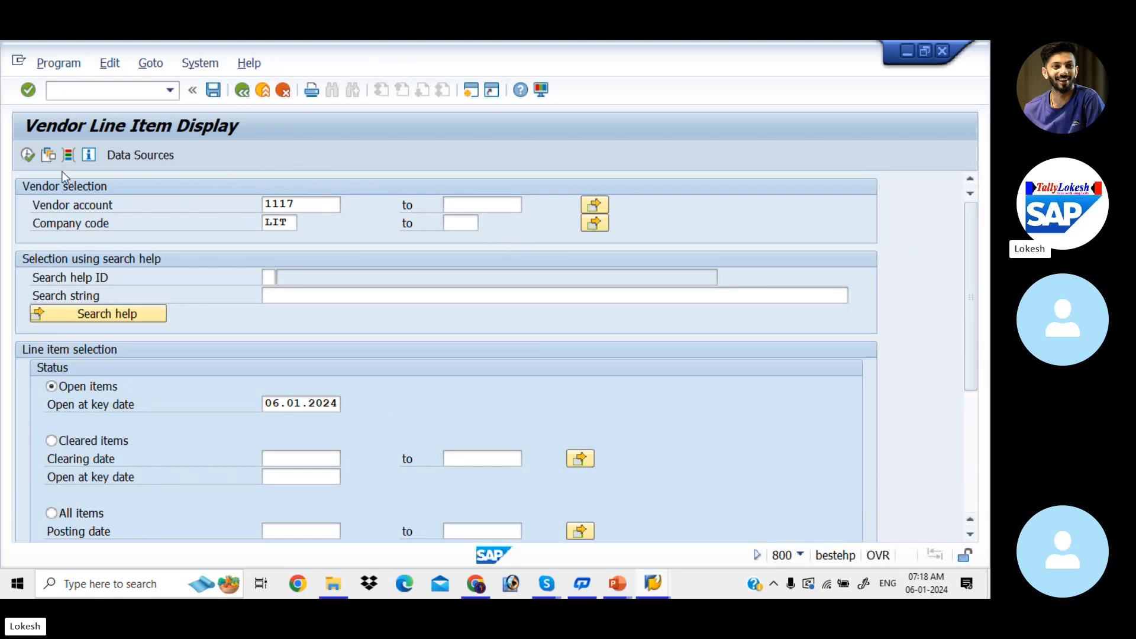
{"action": "left_click", "coordinate": [27, 155]}
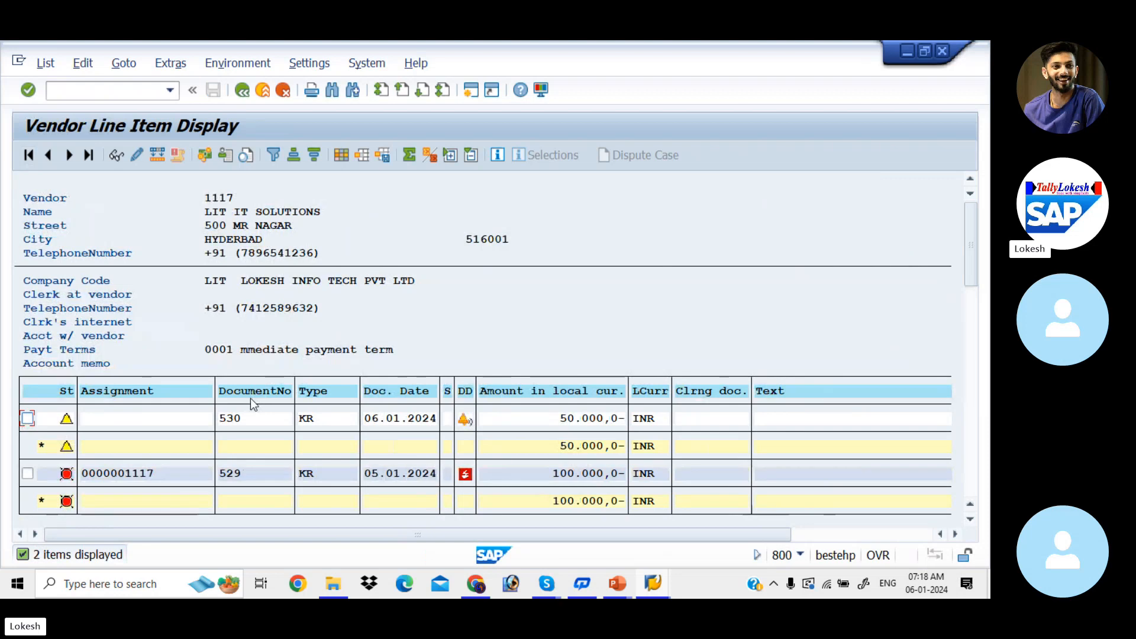
{"action": "mouse_move", "coordinate": [70, 423]}
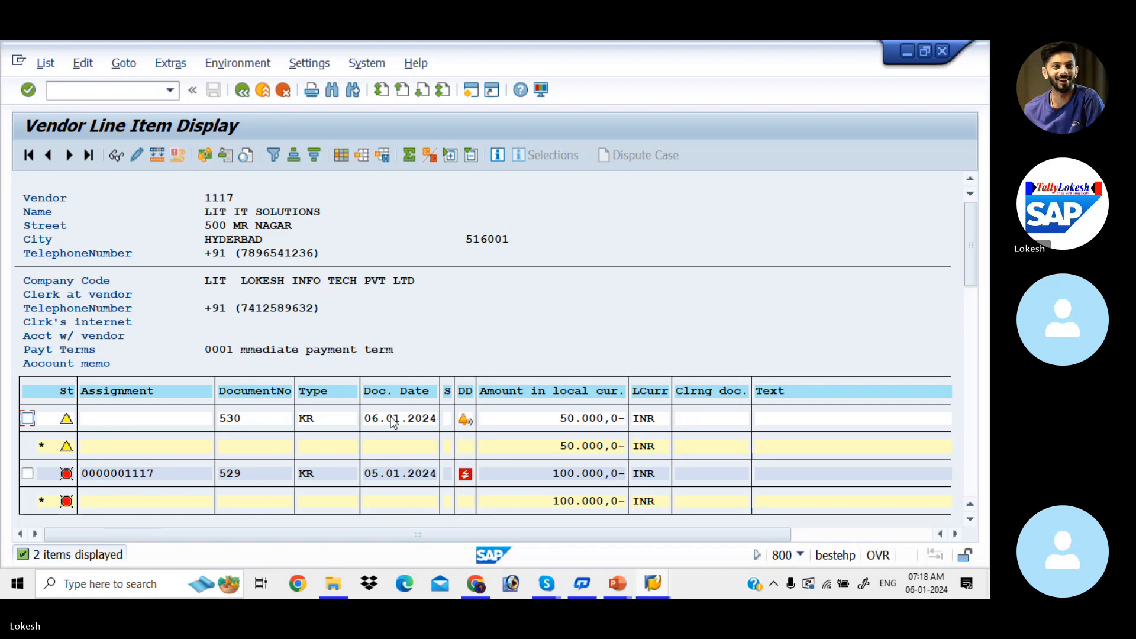
{"action": "mouse_move", "coordinate": [465, 417]}
Check the transaction code on the PowerPoint slide, and open FBV0 in the SAP session showing the Log Display.
{"action": "key", "text": "alt+Tab"}
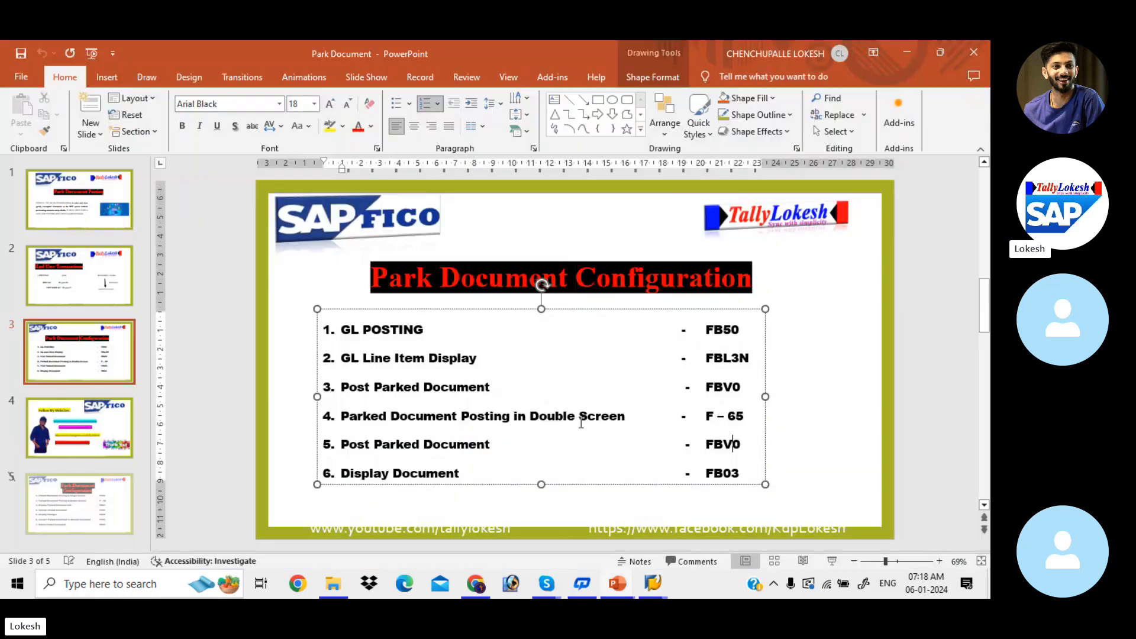
{"action": "key", "text": "alt+Tab"}
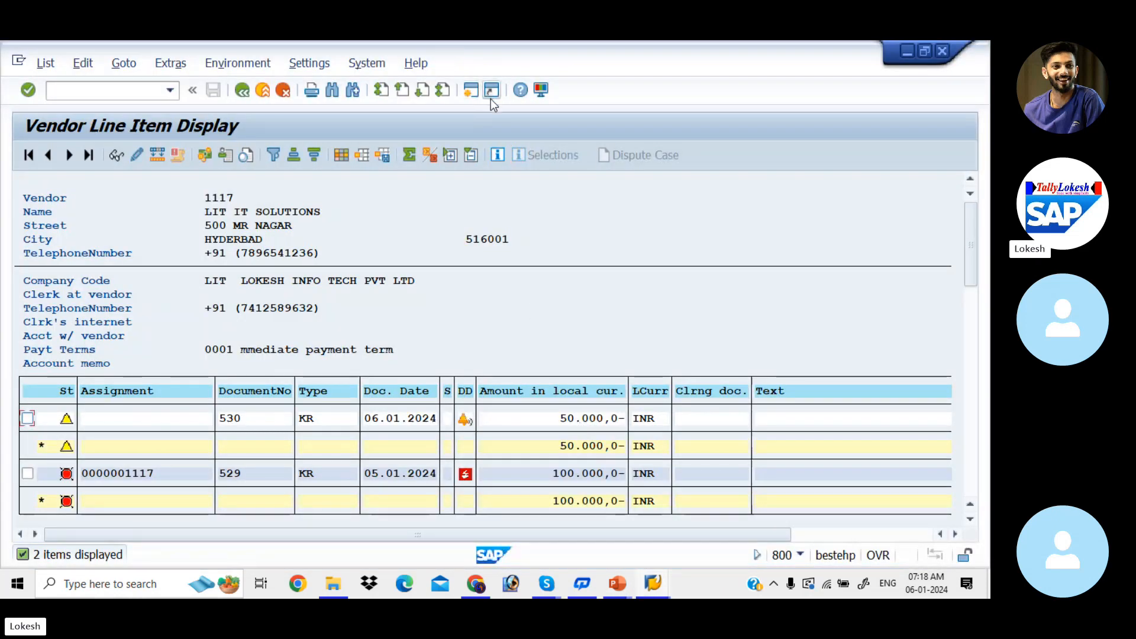
{"action": "key", "text": "alt+Tab"}
{"action": "key", "text": "Tab"}
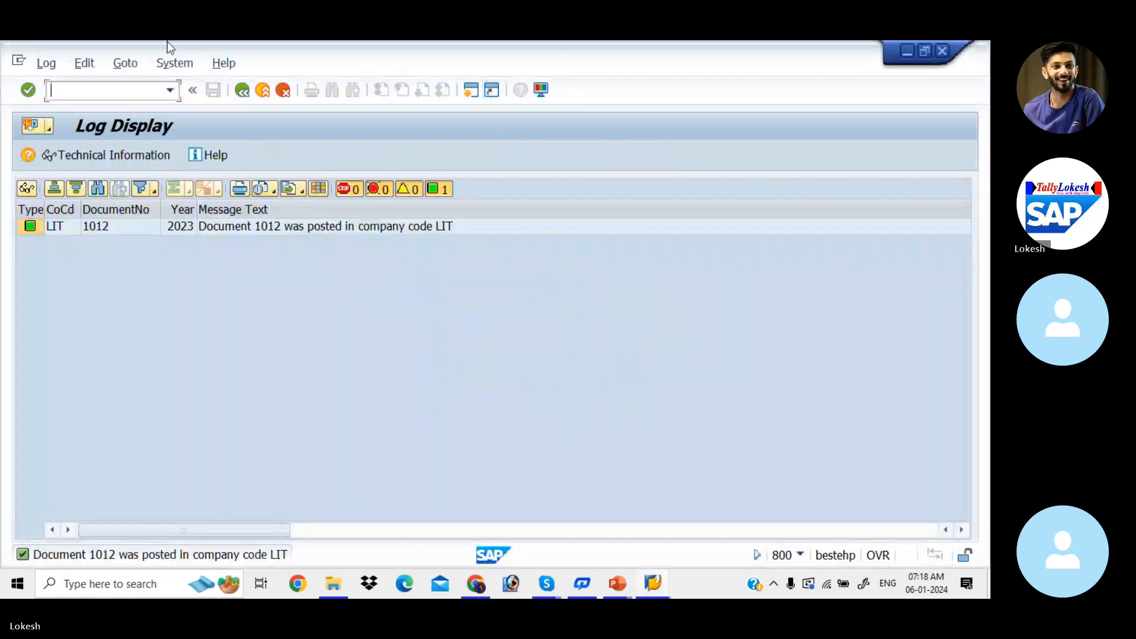
{"action": "type", "text": "/N"}
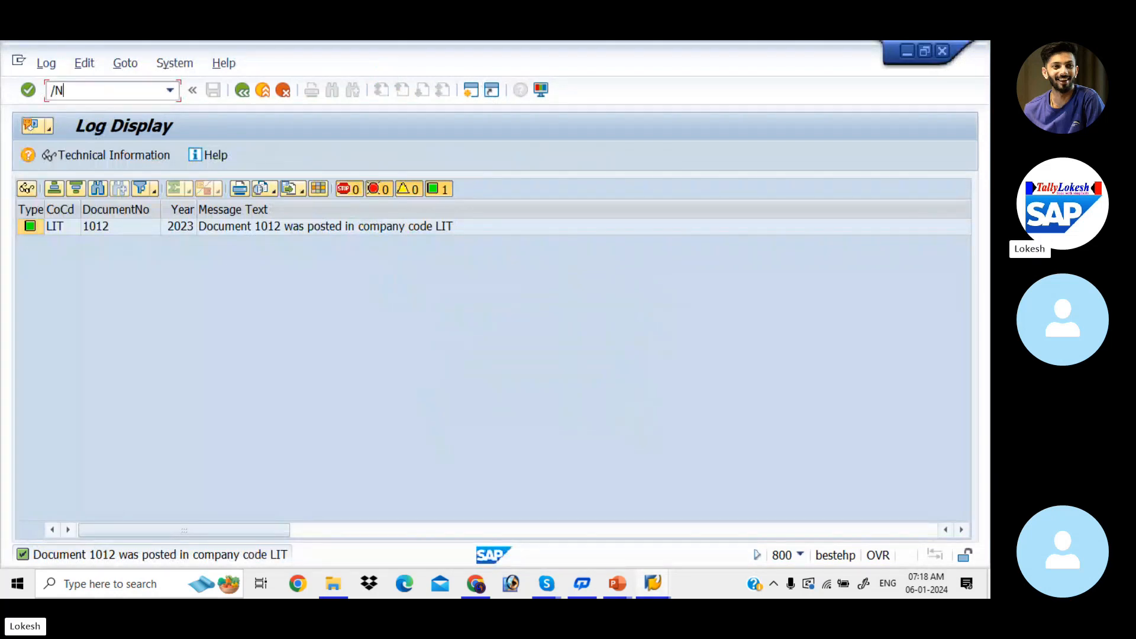
{"action": "type", "text": "FBV0"}
{"action": "key", "text": "Return"}
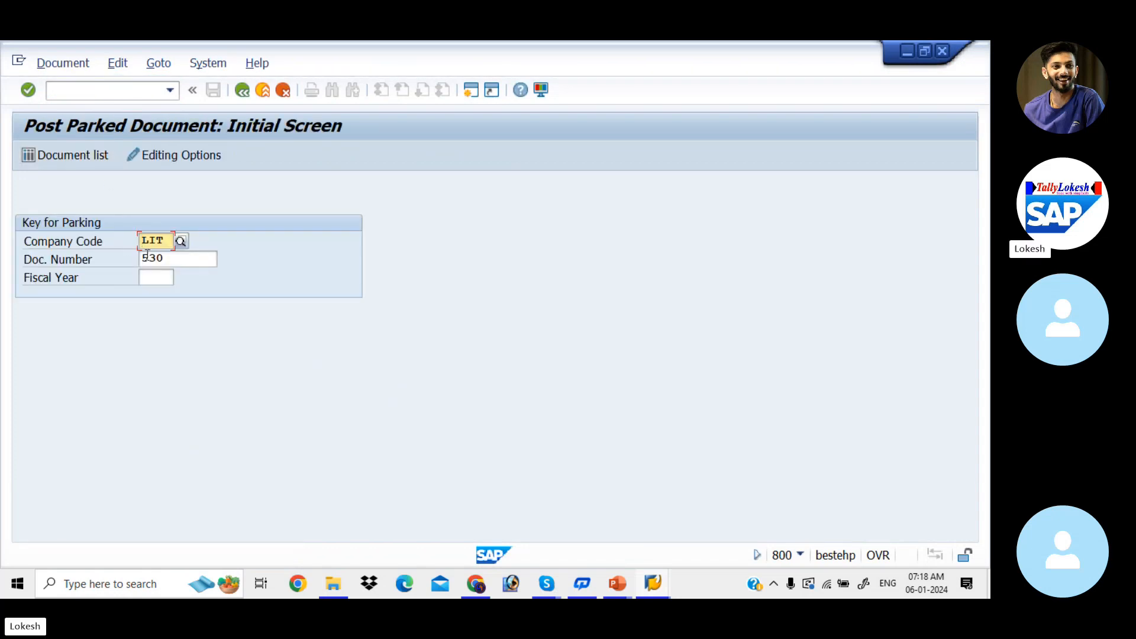
Generate the list of parked documents for company code LIT and open document 530 for editing.
{"action": "left_click", "coordinate": [78, 157]}
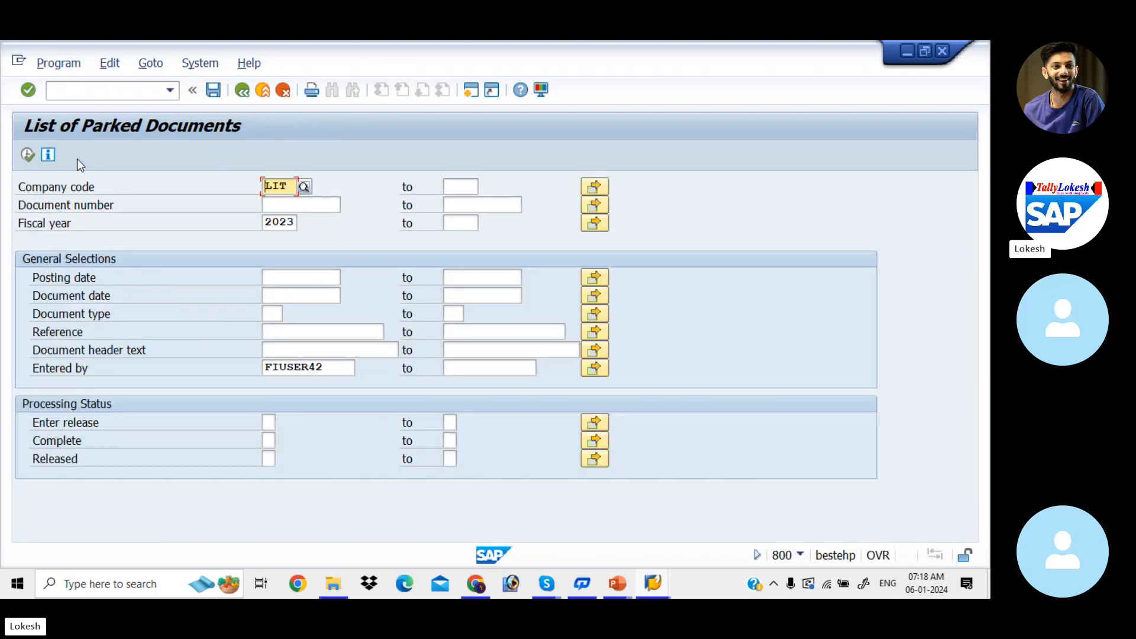
{"action": "left_click", "coordinate": [28, 159]}
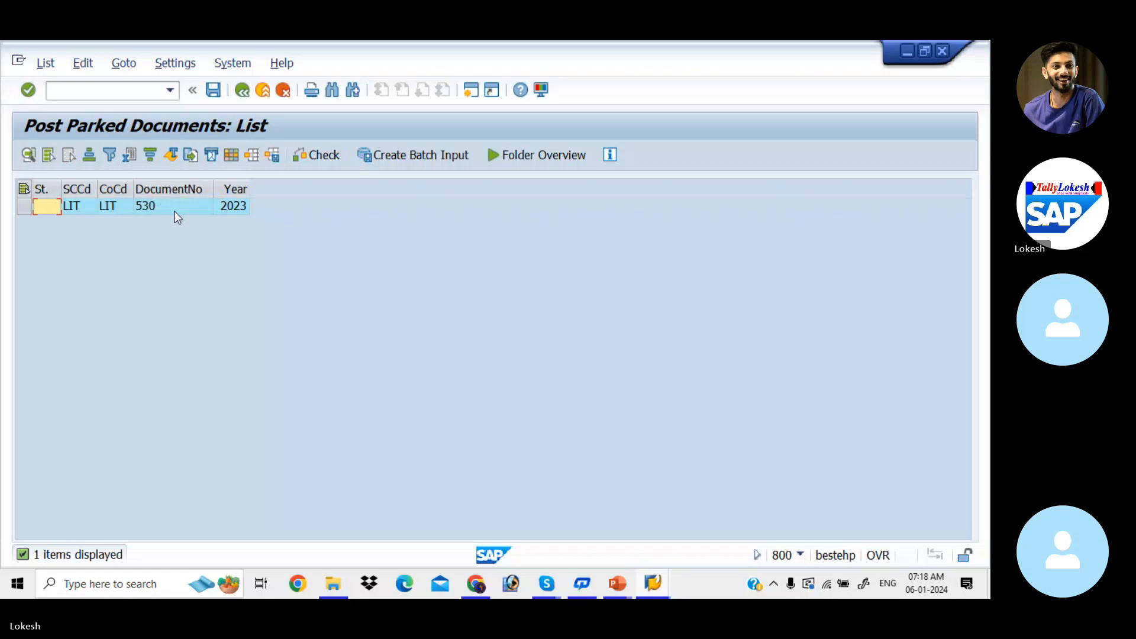
{"action": "left_click", "coordinate": [175, 212]}
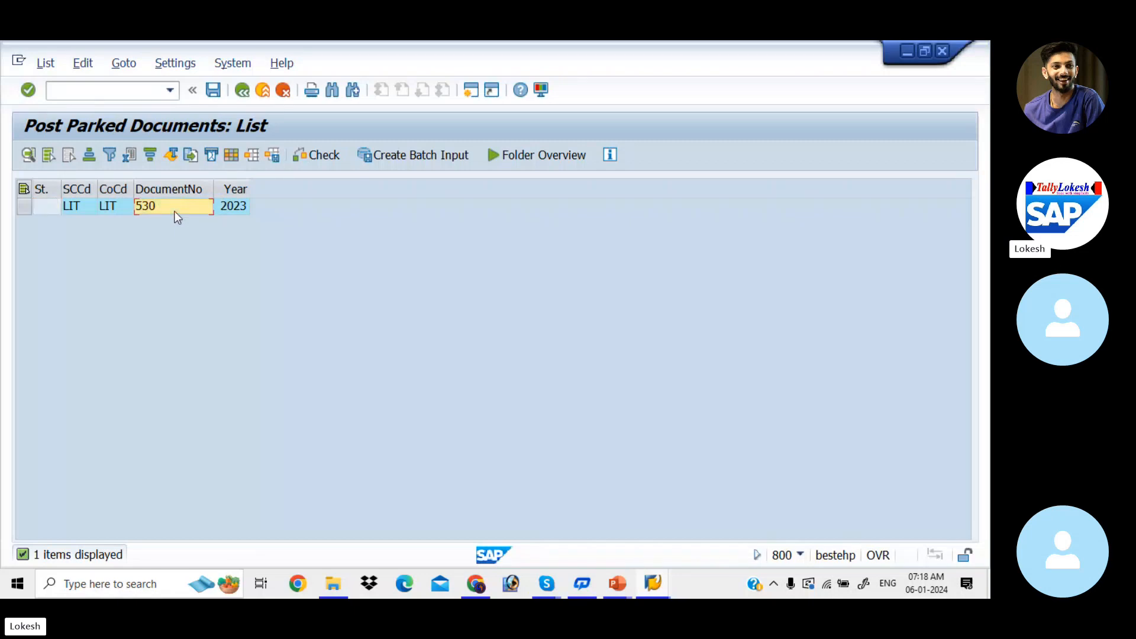
{"action": "double_click", "coordinate": [175, 211]}
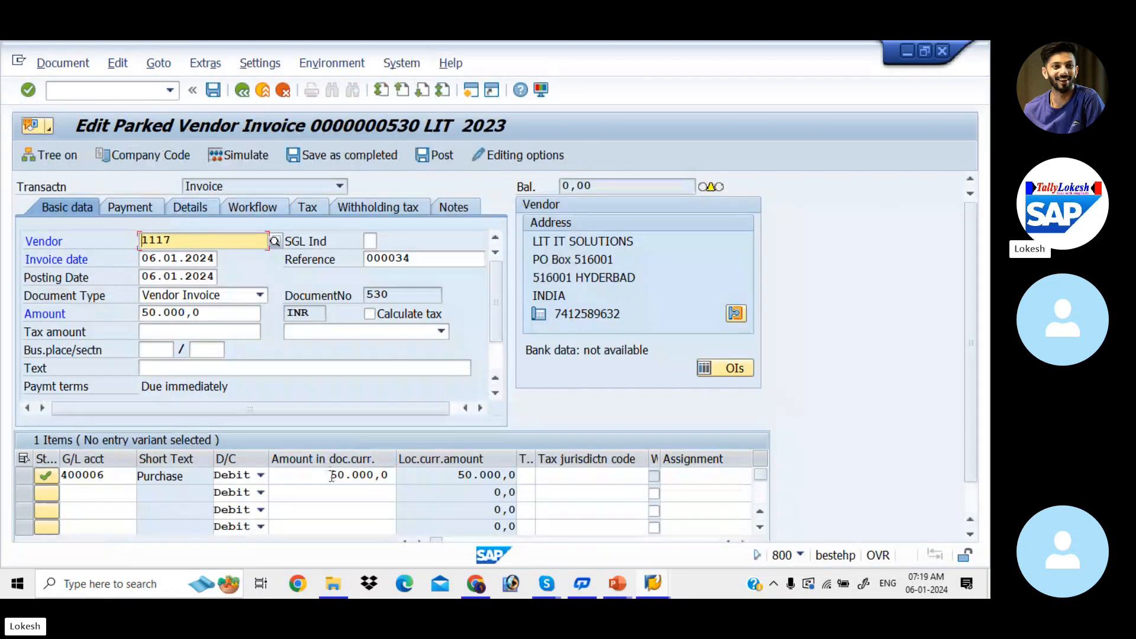
Set both the purchase line item's debit amount and the vendor invoice amount to 100000.
{"action": "left_click", "coordinate": [332, 476]}
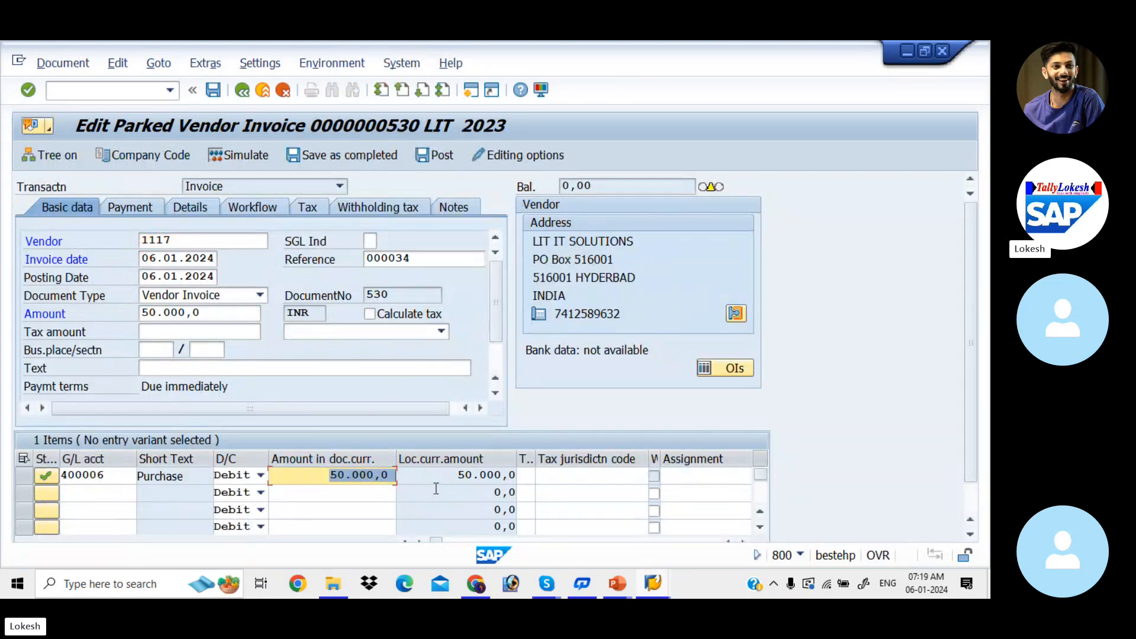
{"action": "type", "text": "100000"}
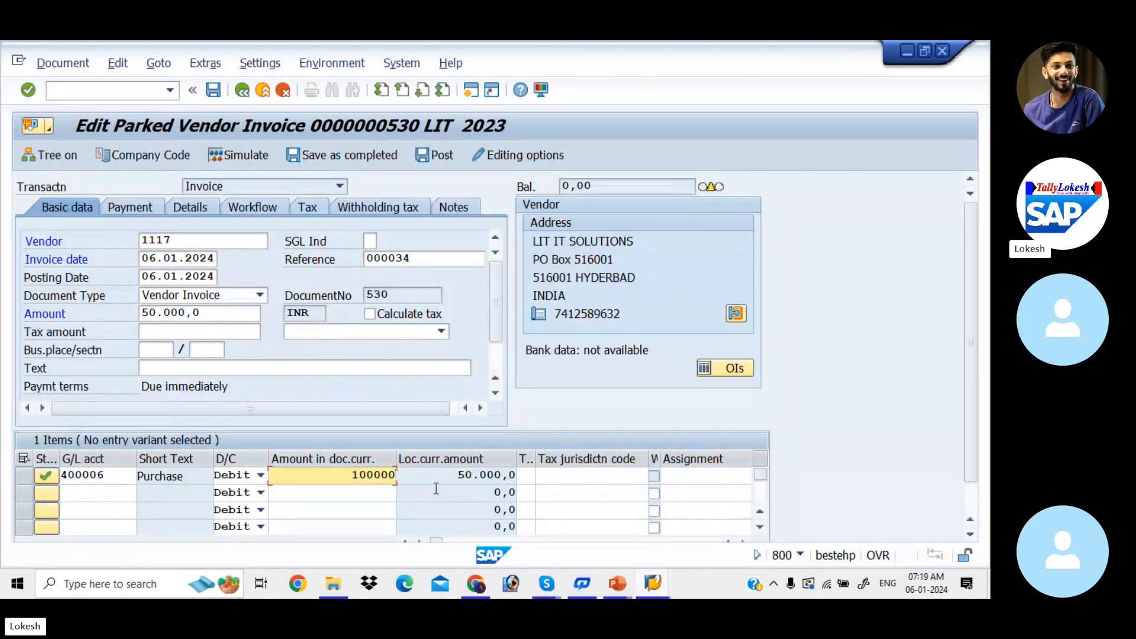
{"action": "key", "text": "Tab"}
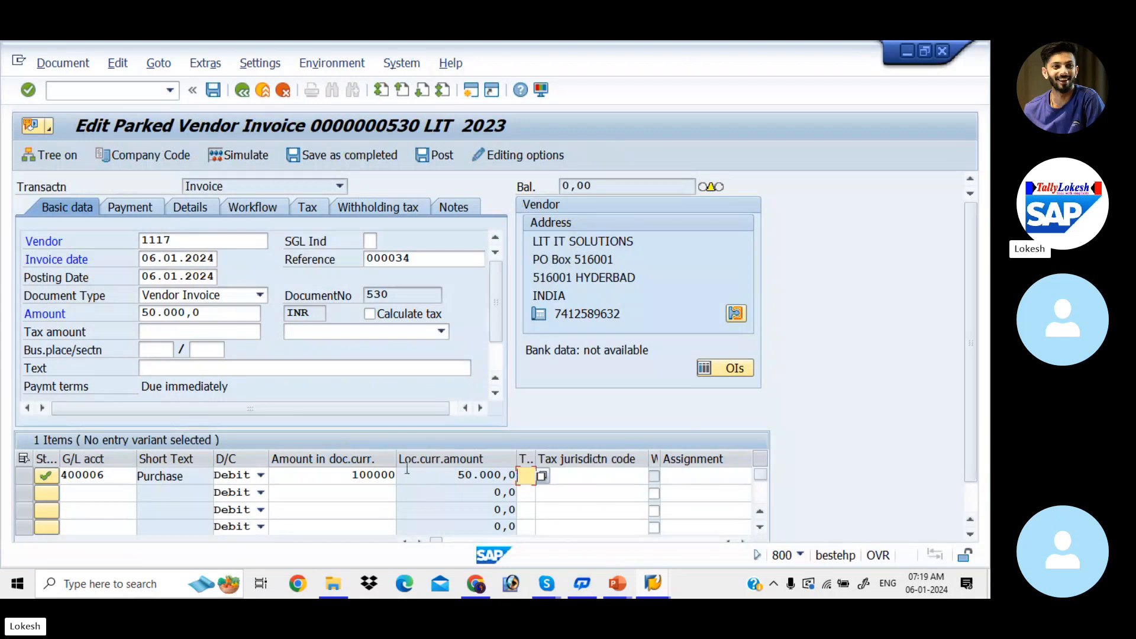
{"action": "left_click", "coordinate": [202, 313]}
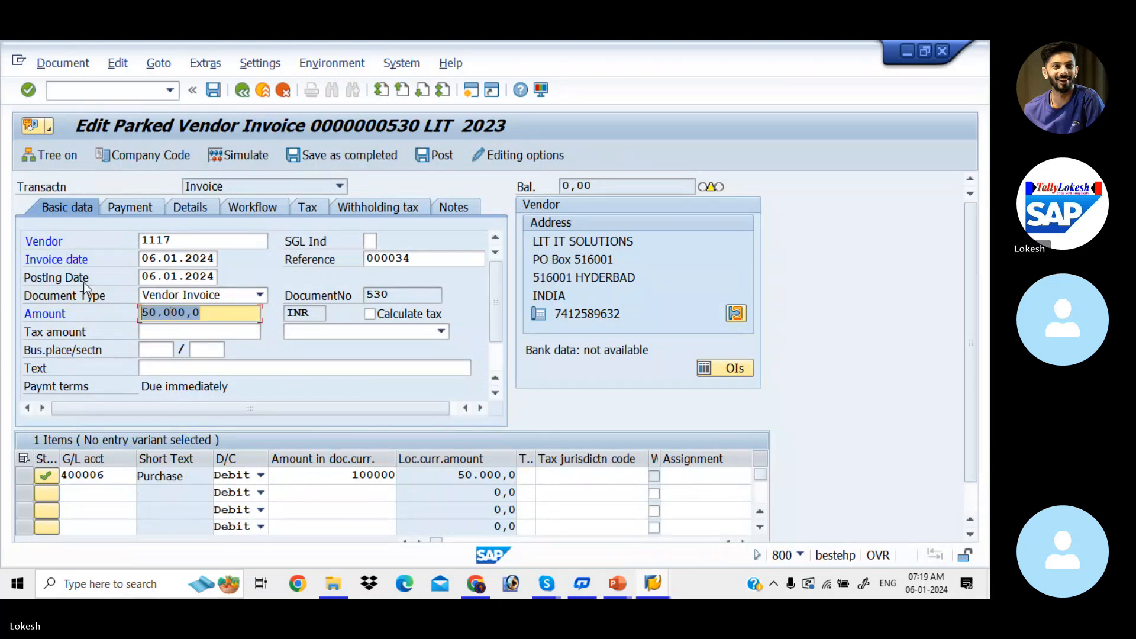
{"action": "type", "text": "100"}
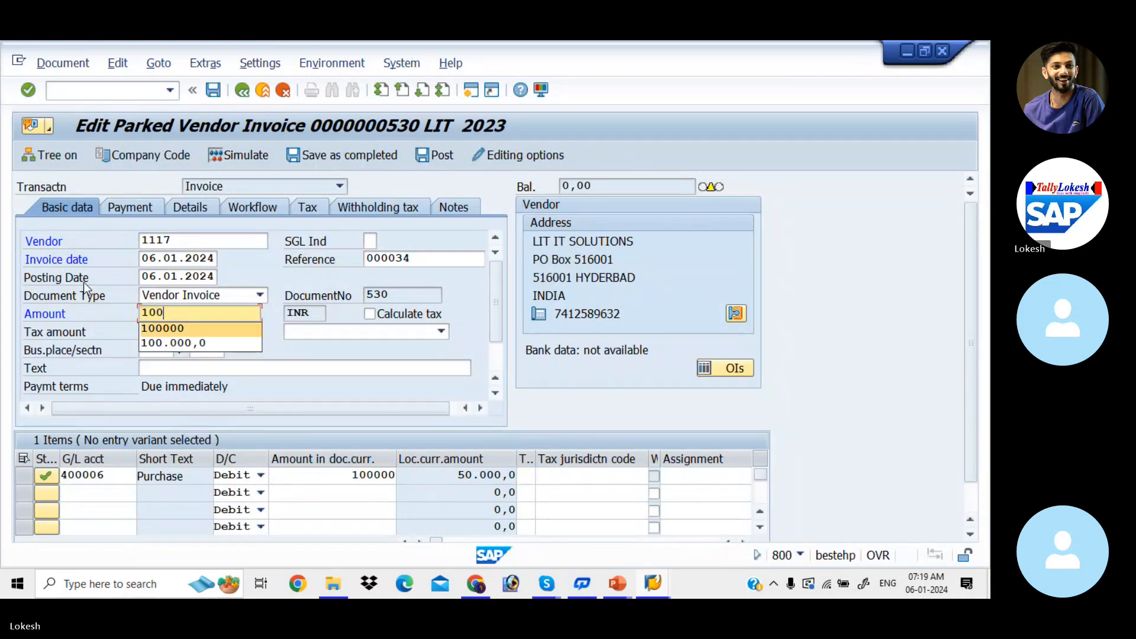
{"action": "key", "text": "Tab"}
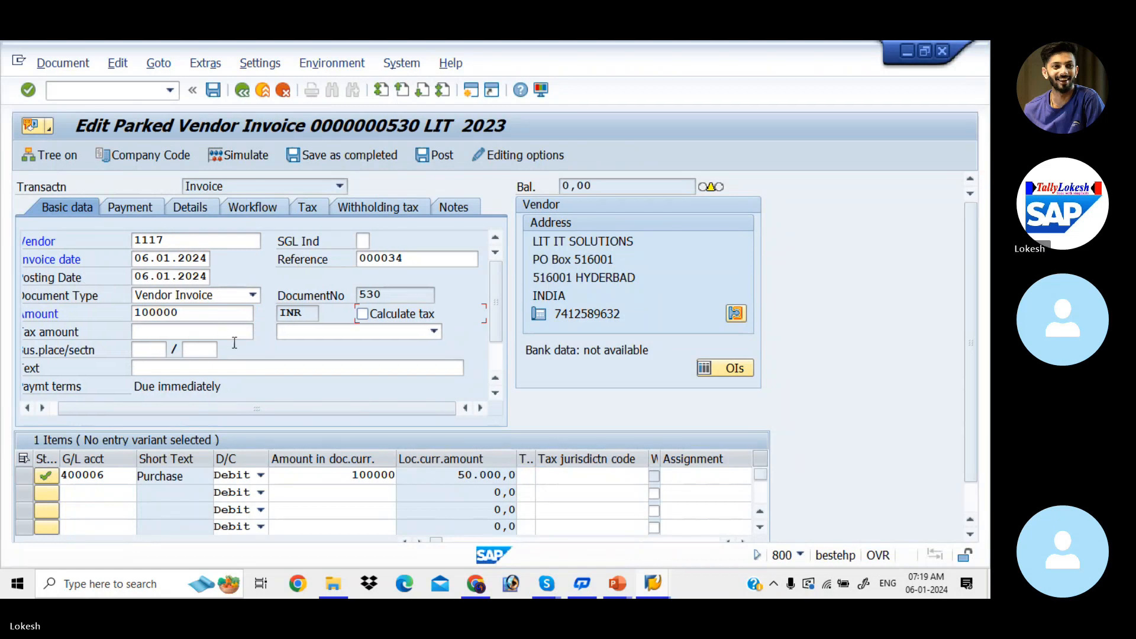
Simulate the edited vendor invoice 530 and post it from the document overview.
{"action": "key", "text": "Return"}
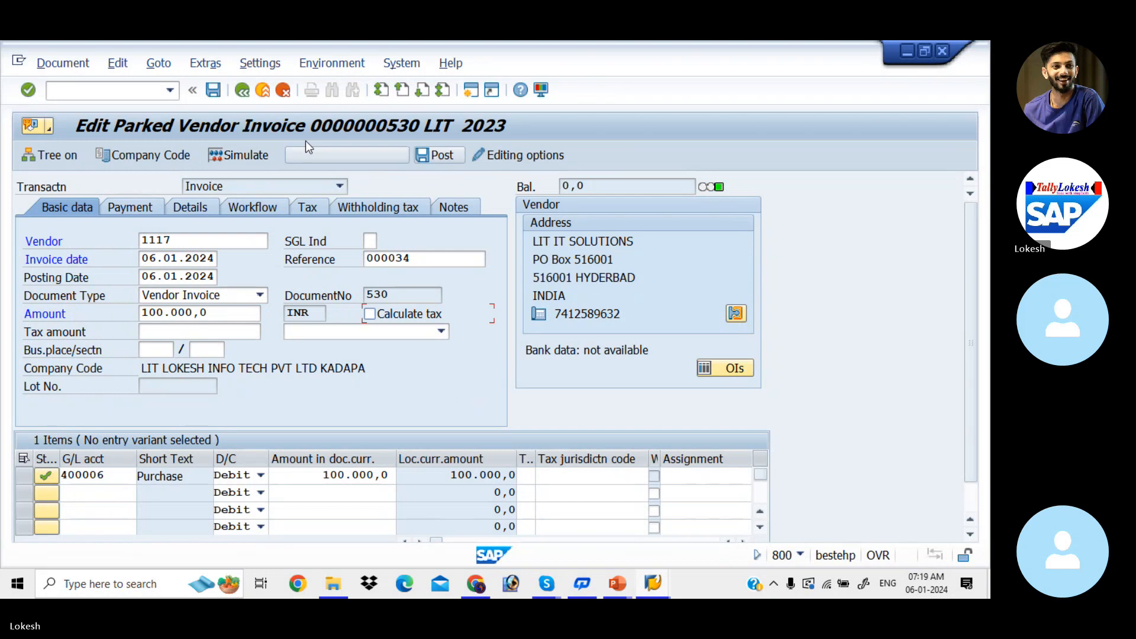
{"action": "left_click", "coordinate": [253, 155]}
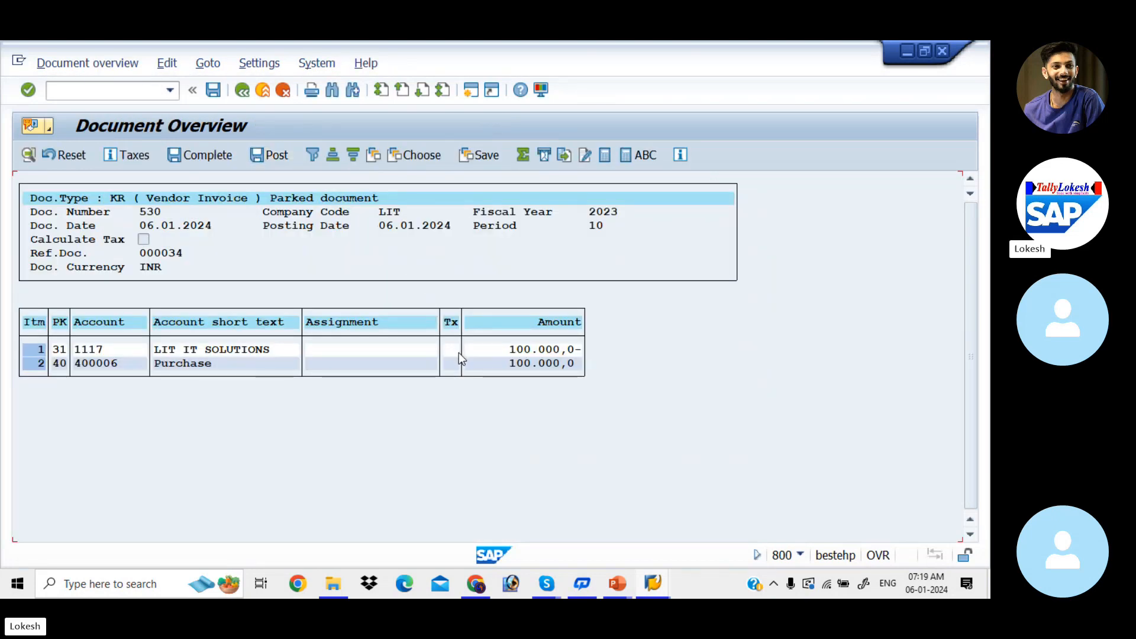
{"action": "left_click", "coordinate": [275, 155]}
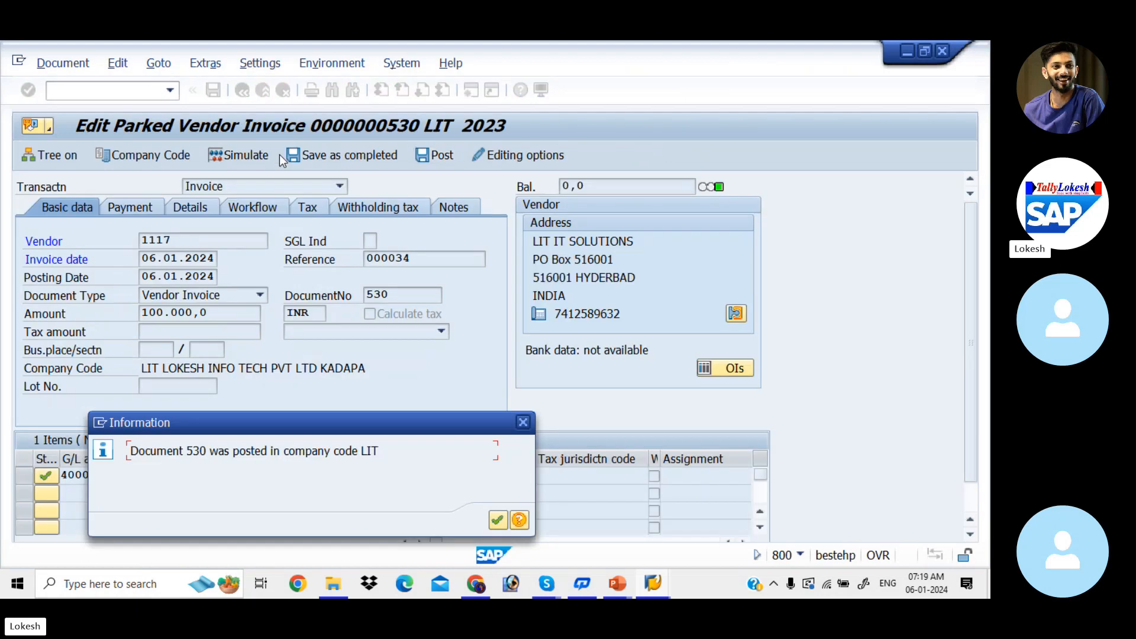
{"action": "left_click", "coordinate": [494, 526]}
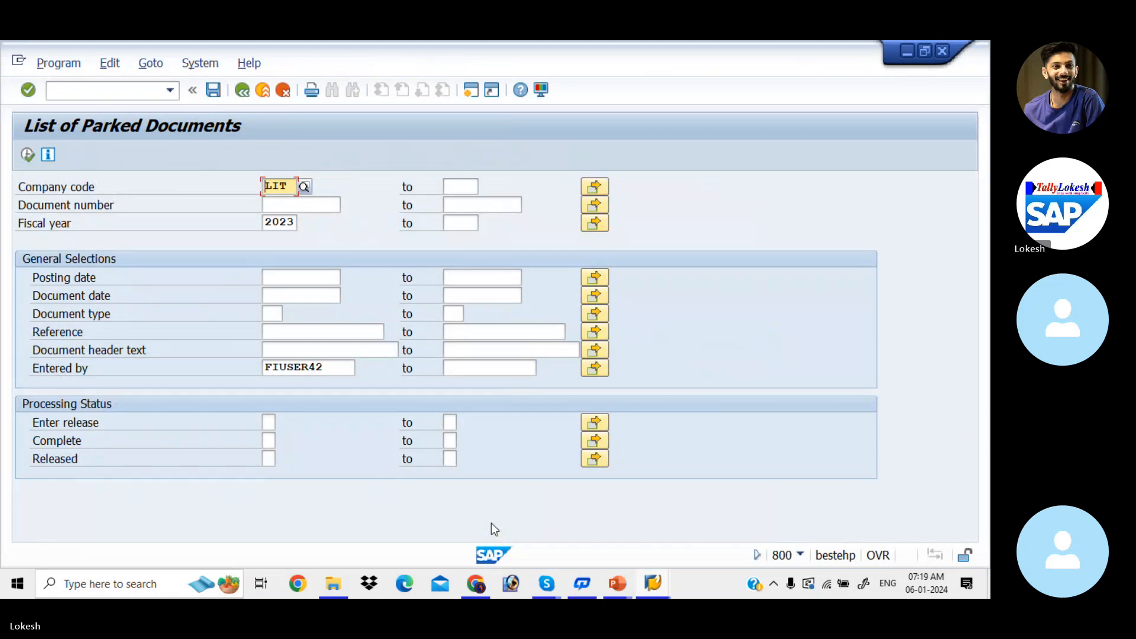
Switch to the Vendor Line Item Display session and refresh the line items of vendor 1117.
{"action": "key", "text": "alt+Tab"}
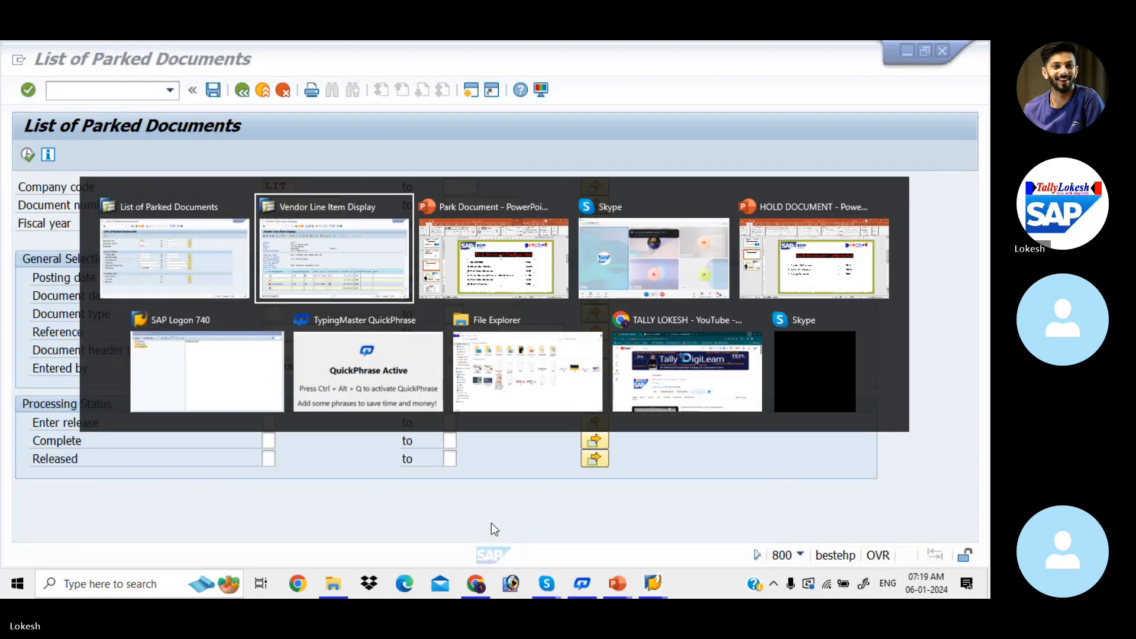
{"action": "left_click", "coordinate": [47, 63]}
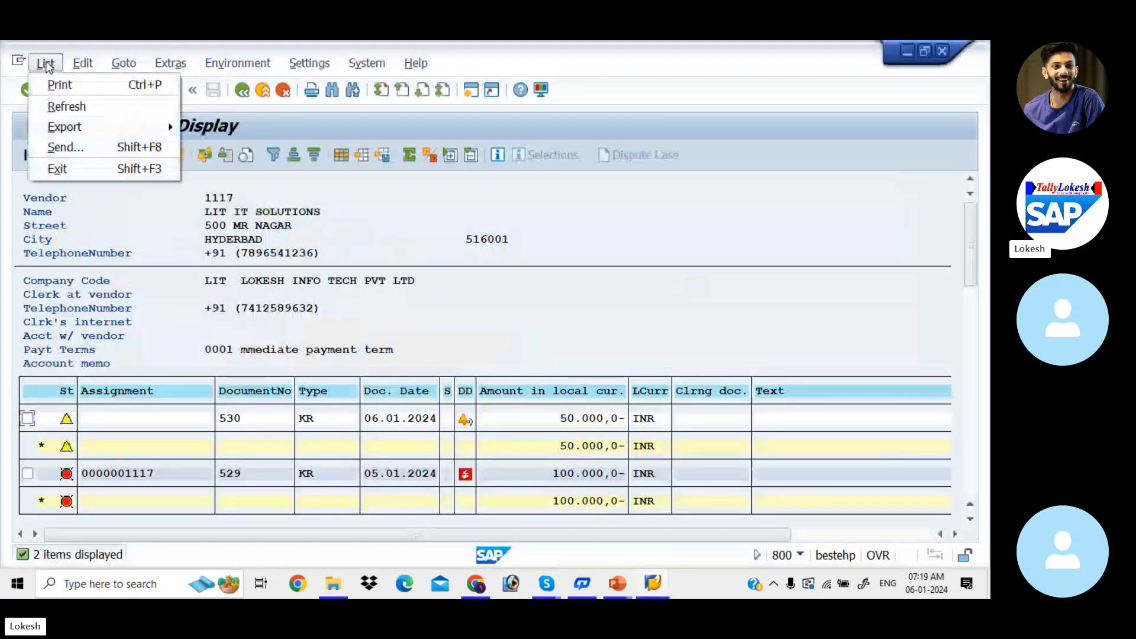
{"action": "left_click", "coordinate": [72, 107]}
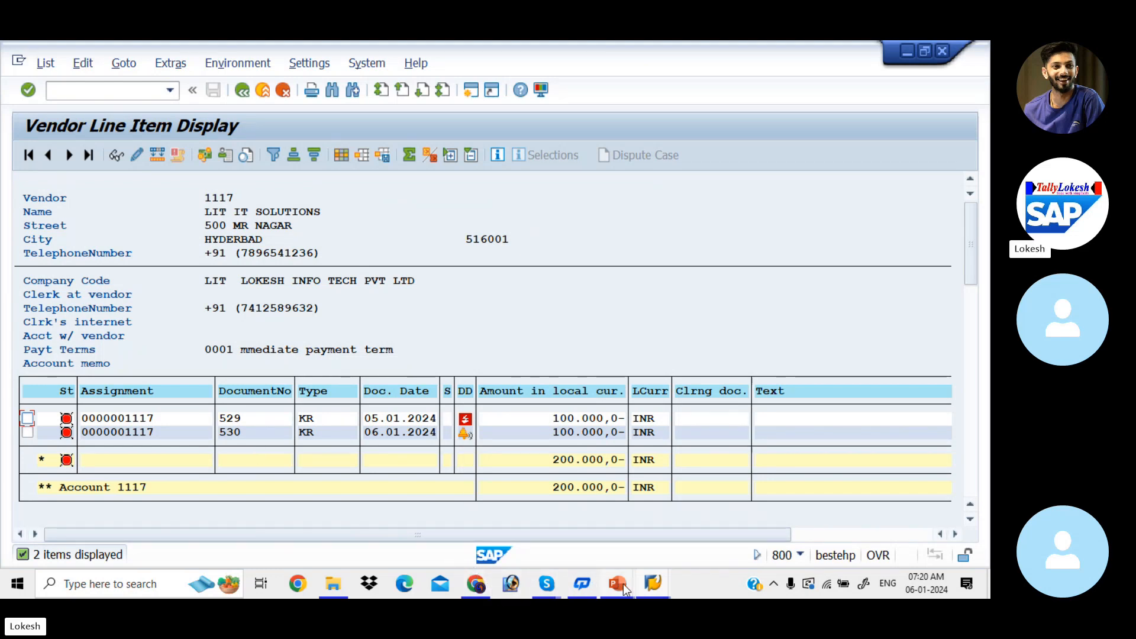
Switch to the HOLD DOCUMENT presentation in PowerPoint, start its slide show and show the slide defining hold documents.
{"action": "mouse_move", "coordinate": [623, 584]}
{"action": "left_click", "coordinate": [706, 523]}
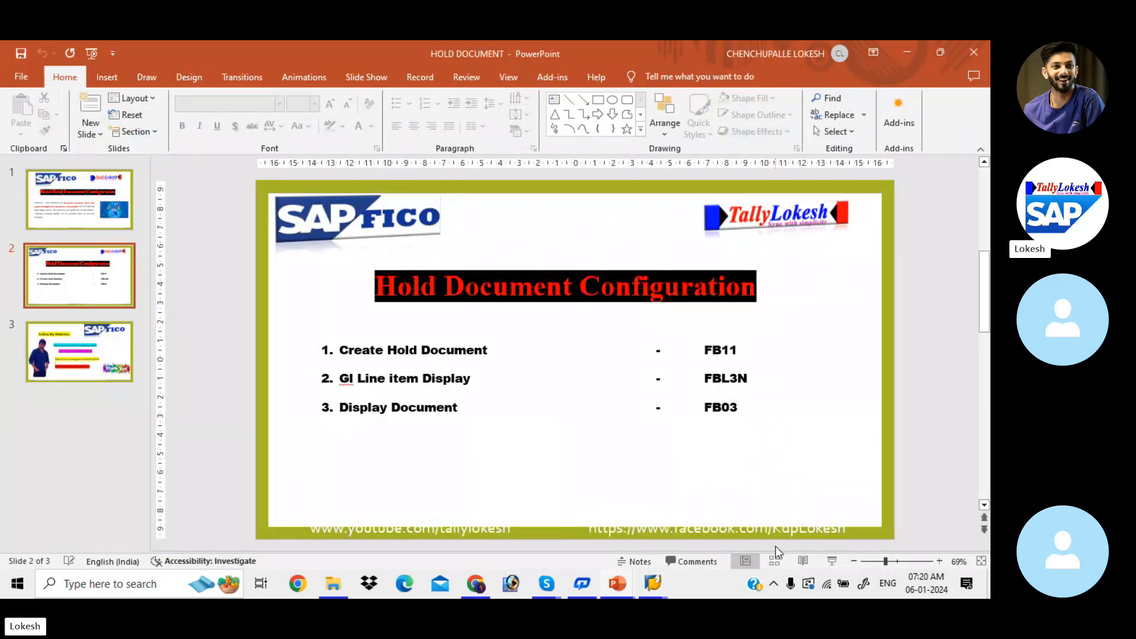
{"action": "left_click", "coordinate": [831, 561]}
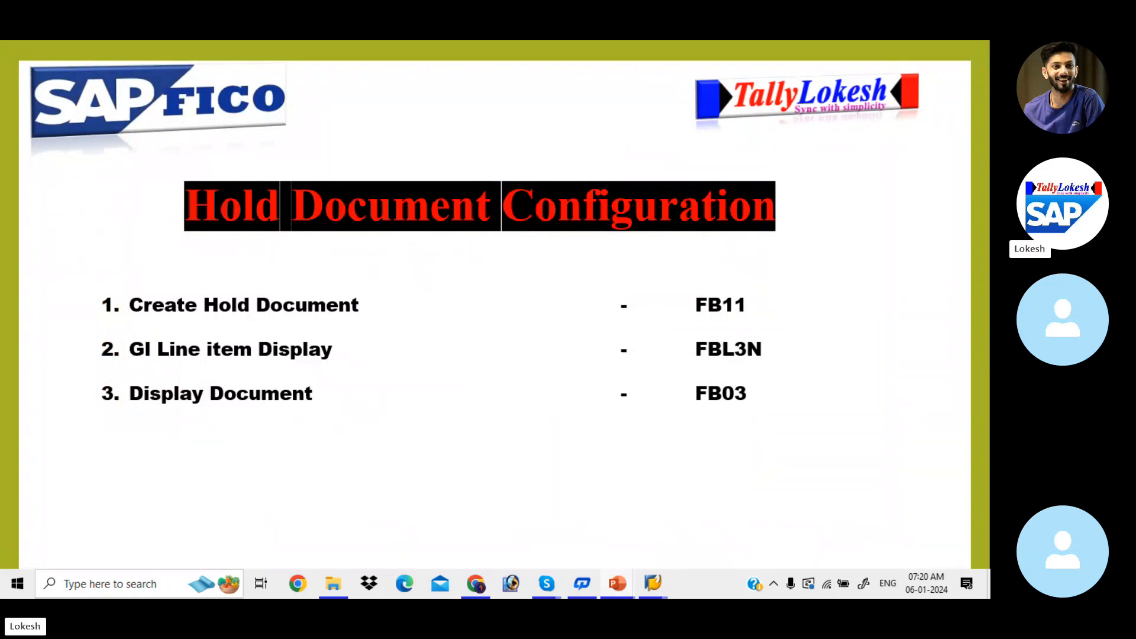
{"action": "key", "text": "Right"}
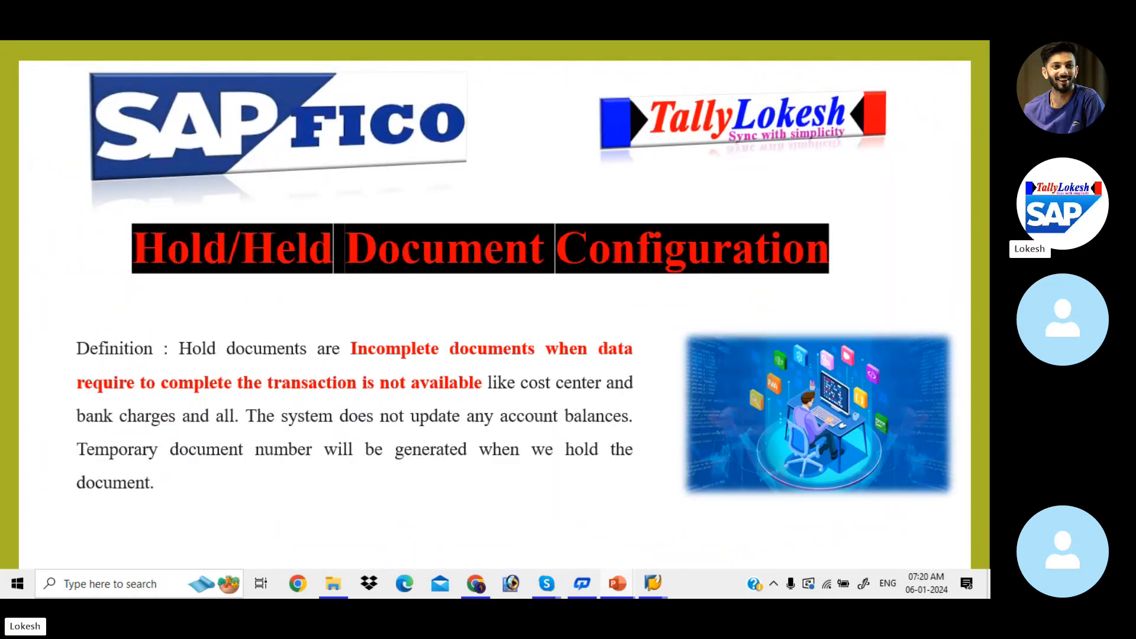
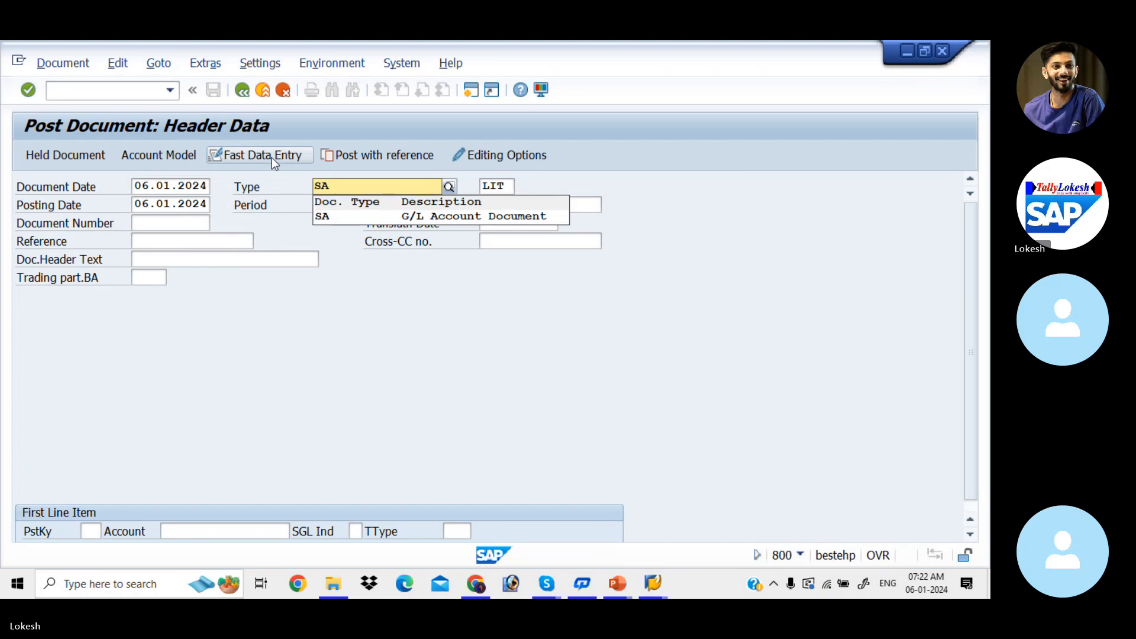
Fill in the document header with type SA, reference 15 and header text RENT A/C.
{"action": "key", "text": "Down"}
{"action": "key", "text": "Return"}
{"action": "key", "text": "Tab"}
{"action": "key", "text": "Tab"}
{"action": "key", "text": "Tab"}
{"action": "key", "text": "Tab"}
{"action": "key", "text": "Tab"}
{"action": "key", "text": "Tab"}
{"action": "key", "text": "Tab"}
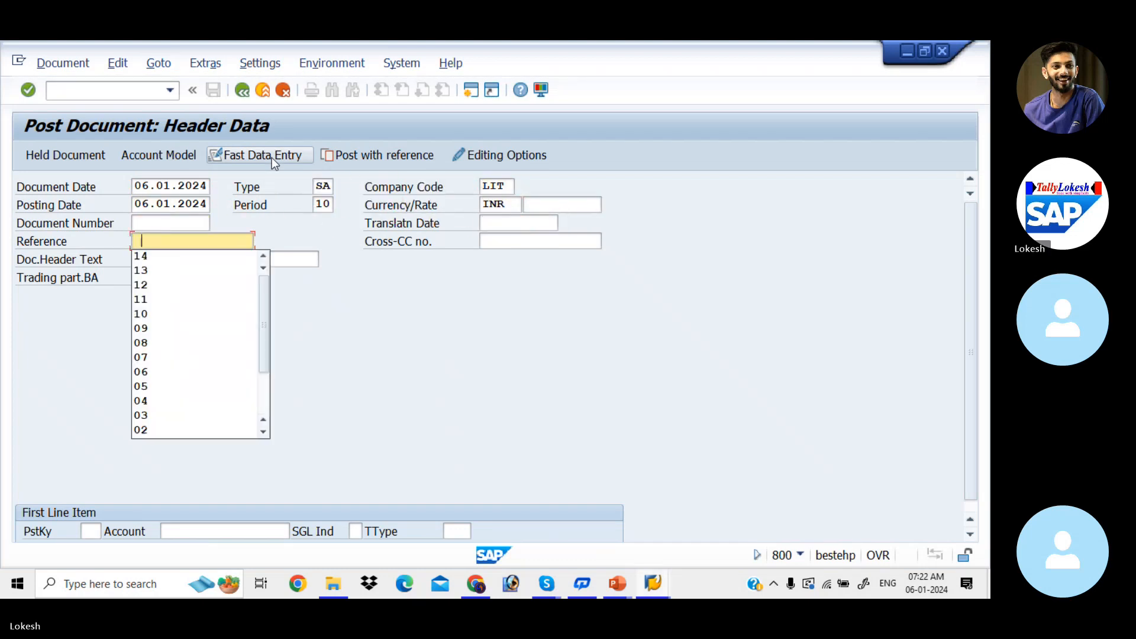
{"action": "type", "text": "15"}
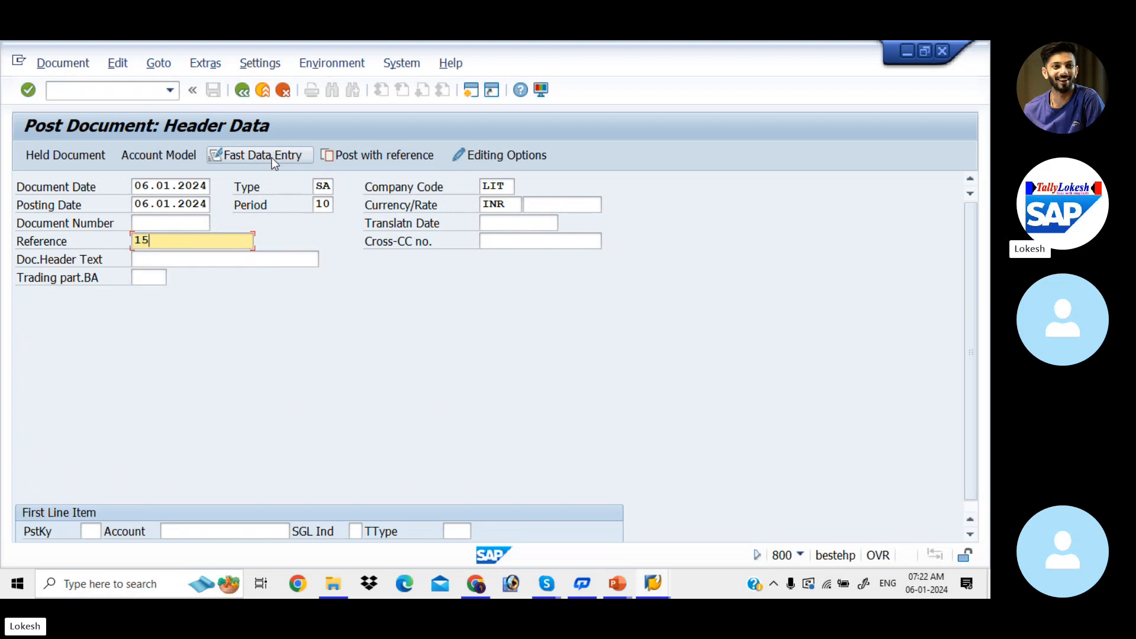
{"action": "key", "text": "Tab"}
{"action": "key", "text": "Tab"}
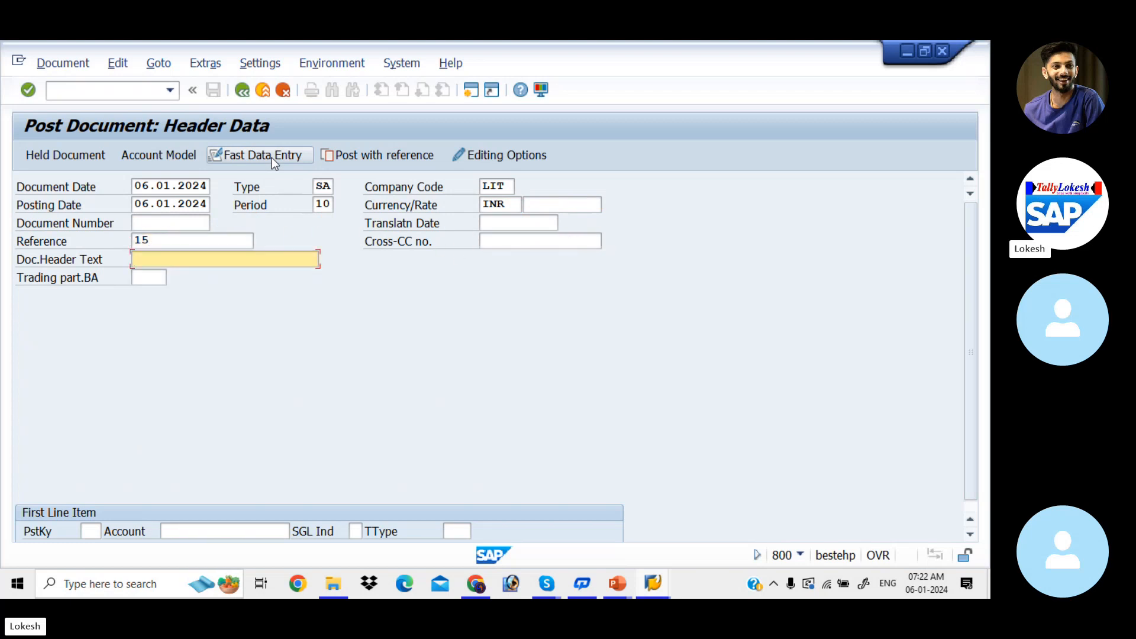
{"action": "key", "text": "Down"}
{"action": "key", "text": "Tab"}
{"action": "key", "text": "Tab"}
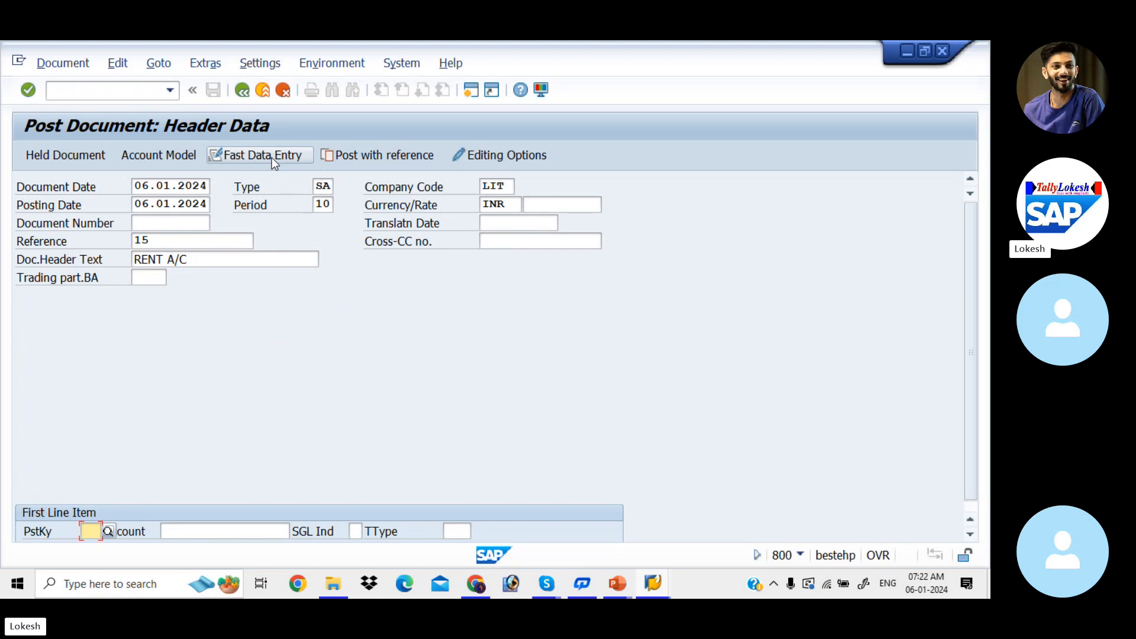
Enter posting key 40 and G/L account 400001 for the first line item and open its details.
{"action": "key", "text": "Down"}
{"action": "key", "text": "Tab"}
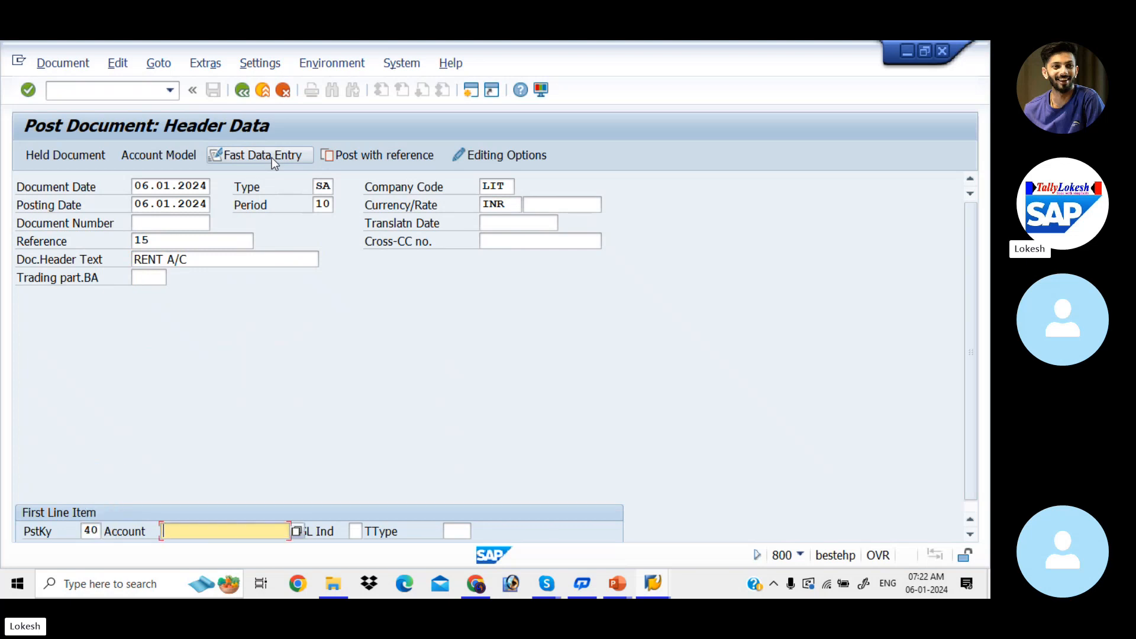
{"action": "key", "text": "Down"}
{"action": "key", "text": "Down"}
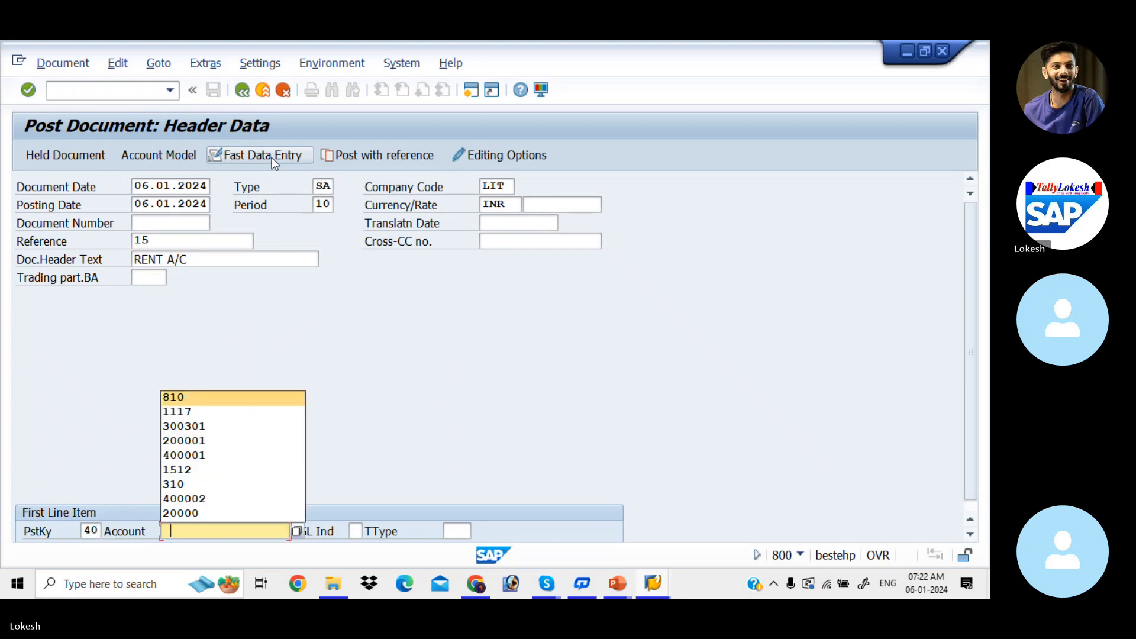
{"action": "key", "text": "Down"}
{"action": "key", "text": "Down"}
{"action": "key", "text": "Down"}
{"action": "key", "text": "Down"}
{"action": "key", "text": "Tab"}
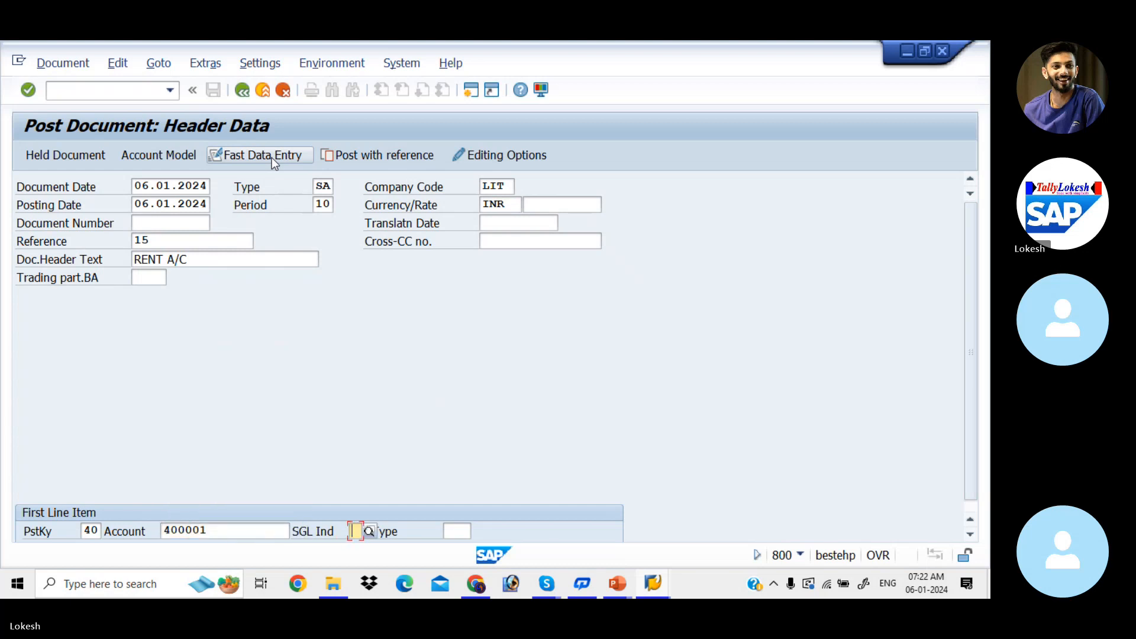
{"action": "key", "text": "Return"}
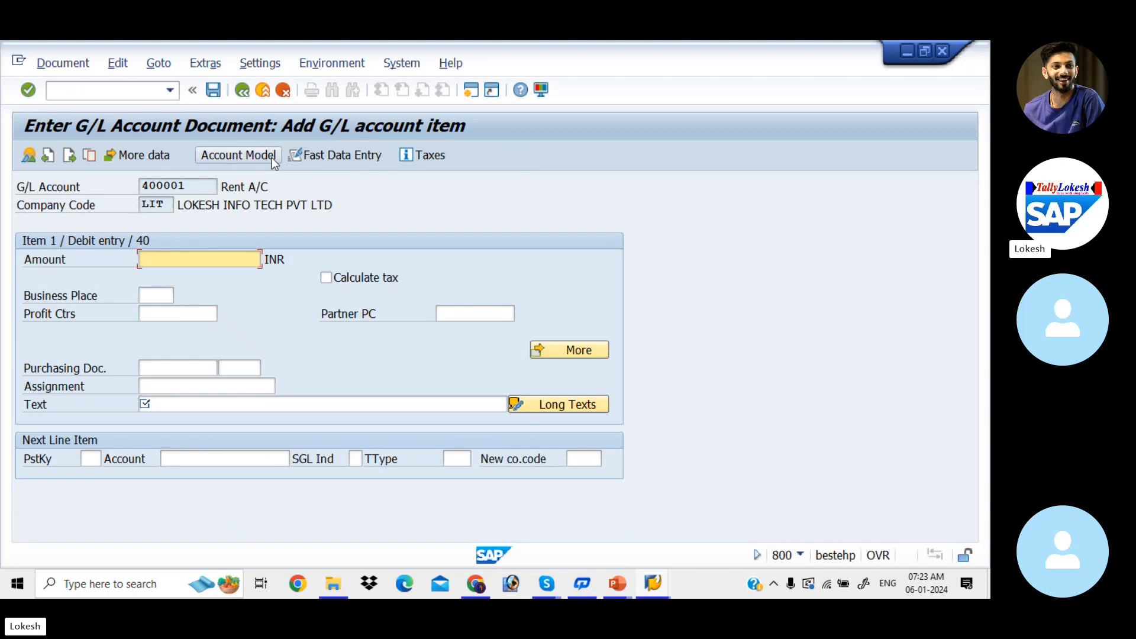
Set the Rent A/C debit item's amount to 15000 and its text to RENT A/C.
{"action": "type", "text": "15000"}
{"action": "key", "text": "Tab"}
{"action": "key", "text": "Tab"}
{"action": "key", "text": "Tab"}
{"action": "key", "text": "Tab"}
{"action": "key", "text": "Tab"}
{"action": "key", "text": "Tab"}
{"action": "key", "text": "Tab"}
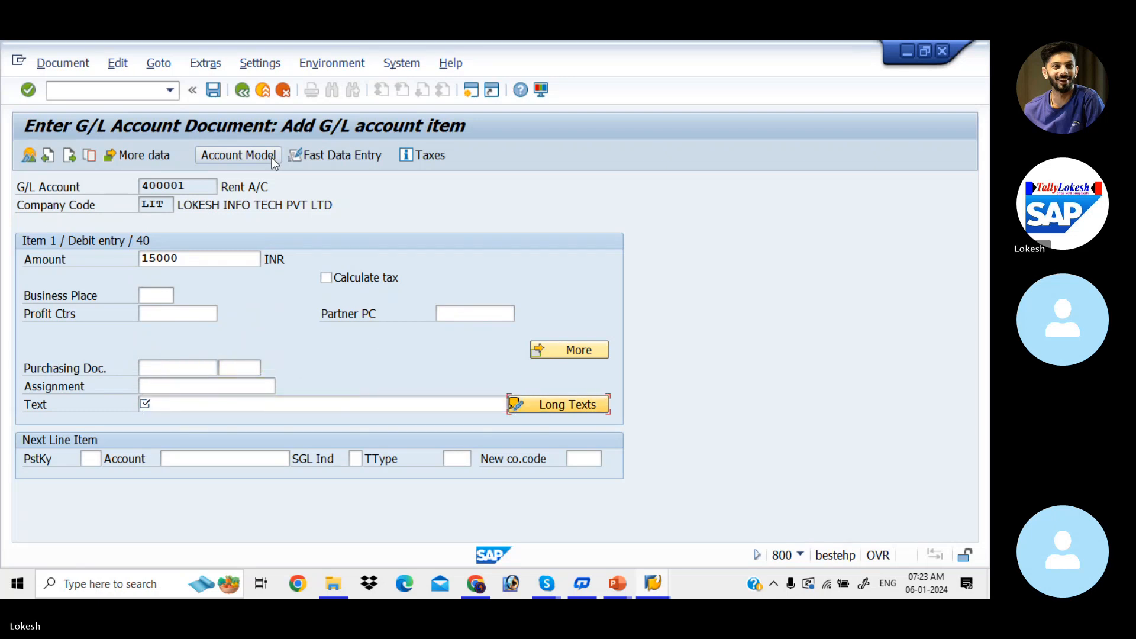
{"action": "left_click", "coordinate": [206, 407]}
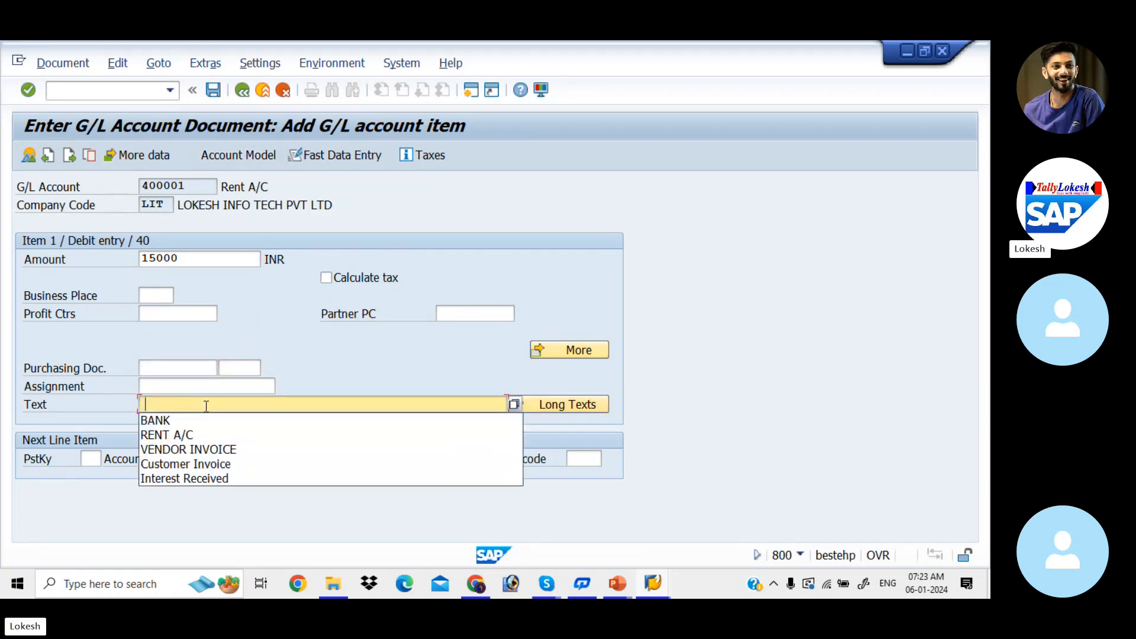
{"action": "key", "text": "Down"}
{"action": "key", "text": "Down"}
{"action": "key", "text": "Return"}
{"action": "key", "text": "Tab"}
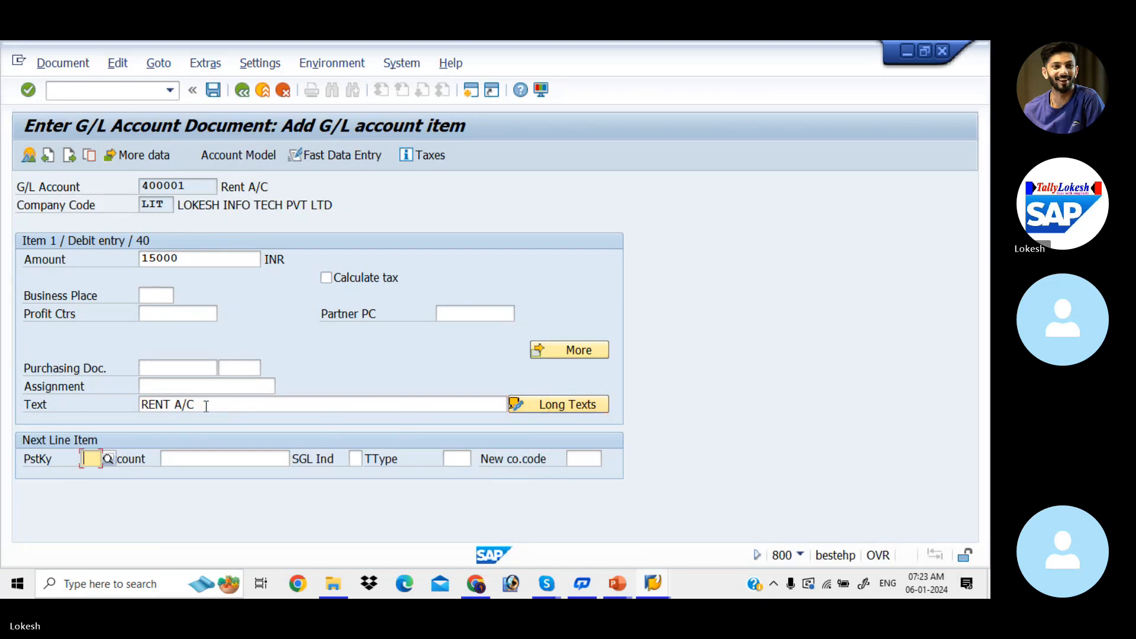
Enter posting key 50 and G/L account 200001 for the next line item and open its details.
{"action": "type", "text": "50"}
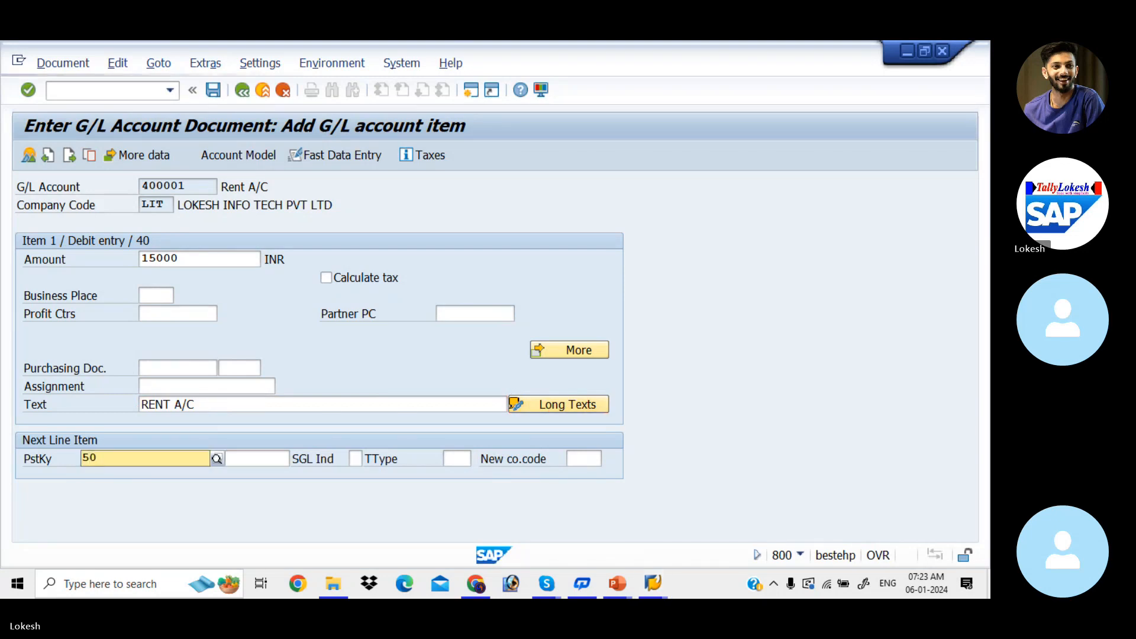
{"action": "key", "text": "Tab"}
{"action": "key", "text": "Down"}
{"action": "key", "text": "Down"}
{"action": "key", "text": "Down"}
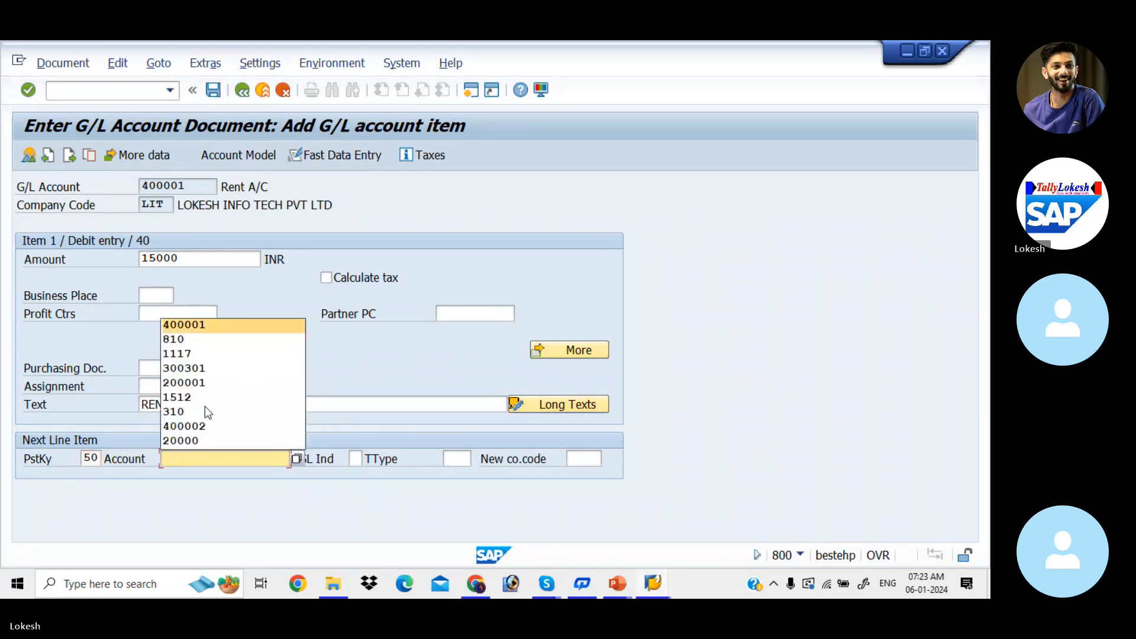
{"action": "key", "text": "Down"}
{"action": "key", "text": "Down"}
{"action": "key", "text": "Return"}
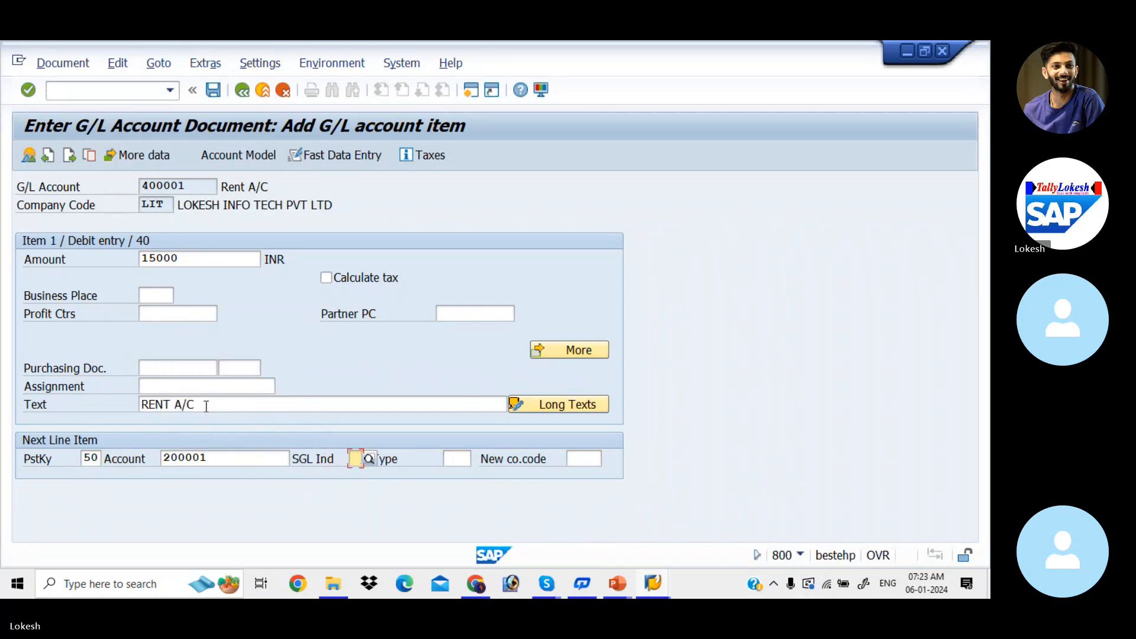
{"action": "key", "text": "Return"}
Set the Sbi Bank credit item's amount to 15000 and its text to BANK, leaving the long text empty.
{"action": "type", "text": "15000"}
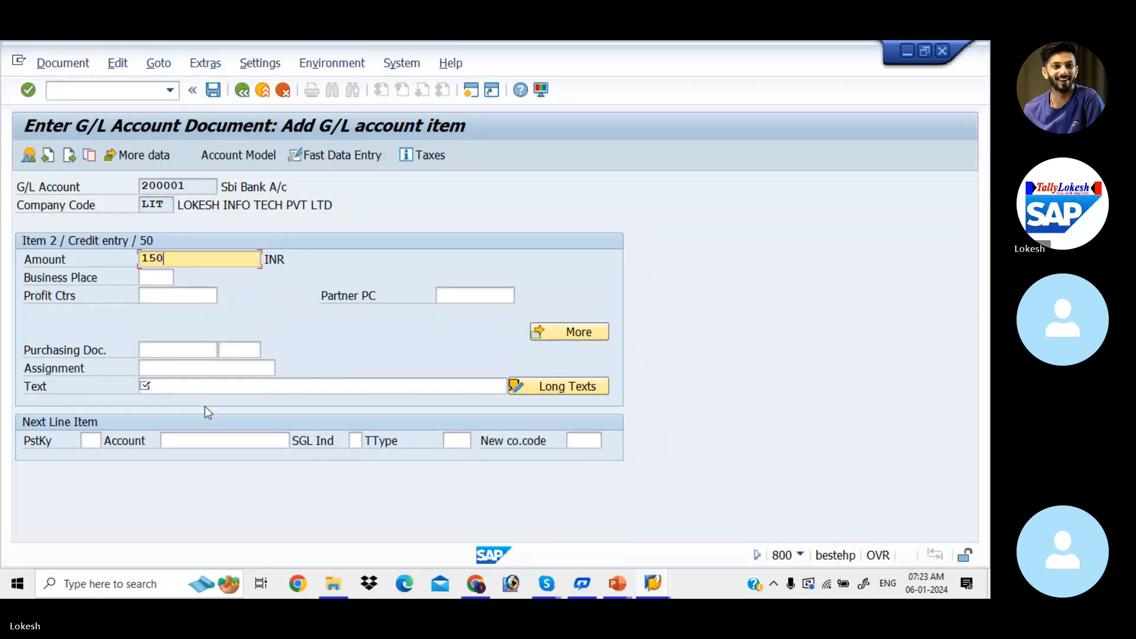
{"action": "key", "text": "Tab"}
{"action": "key", "text": "Tab"}
{"action": "key", "text": "Tab"}
{"action": "key", "text": "Tab"}
{"action": "key", "text": "Tab"}
{"action": "key", "text": "Tab"}
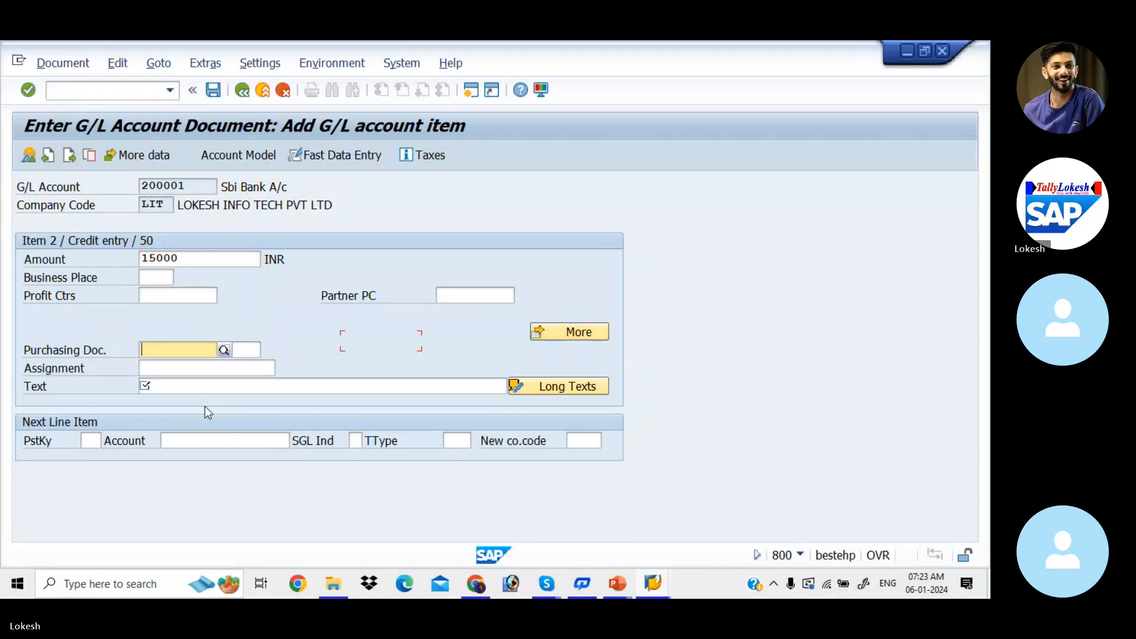
{"action": "key", "text": "Tab"}
{"action": "key", "text": "Down"}
{"action": "key", "text": "Down"}
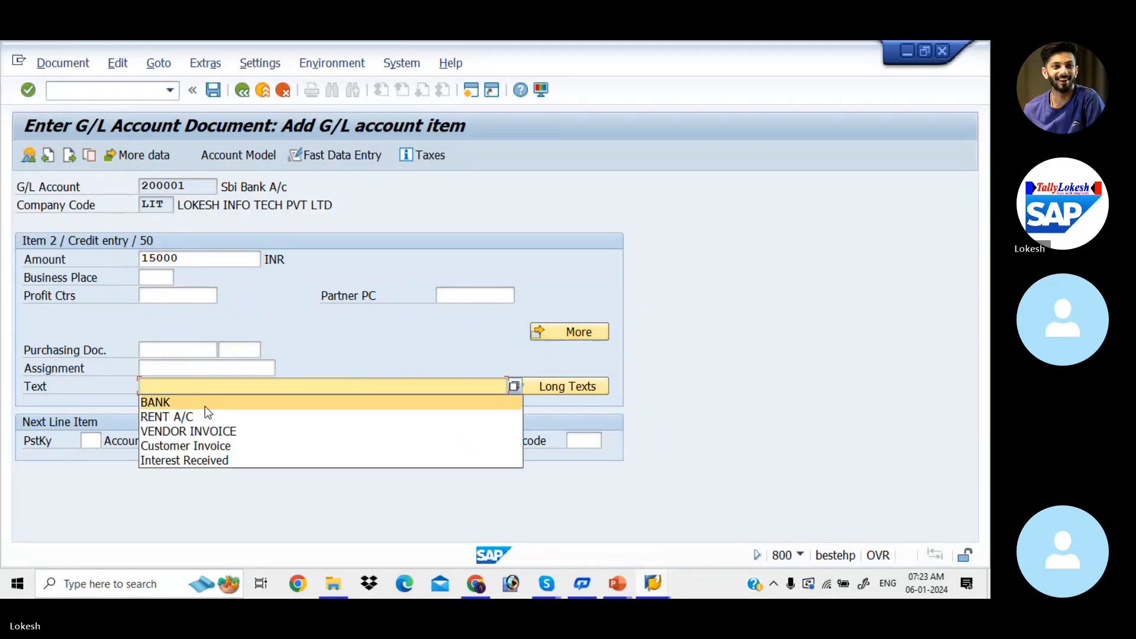
{"action": "key", "text": "Return"}
{"action": "key", "text": "Return"}
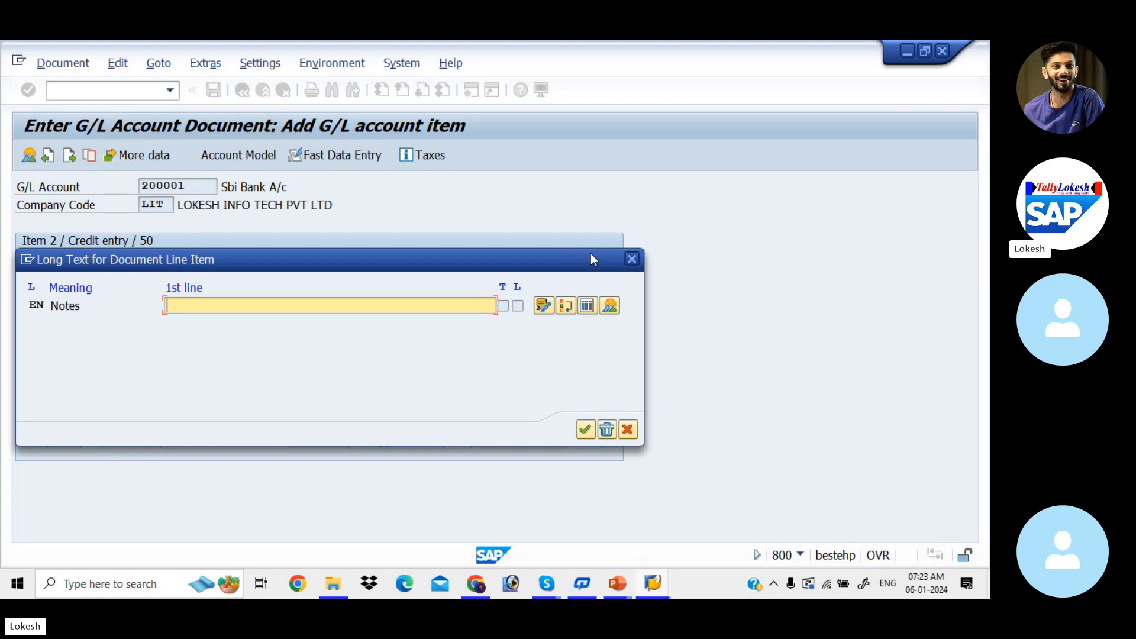
{"action": "key", "text": "Return"}
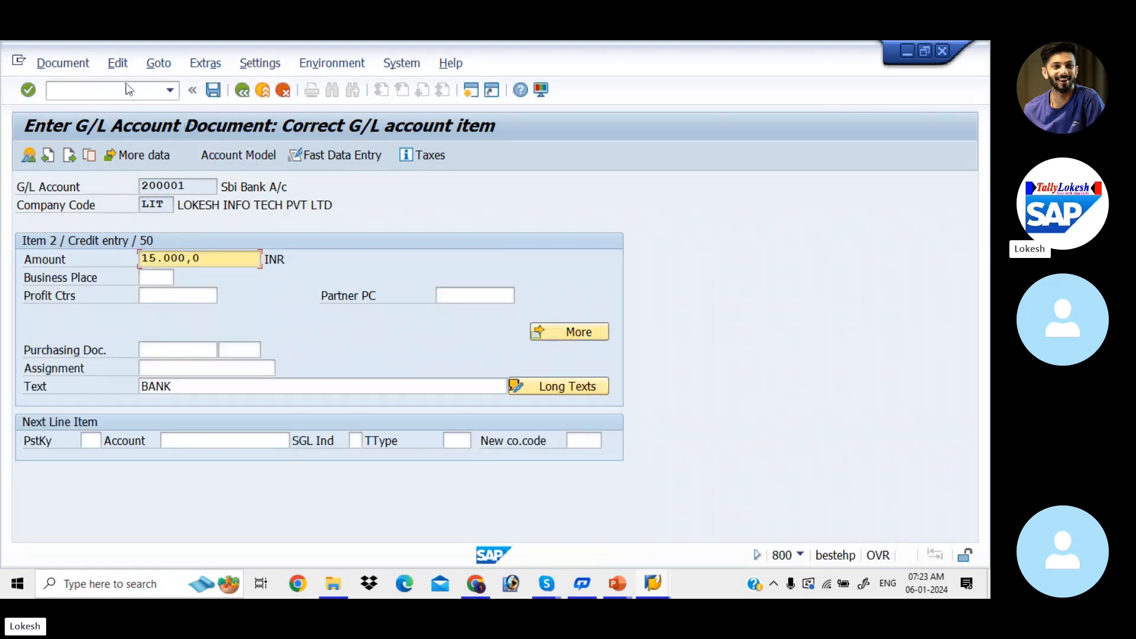
Hold the rent document under temporary document number 123.
{"action": "left_click", "coordinate": [64, 64]}
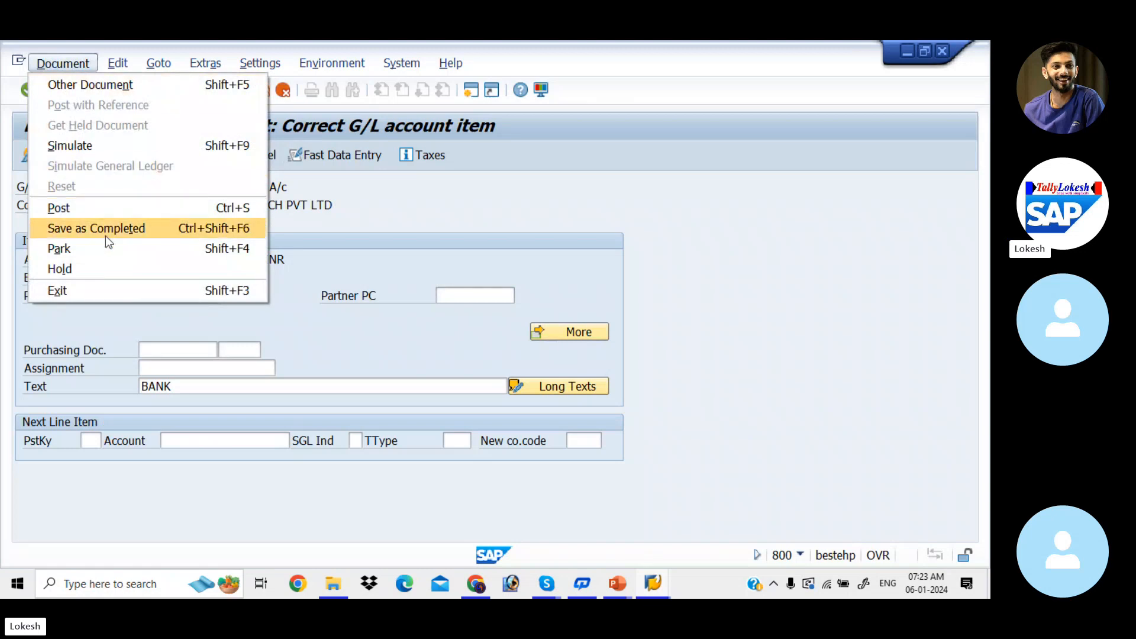
{"action": "left_click", "coordinate": [116, 272]}
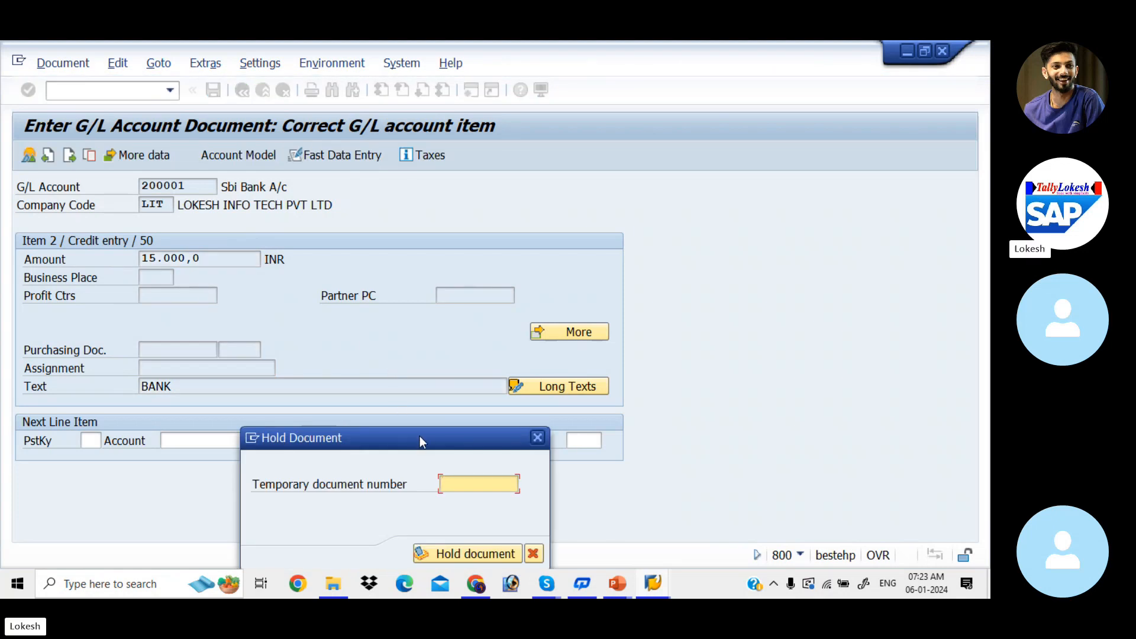
{"action": "left_click_drag", "start_coordinate": [420, 438], "coordinate": [456, 225]}
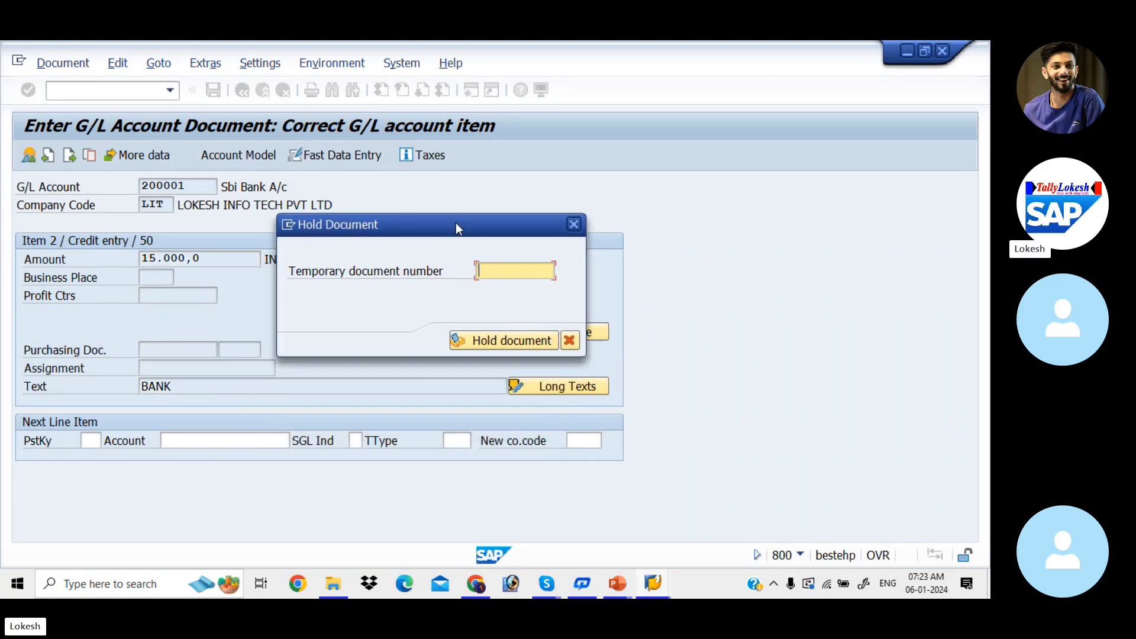
{"action": "type", "text": "123"}
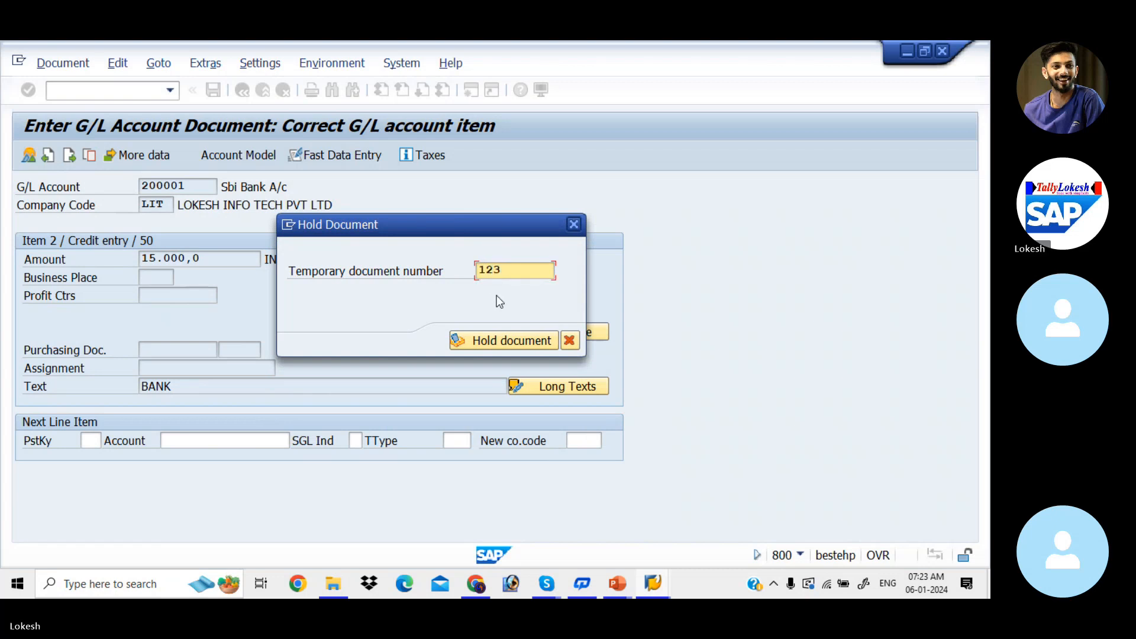
{"action": "key", "text": "Return"}
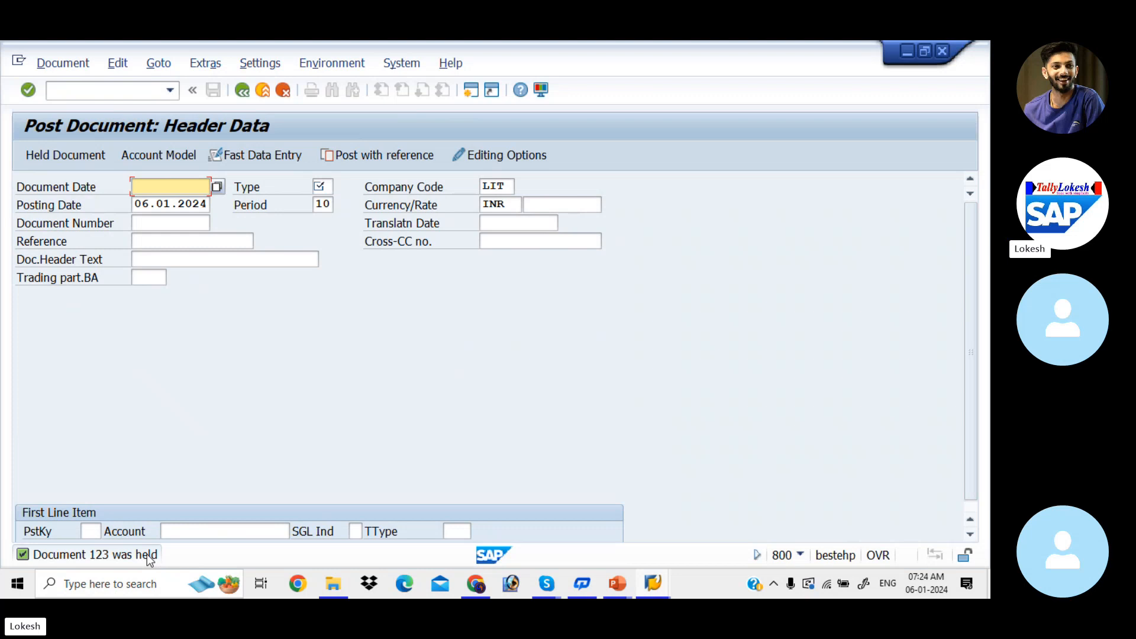
Open transaction FBL3N and display the open line items of G/L account 400001 in company code LIT.
{"action": "left_click", "coordinate": [120, 87]}
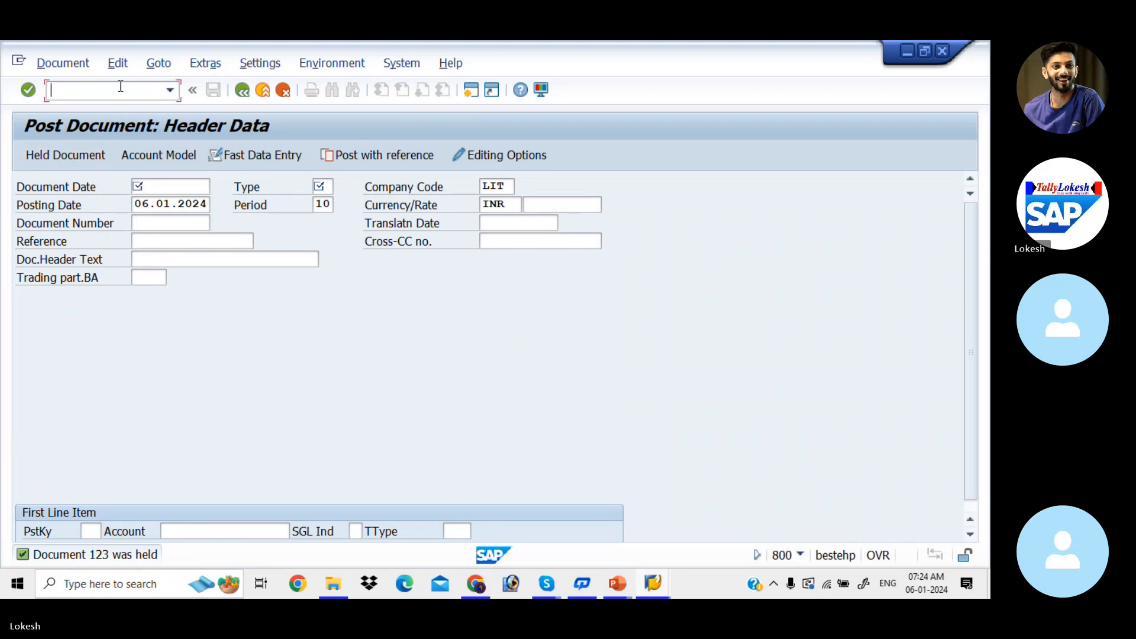
{"action": "type", "text": "/NF"}
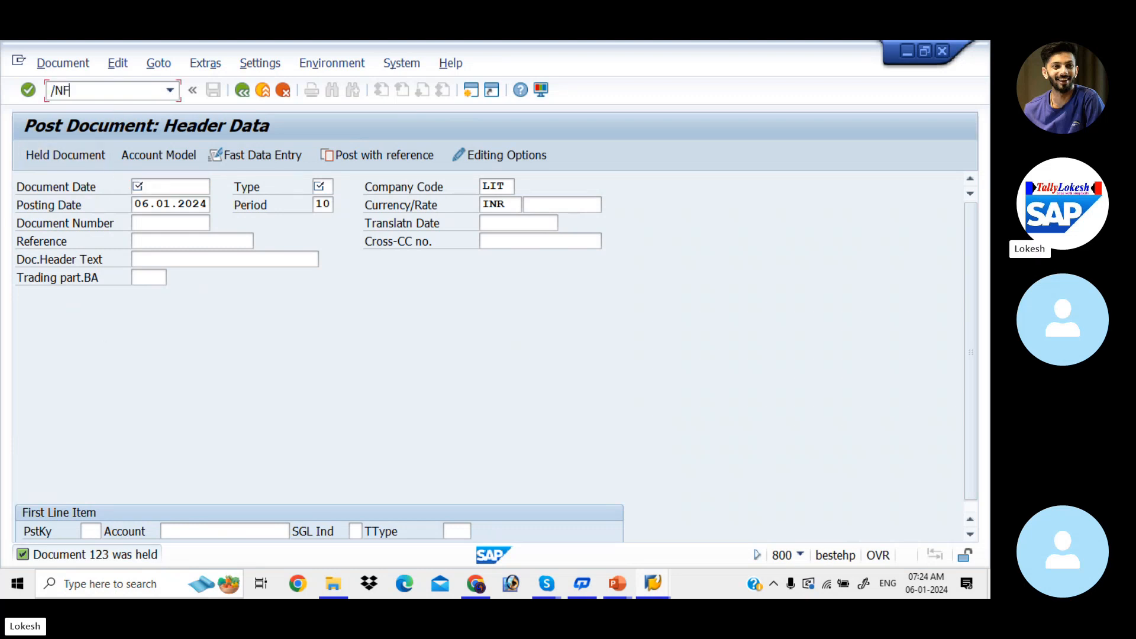
{"action": "type", "text": "BL"}
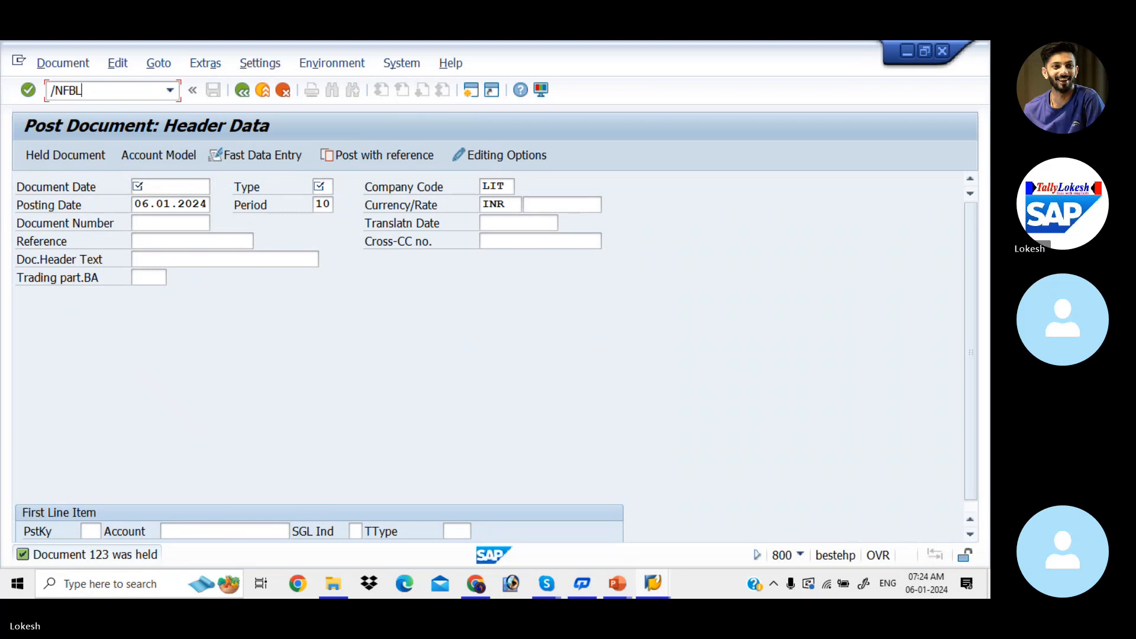
{"action": "type", "text": "3N"}
{"action": "key", "text": "Return"}
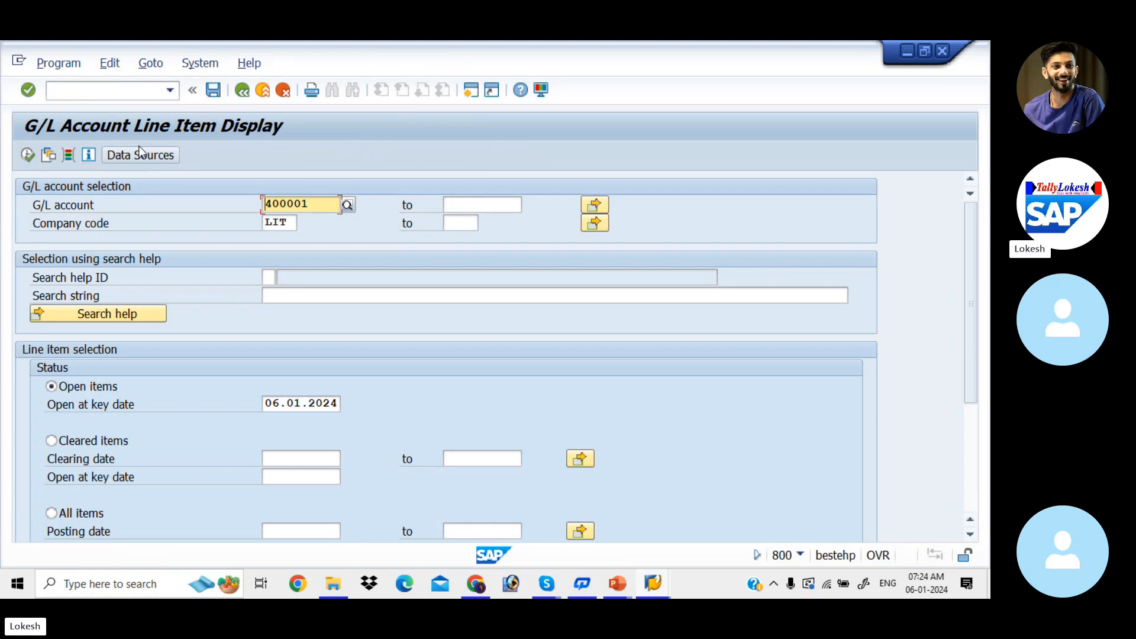
{"action": "left_click", "coordinate": [28, 155]}
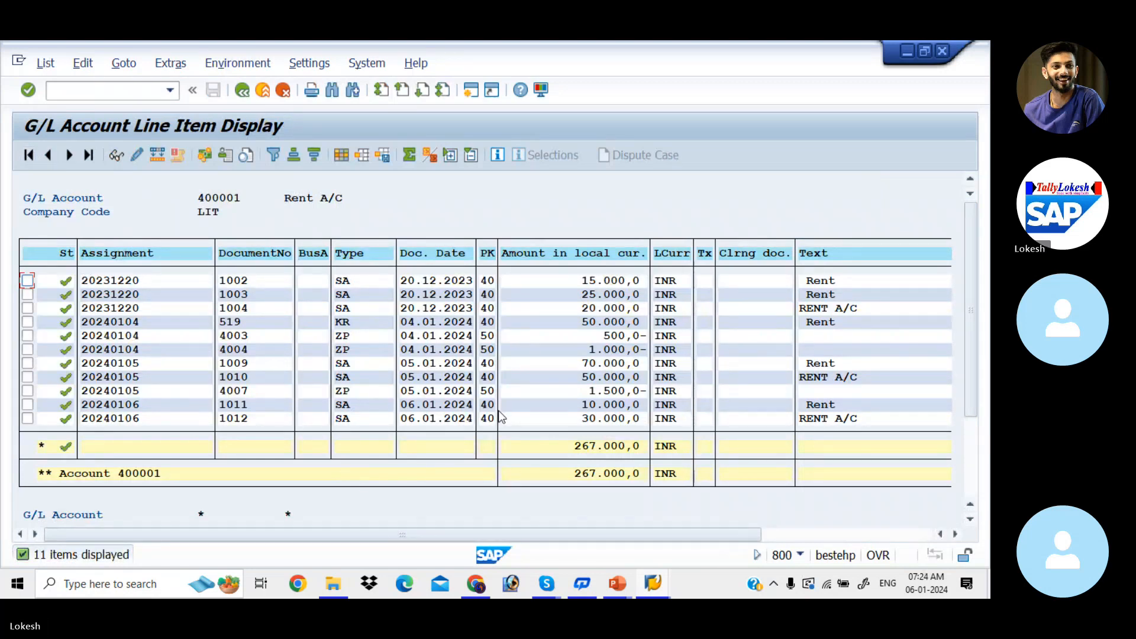
Return to the G/L line item selection and review the available item type options, including parked items.
{"action": "left_click", "coordinate": [242, 90]}
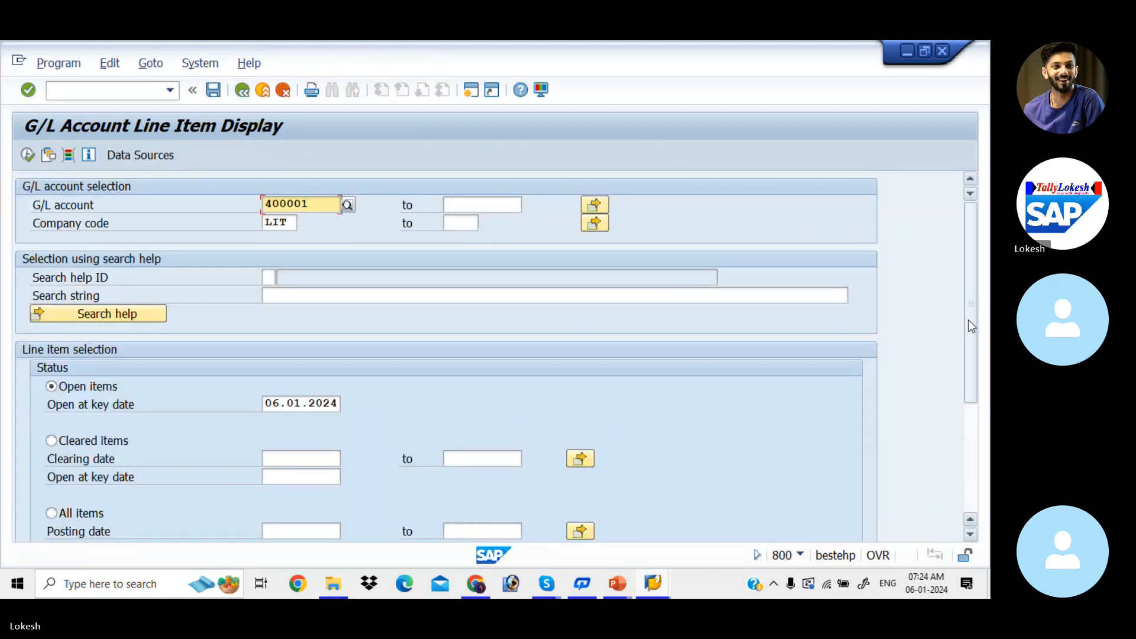
{"action": "left_click_drag", "start_coordinate": [968, 319], "coordinate": [974, 449]}
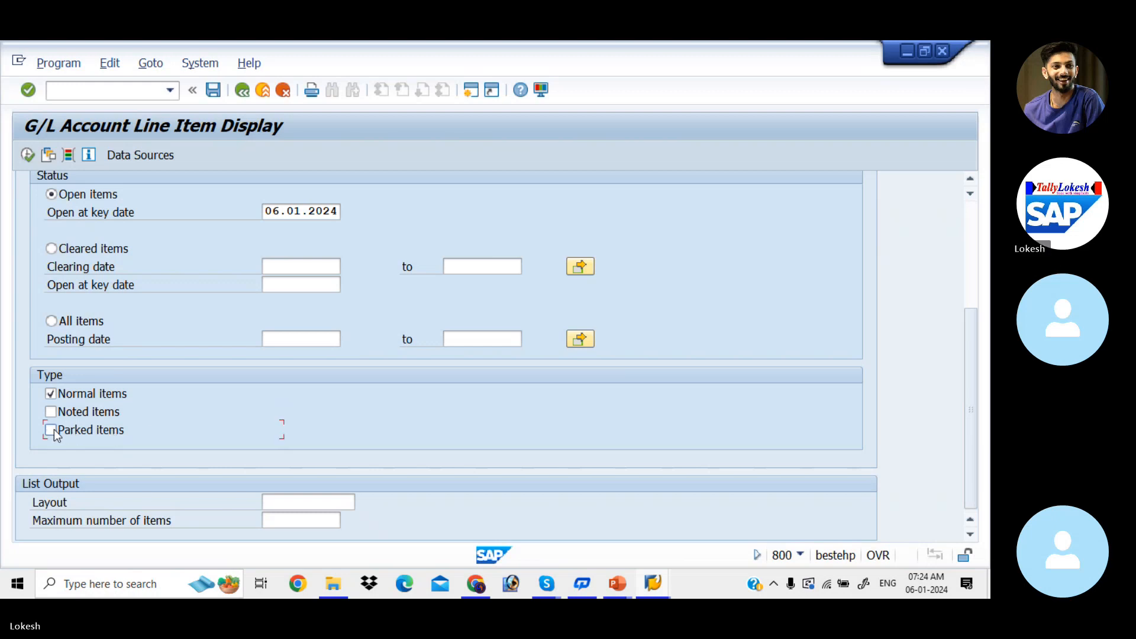
{"action": "left_click_drag", "start_coordinate": [967, 353], "coordinate": [969, 215]}
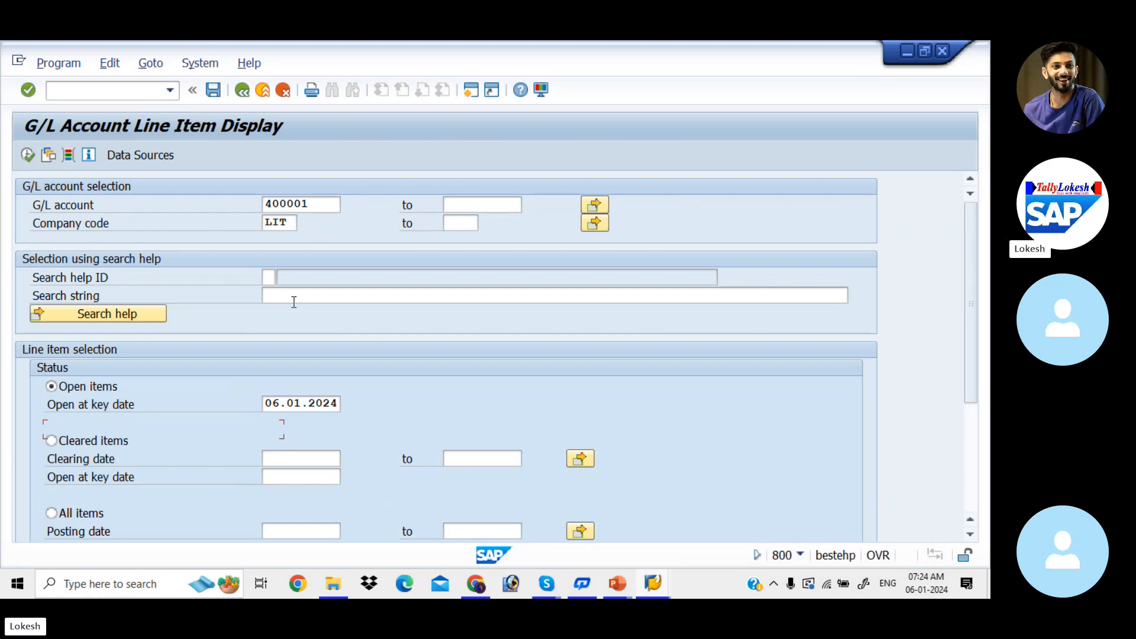
Consult the Hold Document Configuration slide in PowerPoint, return to SAP and open transaction FB11 for posting held documents.
{"action": "key", "text": "alt+Tab"}
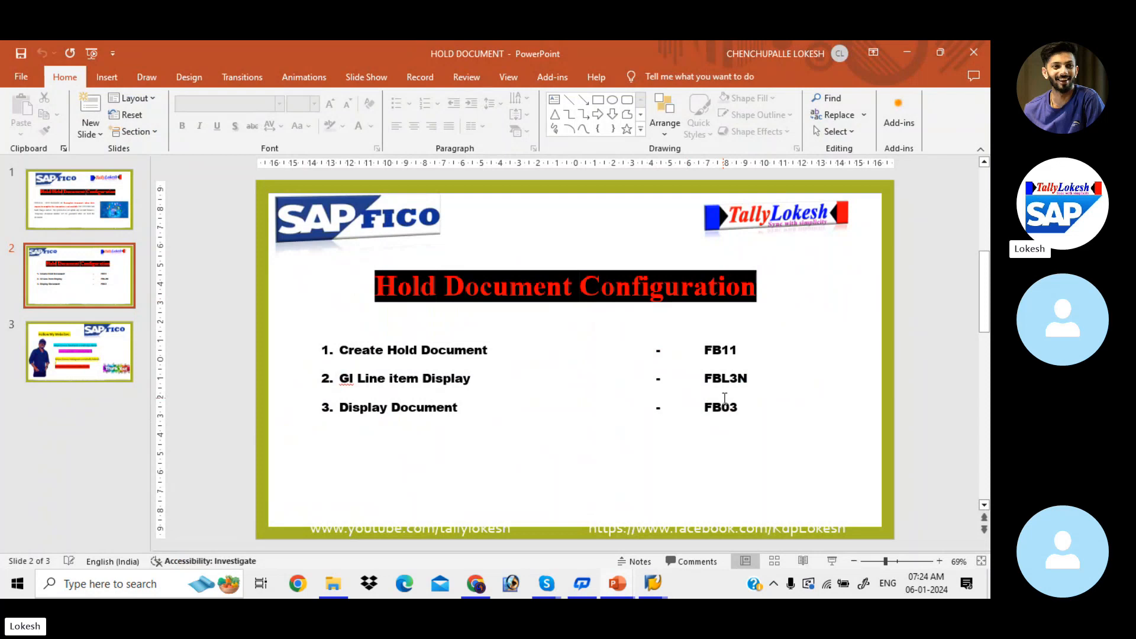
{"action": "key", "text": "alt+Tab"}
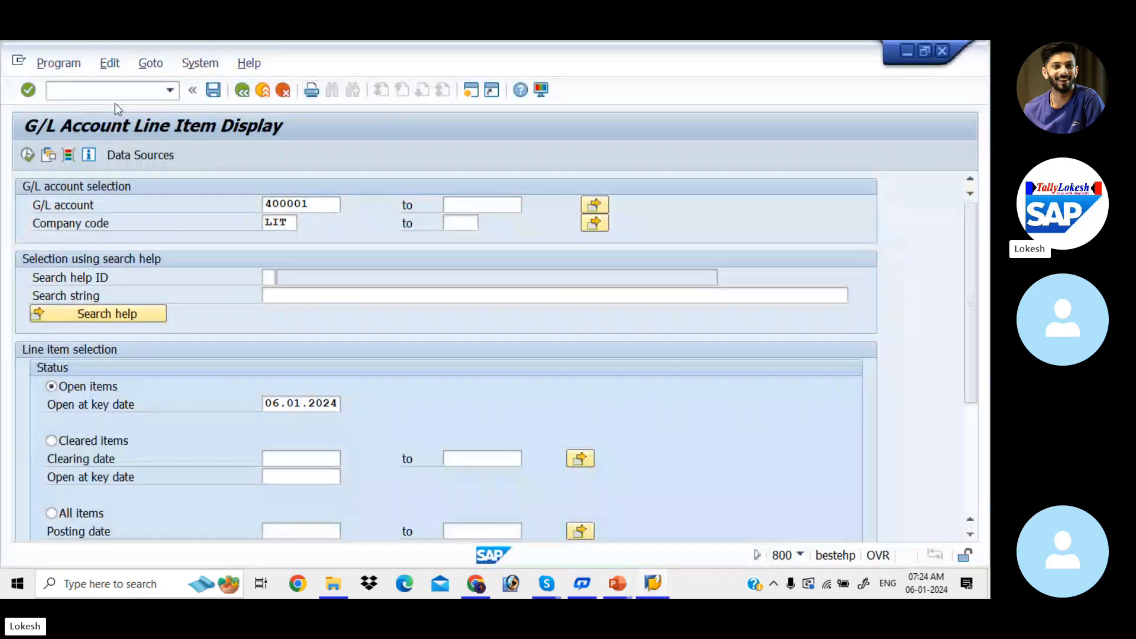
{"action": "left_click", "coordinate": [104, 91]}
{"action": "type", "text": "/NFB11"}
{"action": "key", "text": "Return"}
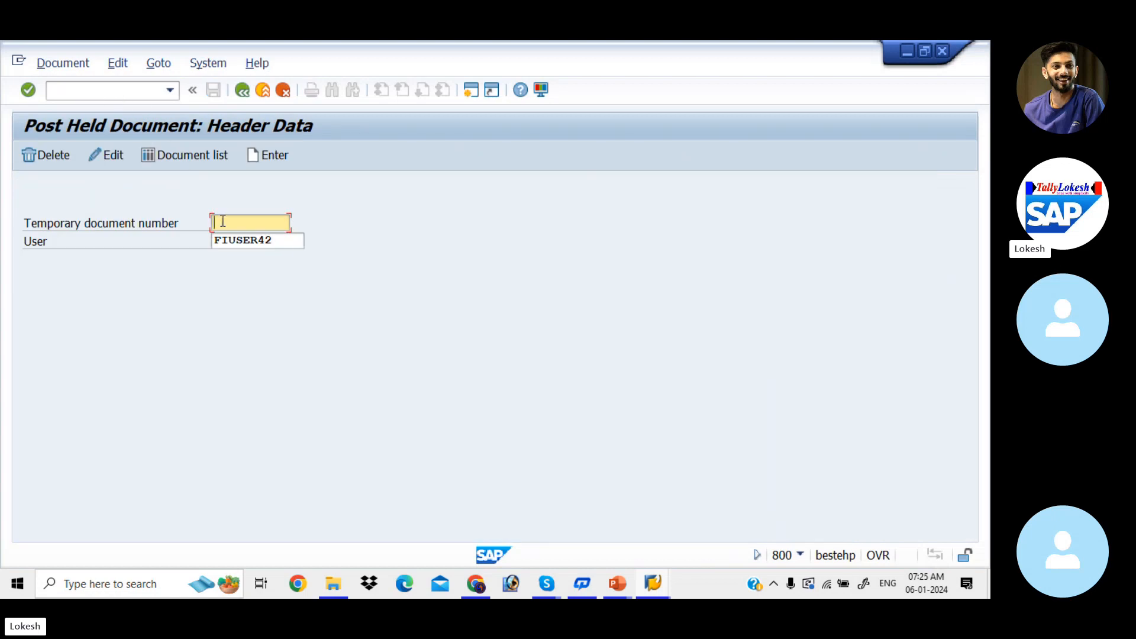
Retrieve held document 123 and set its Rent A/C debit item to 30000 INR.
{"action": "type", "text": "123"}
{"action": "key", "text": "Return"}
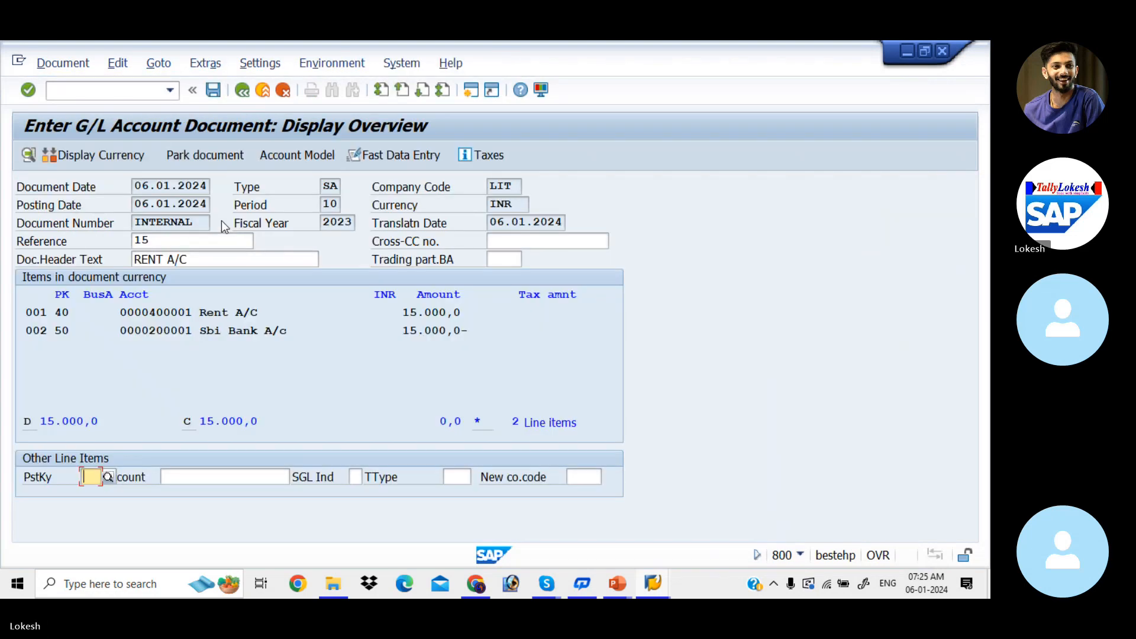
{"action": "double_click", "coordinate": [230, 314]}
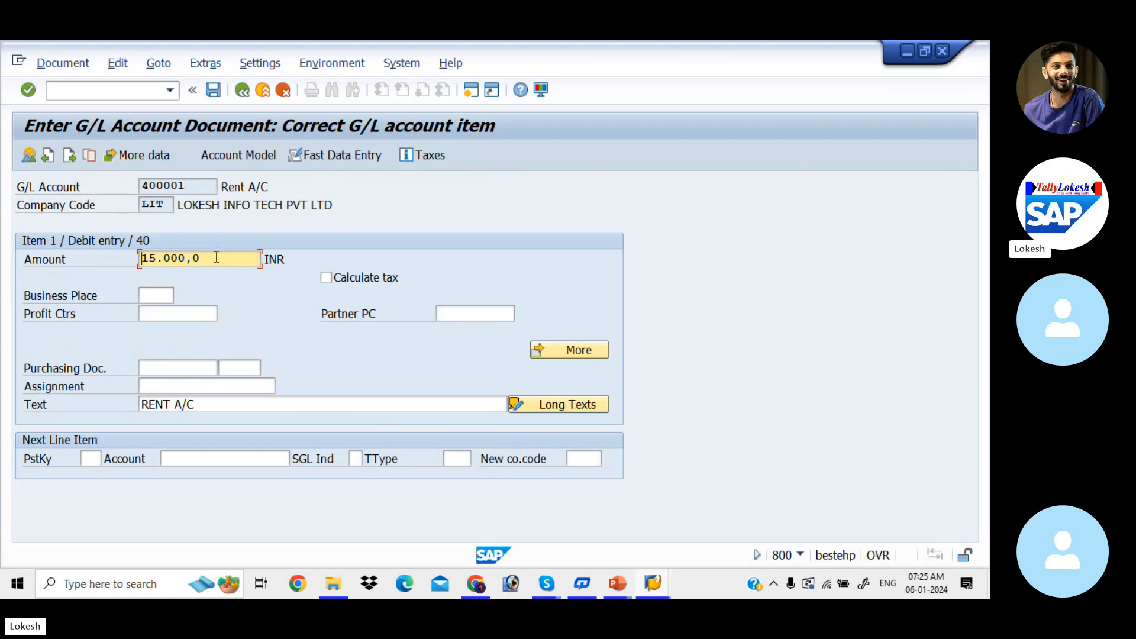
{"action": "left_click_drag", "start_coordinate": [215, 258], "coordinate": [76, 259]}
{"action": "type", "text": "30000"}
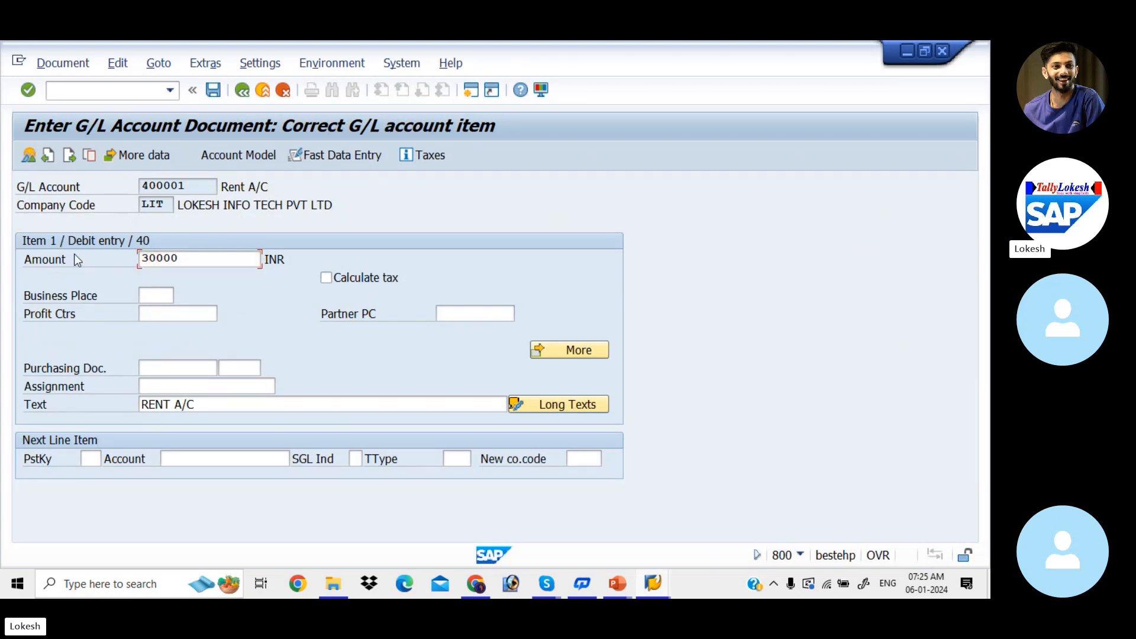
{"action": "key", "text": "Tab"}
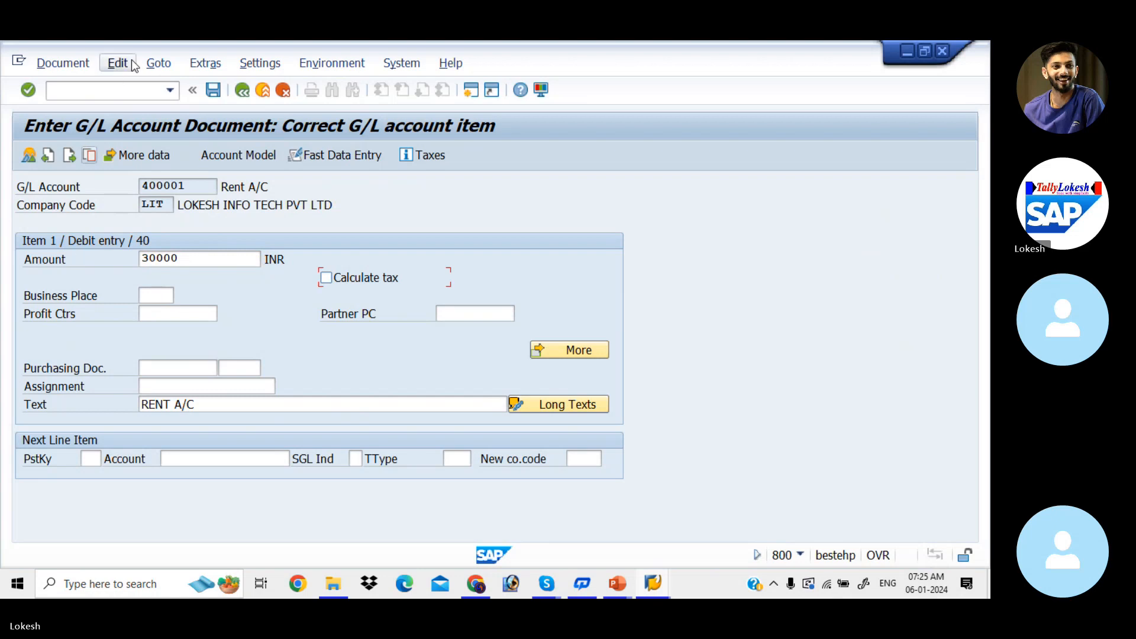
{"action": "left_click", "coordinate": [245, 89]}
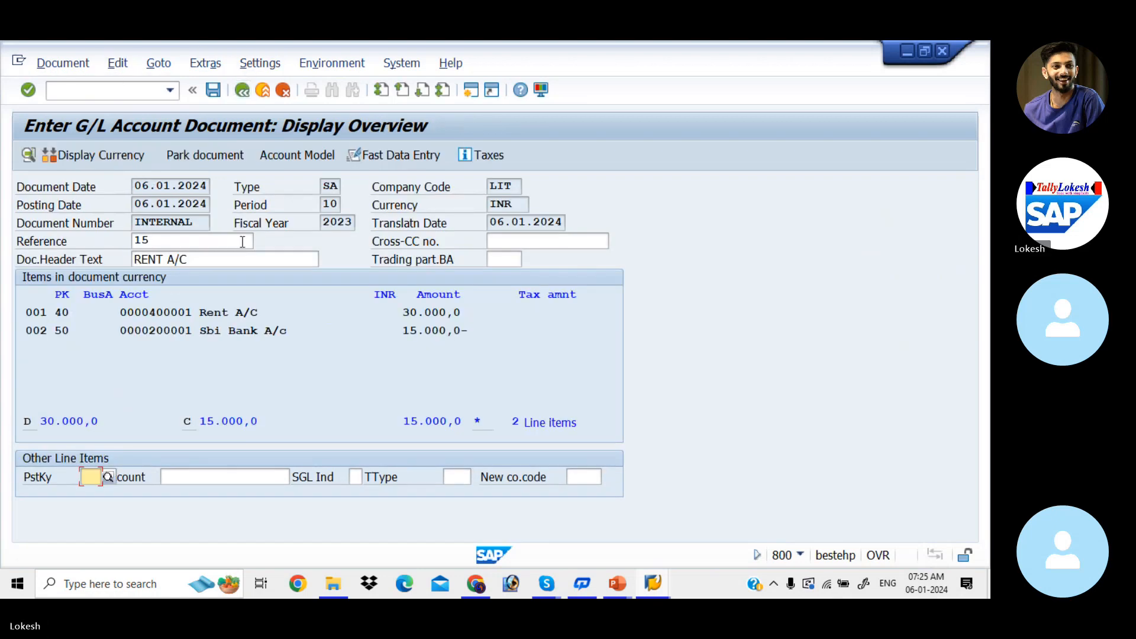
Set the Sbi Bank A/c credit item to 30000 INR and post the held document.
{"action": "double_click", "coordinate": [257, 329]}
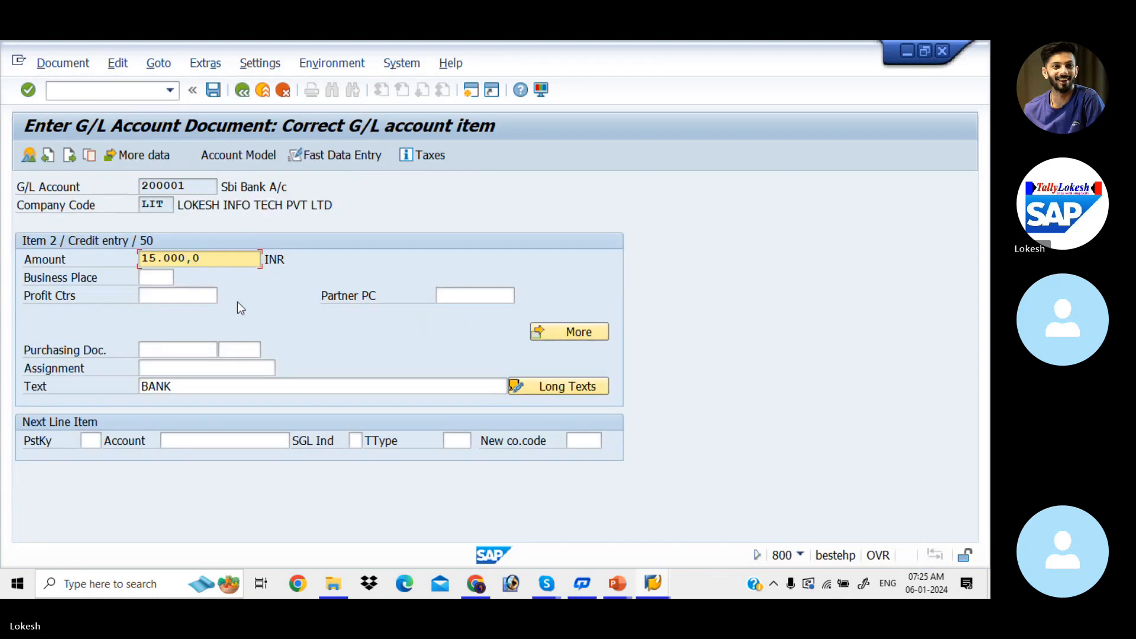
{"action": "double_click", "coordinate": [212, 259]}
{"action": "type", "text": "30"}
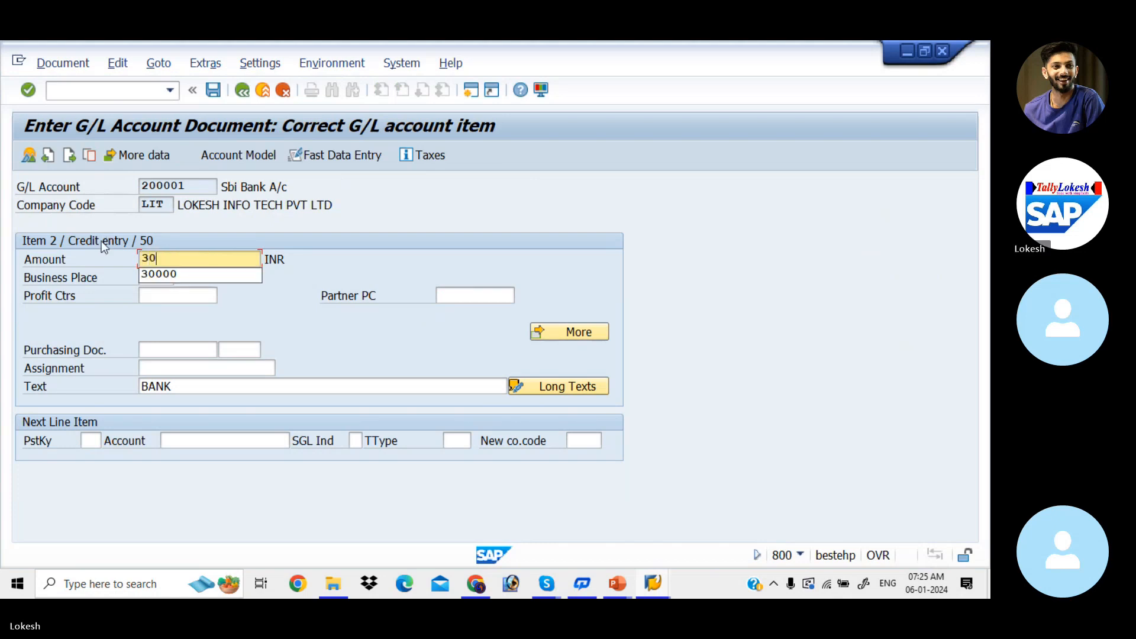
{"action": "key", "text": "Down"}
{"action": "key", "text": "Tab"}
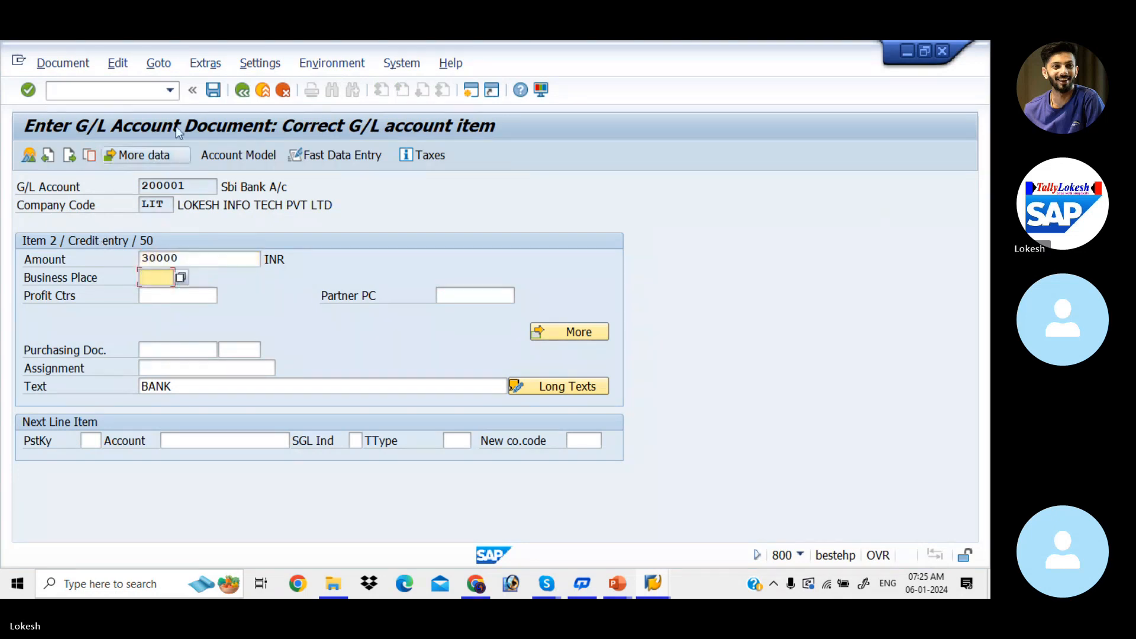
{"action": "left_click", "coordinate": [244, 91]}
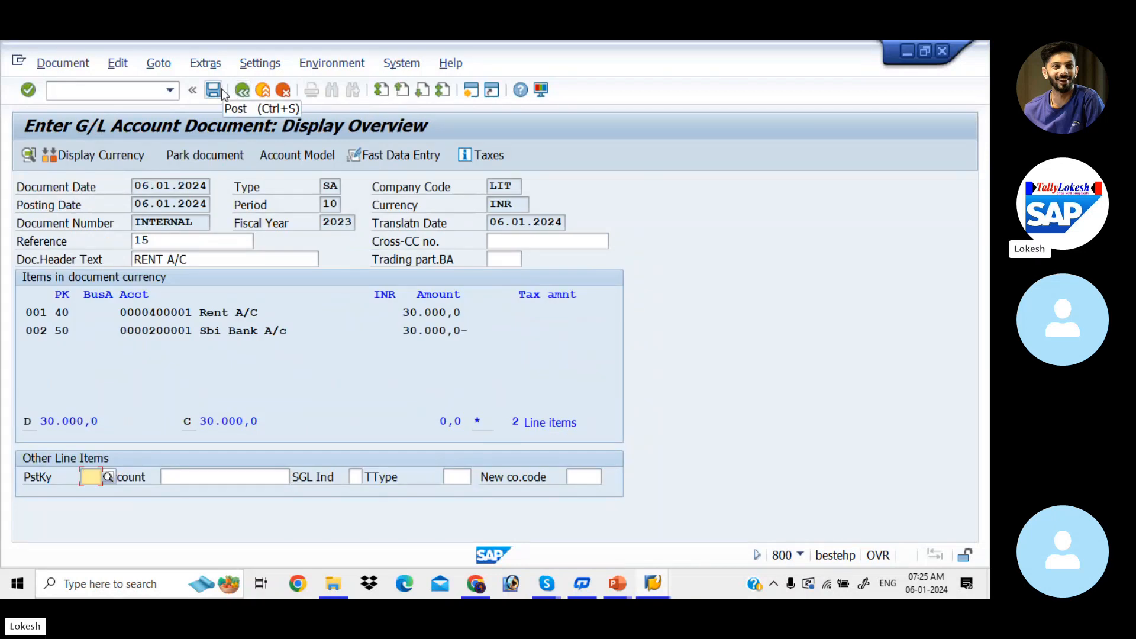
{"action": "left_click", "coordinate": [77, 64]}
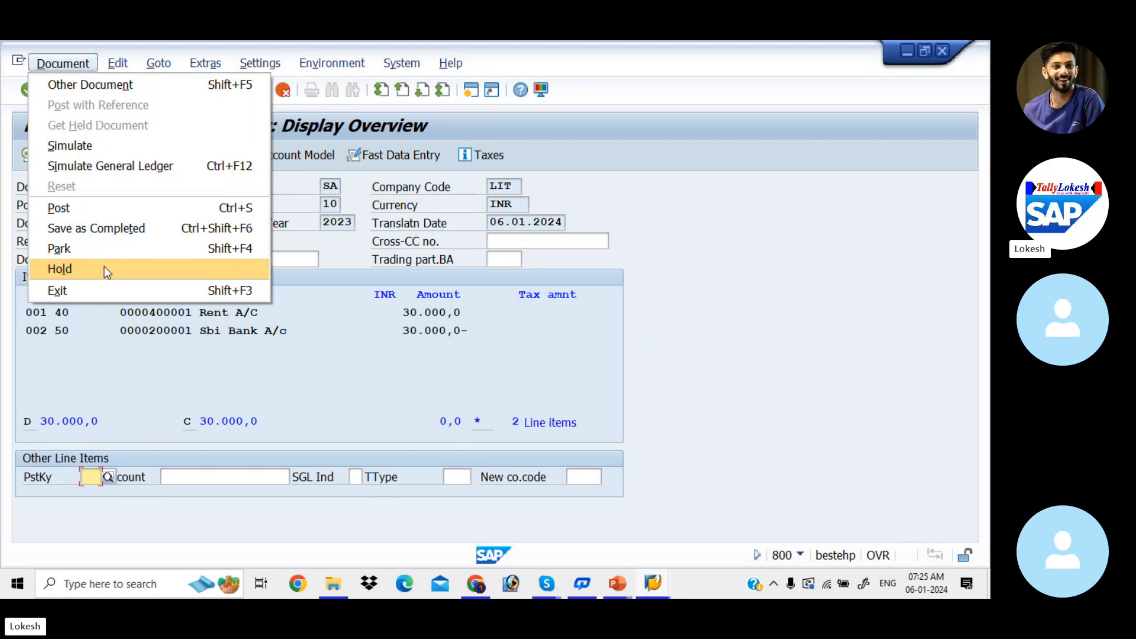
{"action": "left_click", "coordinate": [91, 209]}
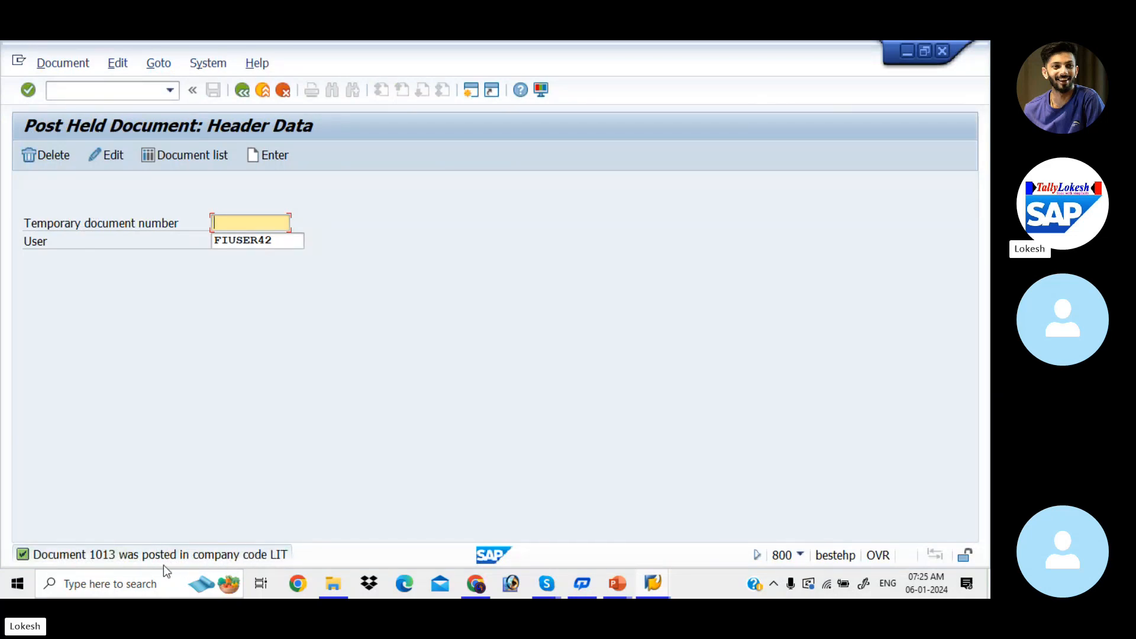
{"action": "key", "text": "alt+Tab"}
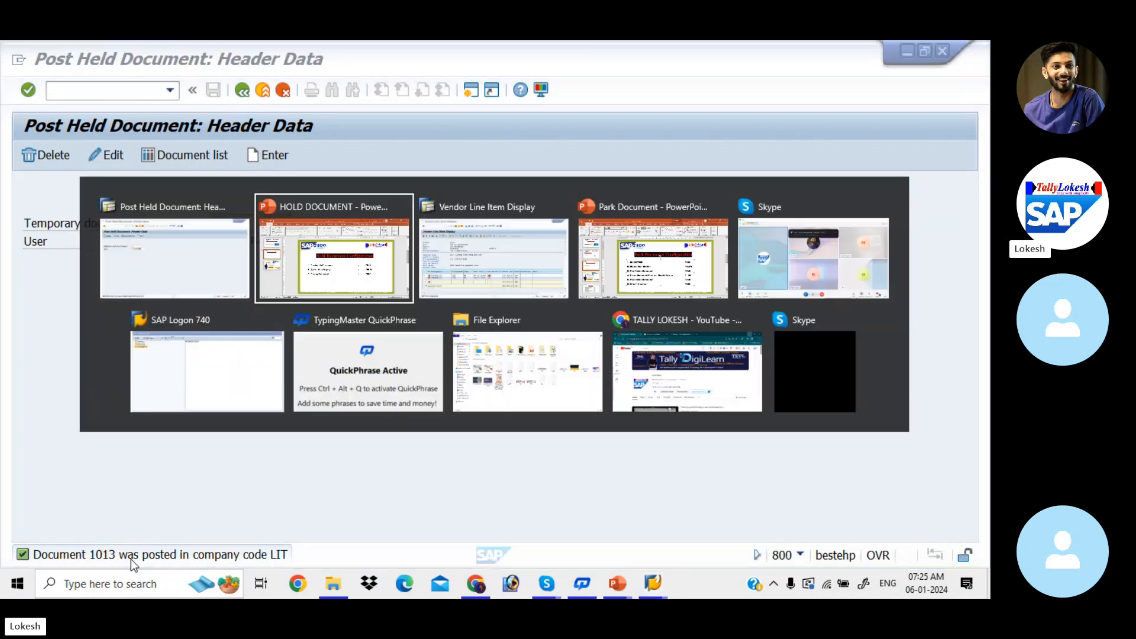
{"action": "key", "text": "alt+Tab"}
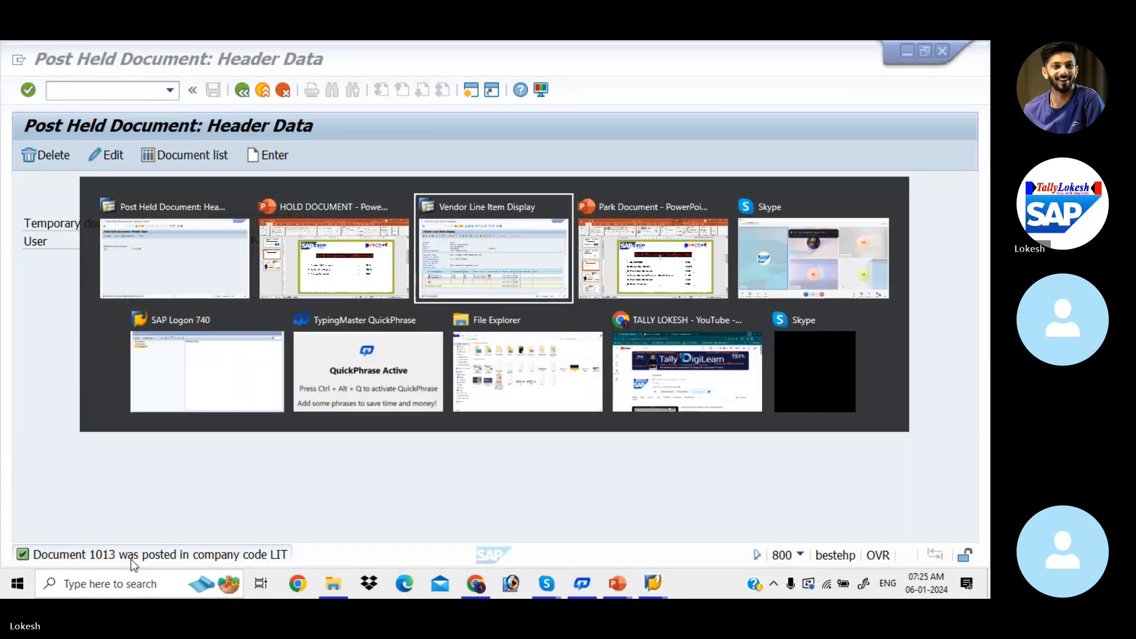
{"action": "key", "text": "alt+Tab"}
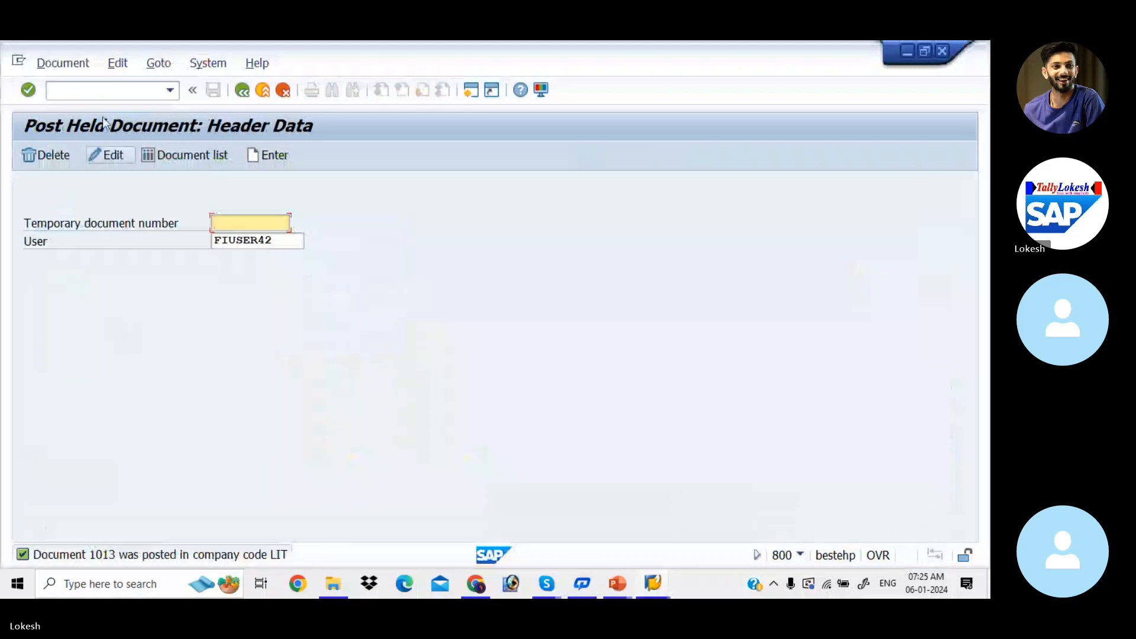
Open transaction FBL3N and display the open line items of G/L account 400001 in company code LIT.
{"action": "left_click", "coordinate": [129, 90]}
{"action": "type", "text": "/N"}
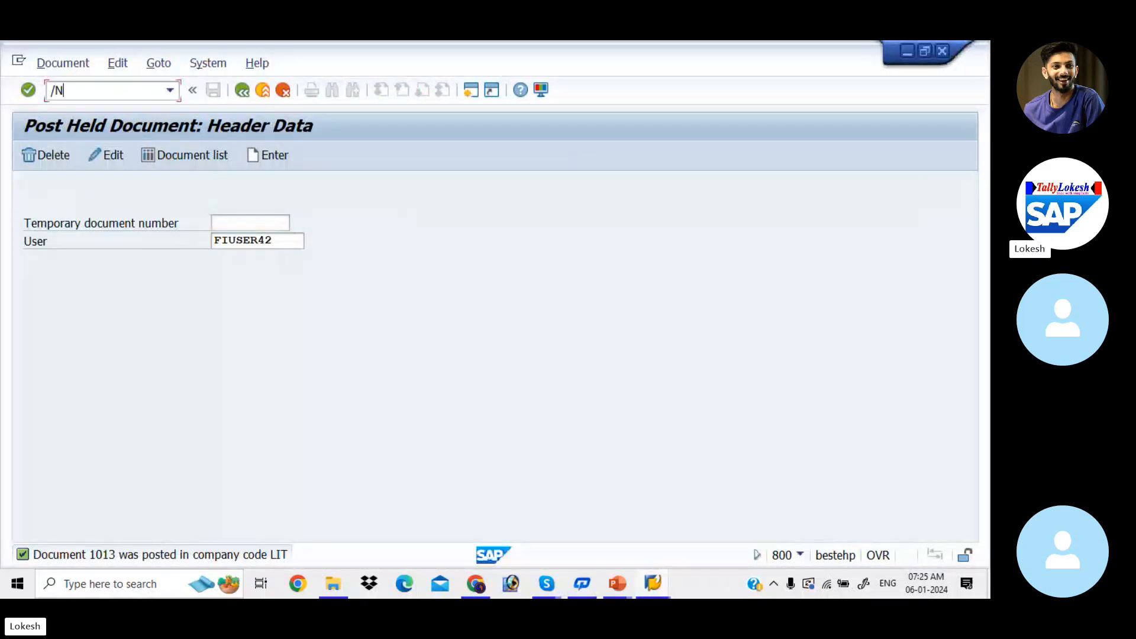
{"action": "type", "text": "FBL3N"}
{"action": "key", "text": "Return"}
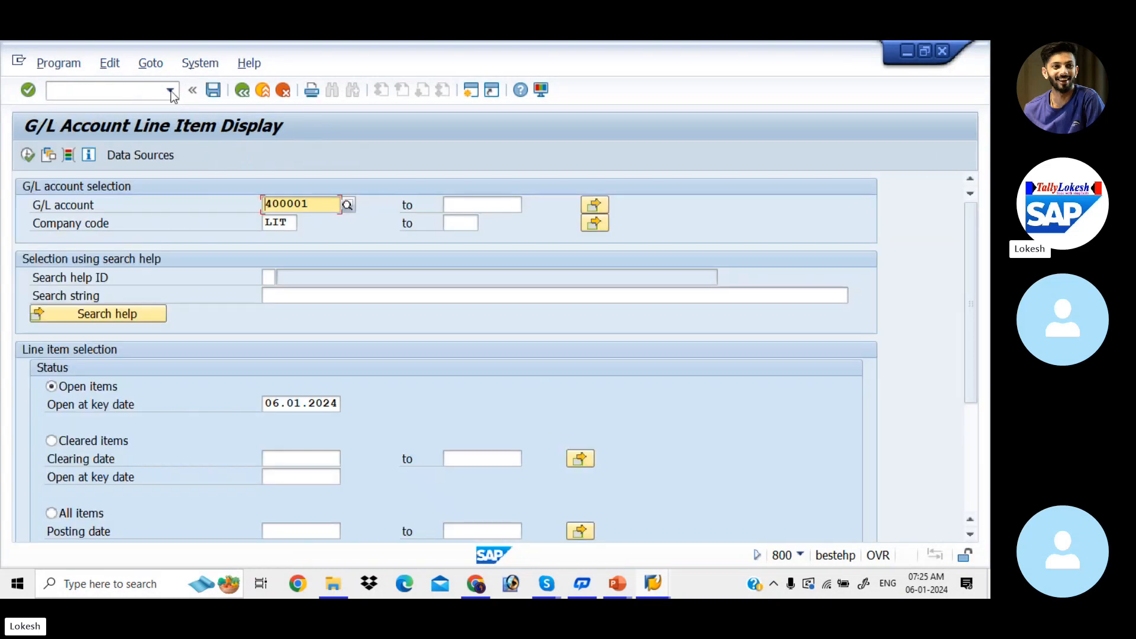
{"action": "left_click", "coordinate": [28, 155]}
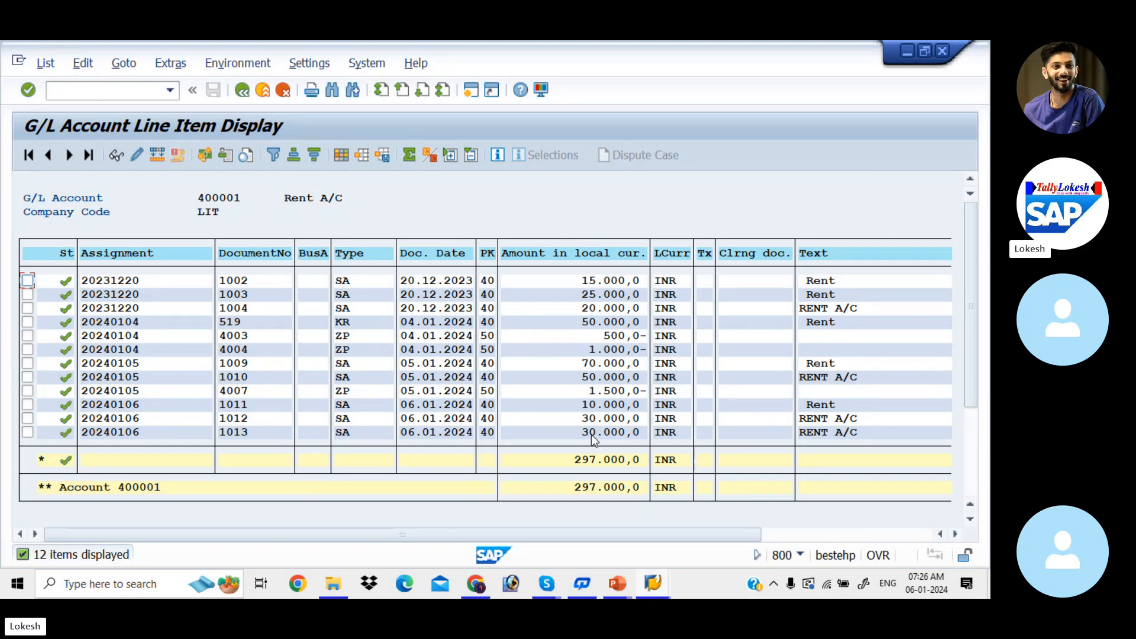
Consult the Park Document Configuration slide in PowerPoint for the display document transaction and return to SAP.
{"action": "key", "text": "alt+Tab"}
{"action": "key", "text": "alt+Tab"}
{"action": "key", "text": "alt+Tab"}
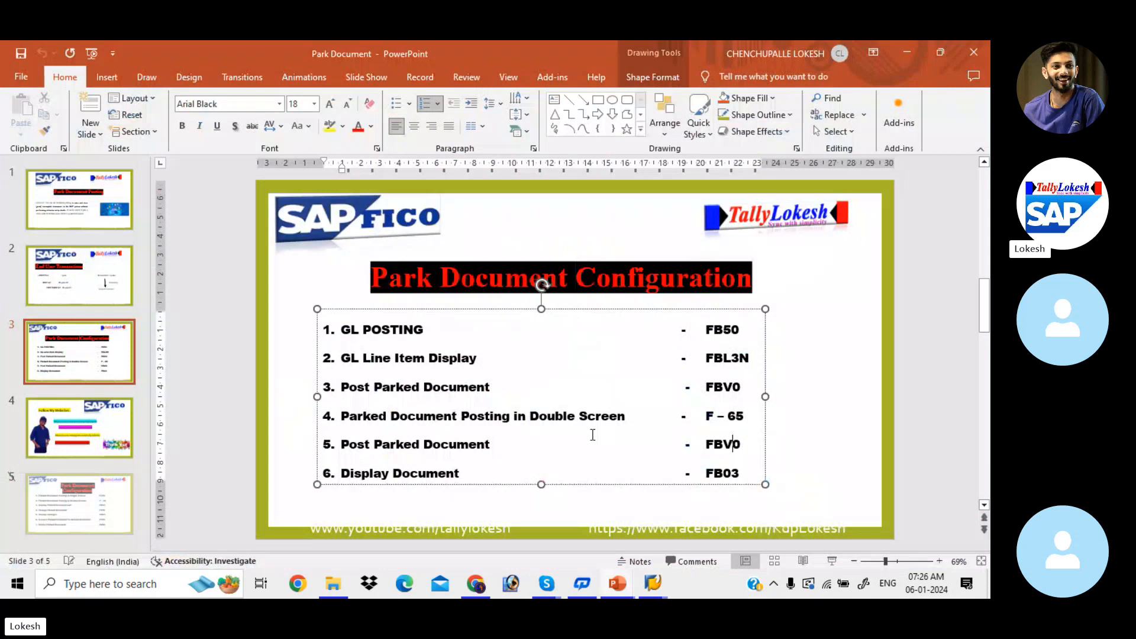
{"action": "left_click", "coordinate": [779, 473]}
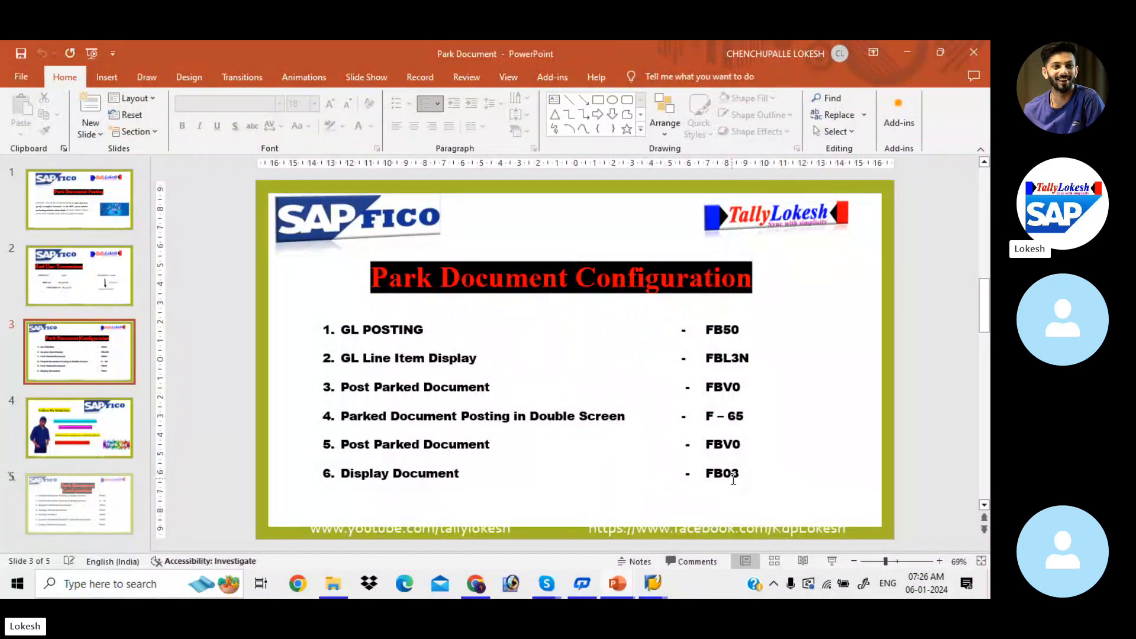
{"action": "key", "text": "alt+Tab"}
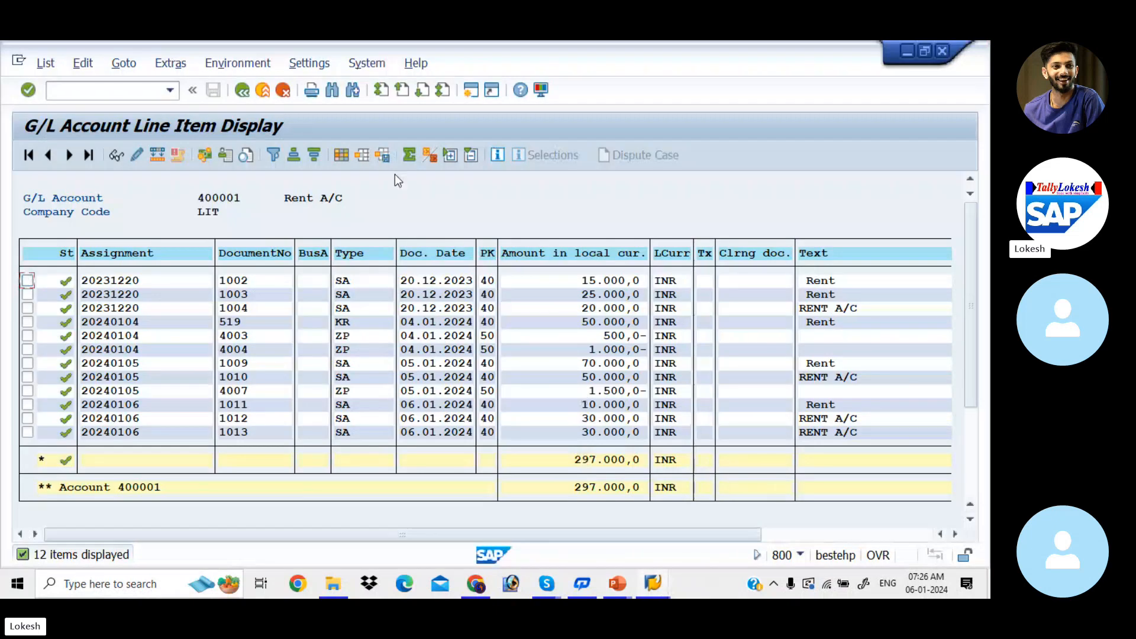
Open transaction FB03, run the document list for company code LIT and look through its entries.
{"action": "left_click", "coordinate": [142, 90]}
{"action": "type", "text": "/NFB03"}
{"action": "key", "text": "Return"}
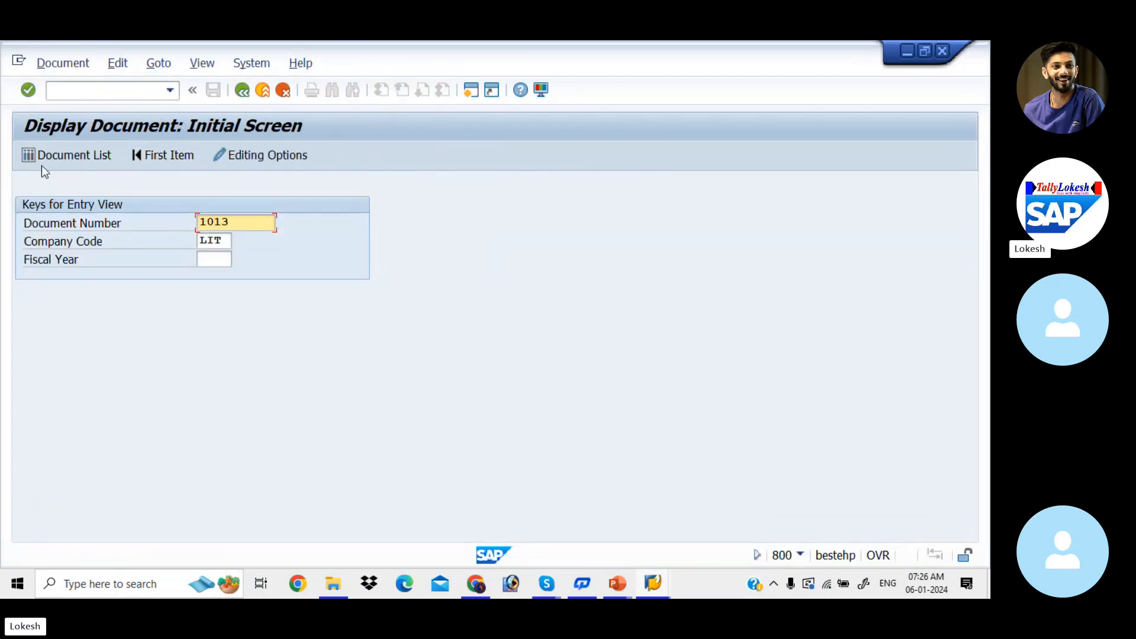
{"action": "left_click", "coordinate": [55, 157]}
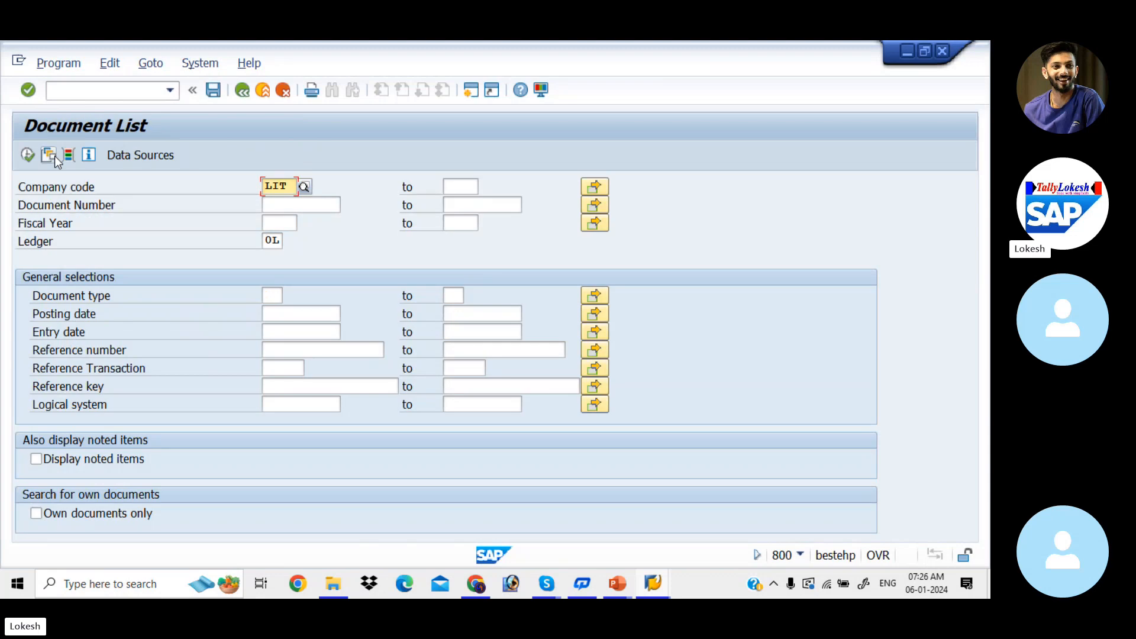
{"action": "left_click", "coordinate": [31, 156]}
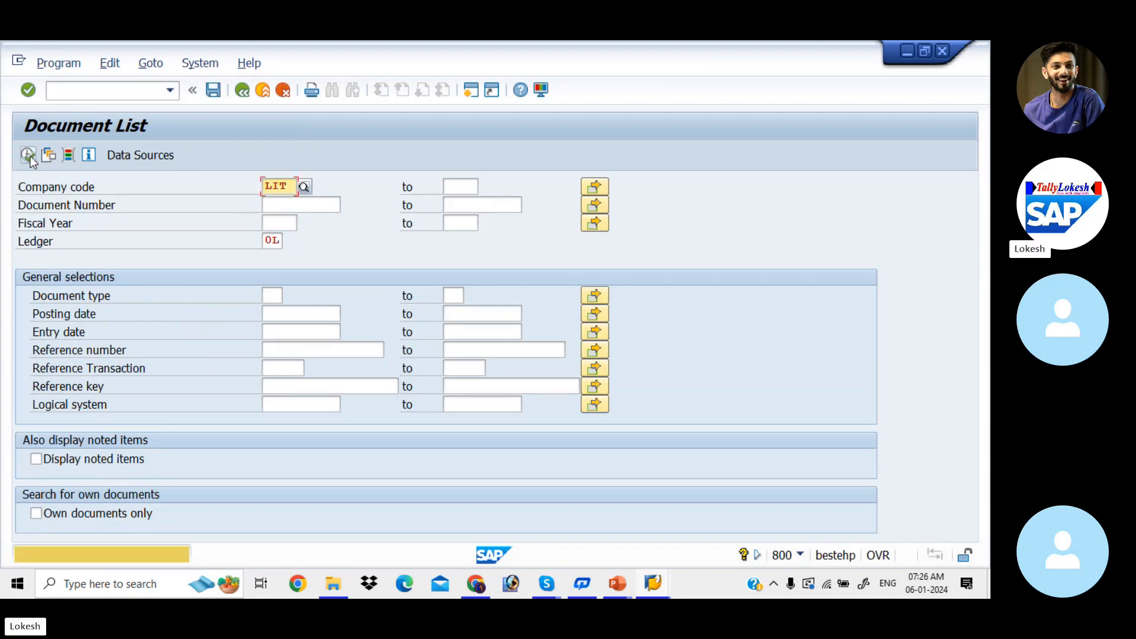
{"action": "left_click", "coordinate": [30, 156]}
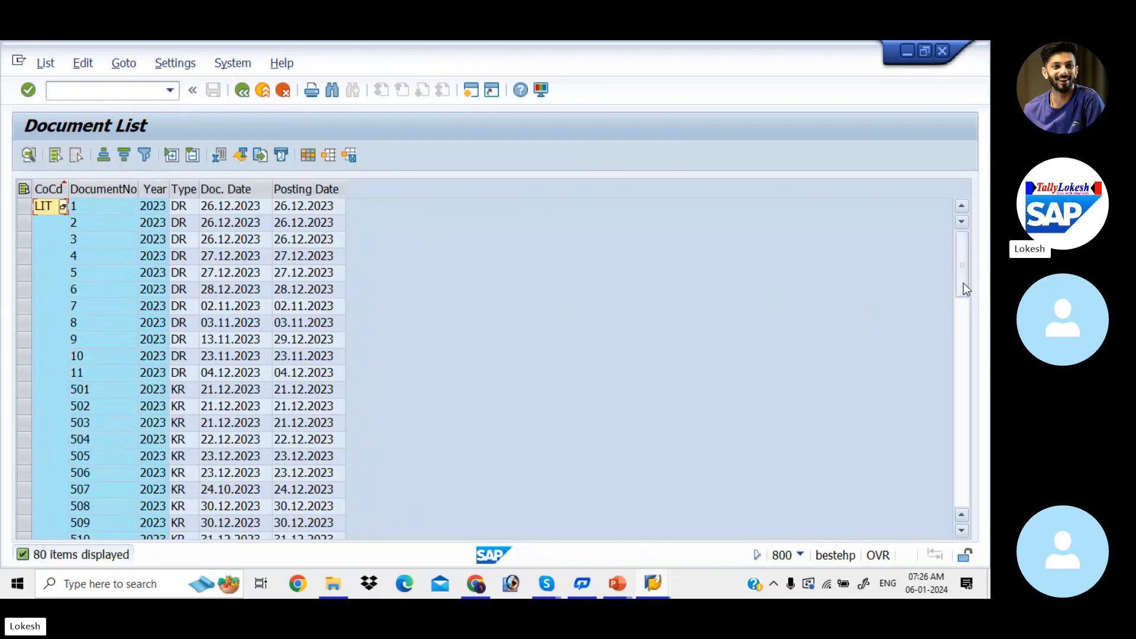
{"action": "left_click_drag", "start_coordinate": [963, 283], "coordinate": [977, 513]}
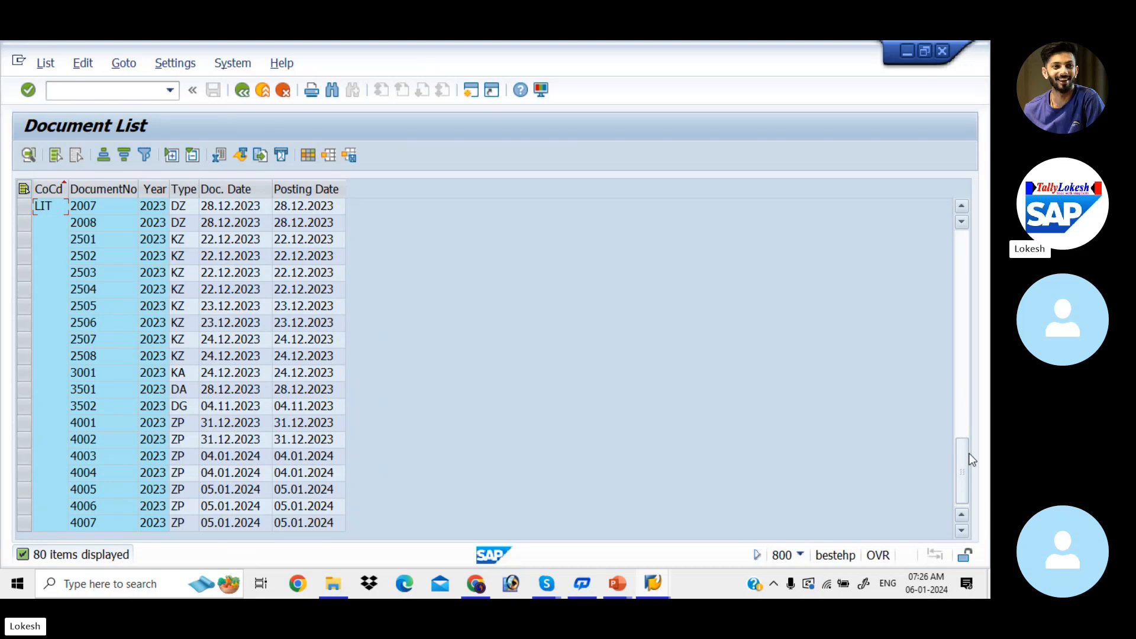
{"action": "left_click_drag", "start_coordinate": [970, 459], "coordinate": [980, 231]}
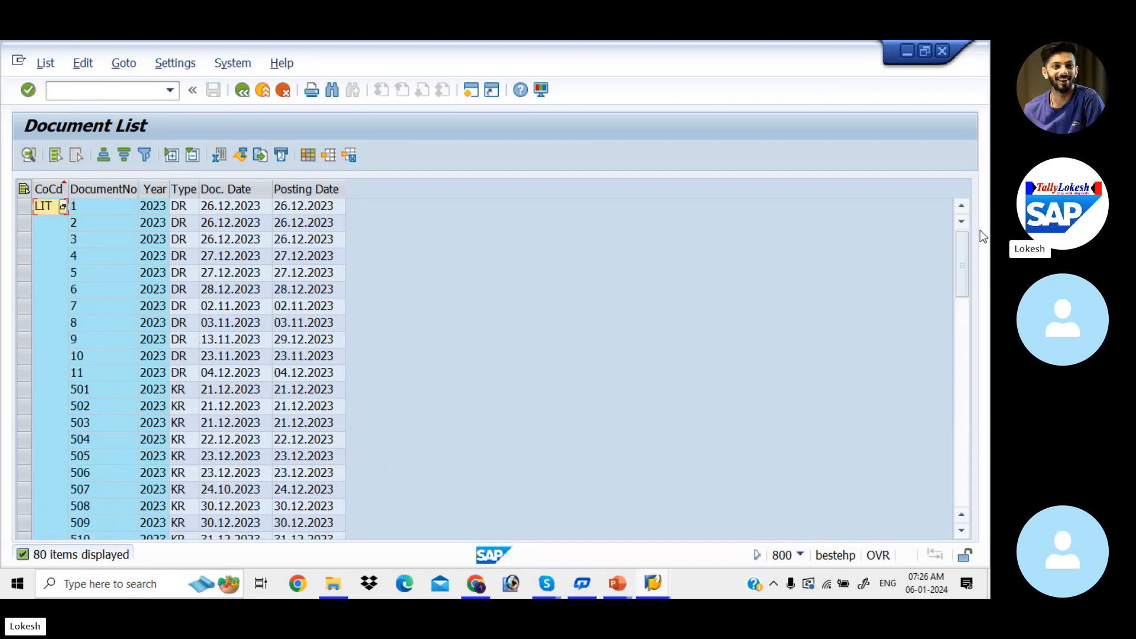
Return to the document list selection and try to list company code LIT's documents for fiscal year 2024.
{"action": "left_click", "coordinate": [246, 95]}
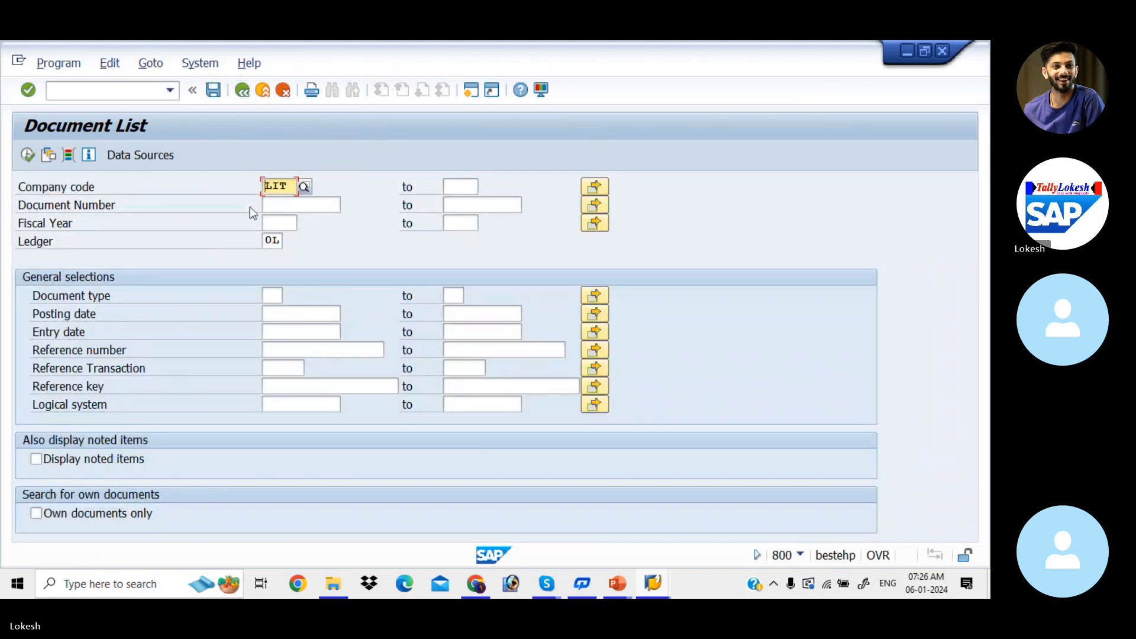
{"action": "left_click", "coordinate": [285, 223]}
{"action": "type", "text": "2"}
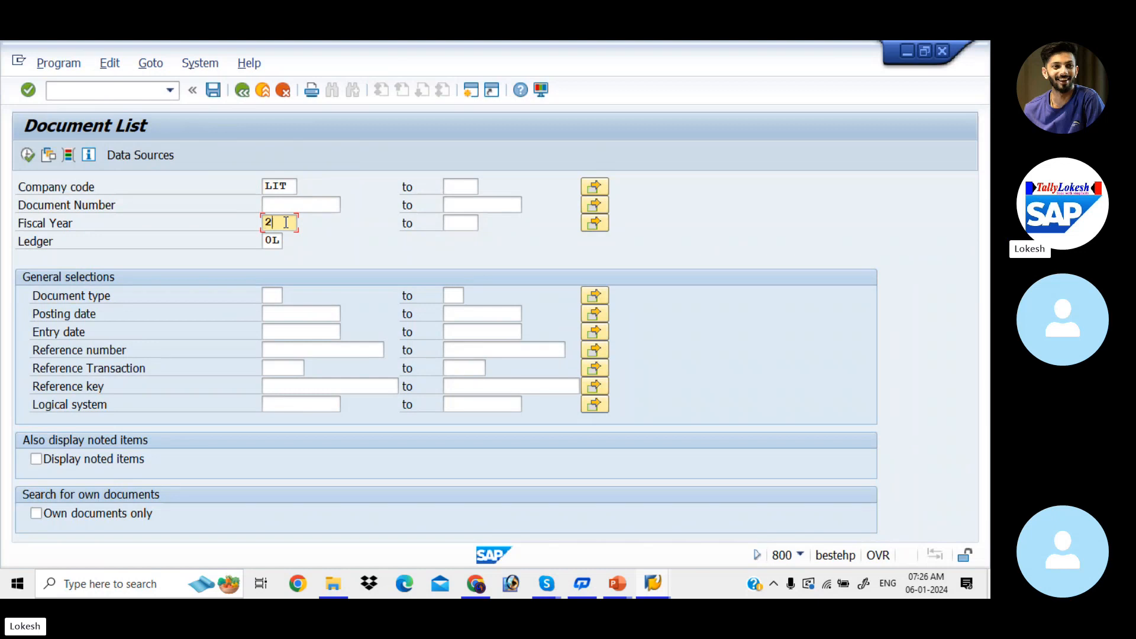
{"action": "type", "text": "024"}
{"action": "key", "text": "Return"}
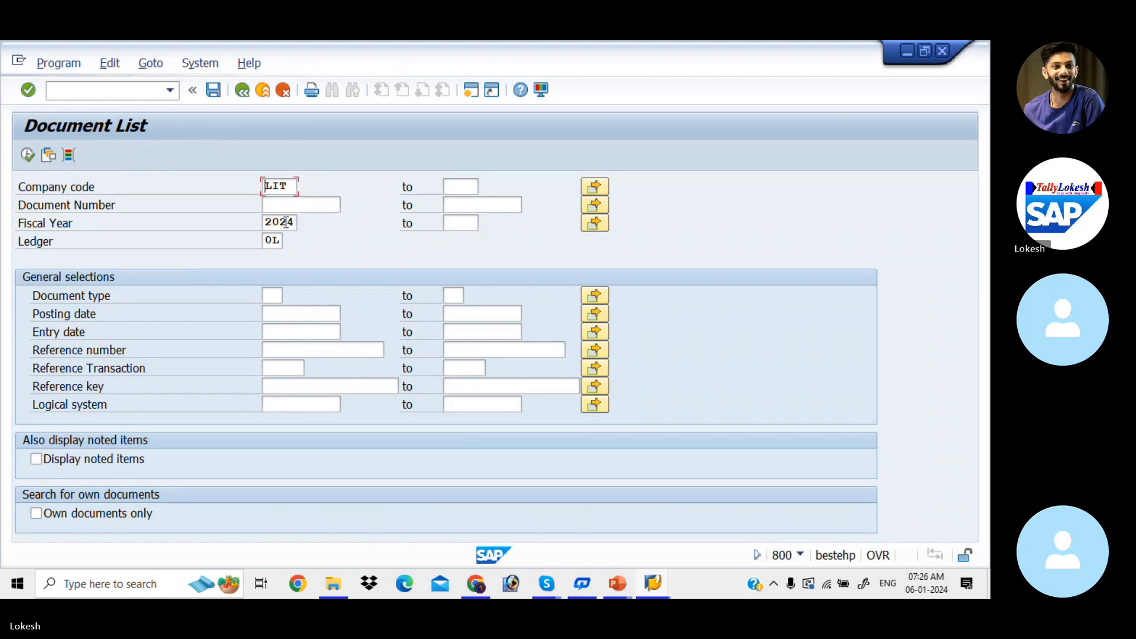
{"action": "key", "text": "Return"}
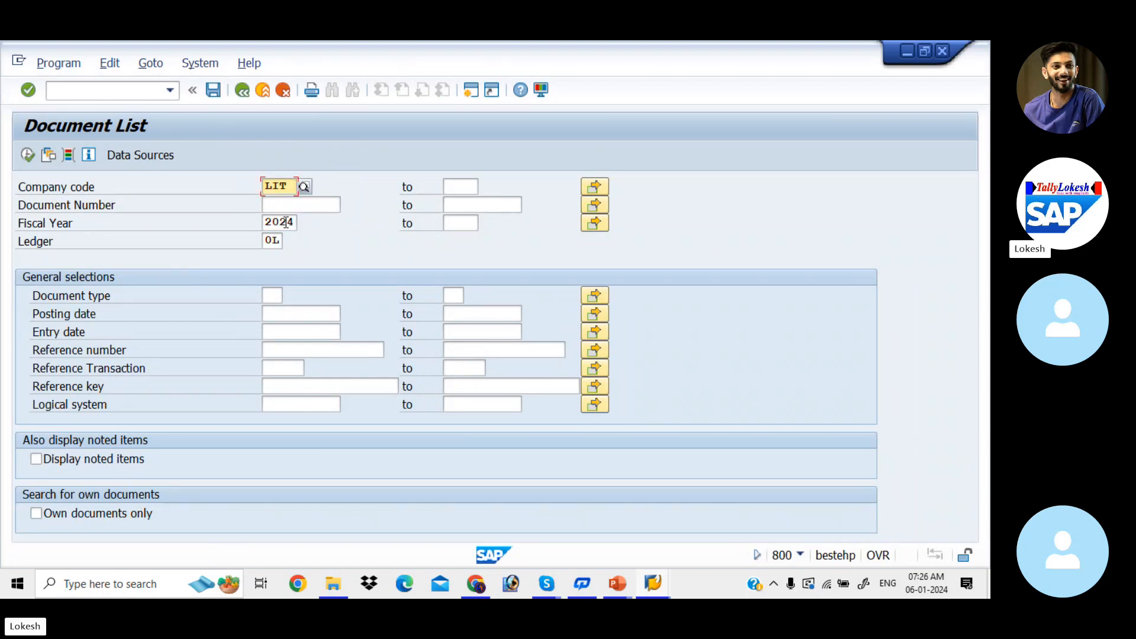
{"action": "left_click", "coordinate": [25, 157]}
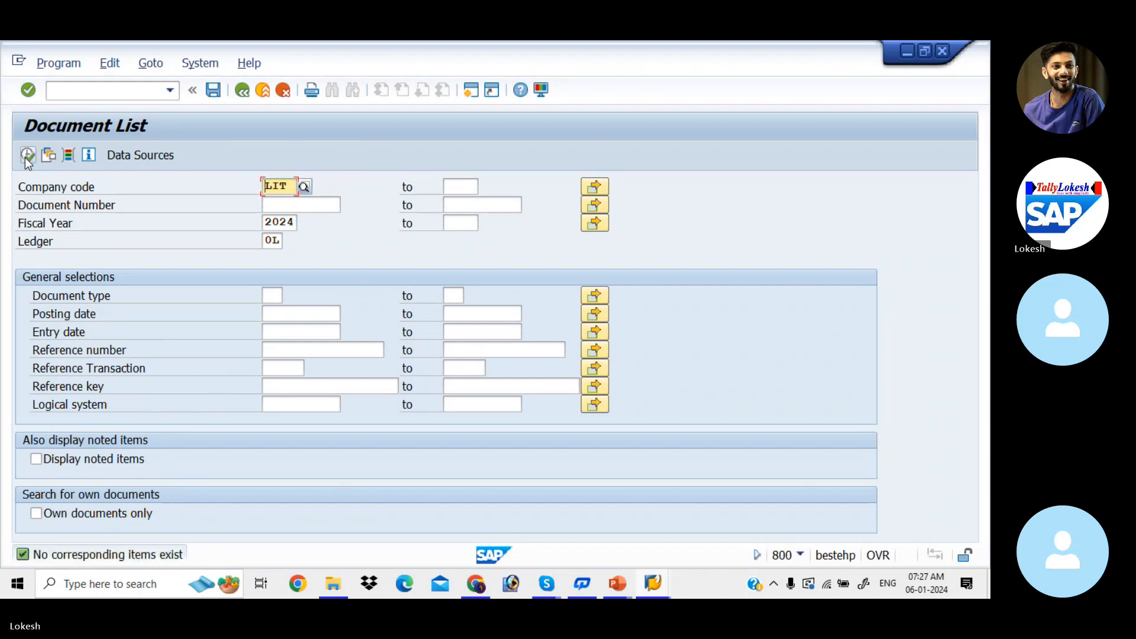
Clear the fiscal year and run the document list again for company code LIT.
{"action": "left_click", "coordinate": [297, 222]}
{"action": "key", "text": "BackSpace"}
{"action": "key", "text": "BackSpace"}
{"action": "key", "text": "BackSpace"}
{"action": "key", "text": "BackSpace"}
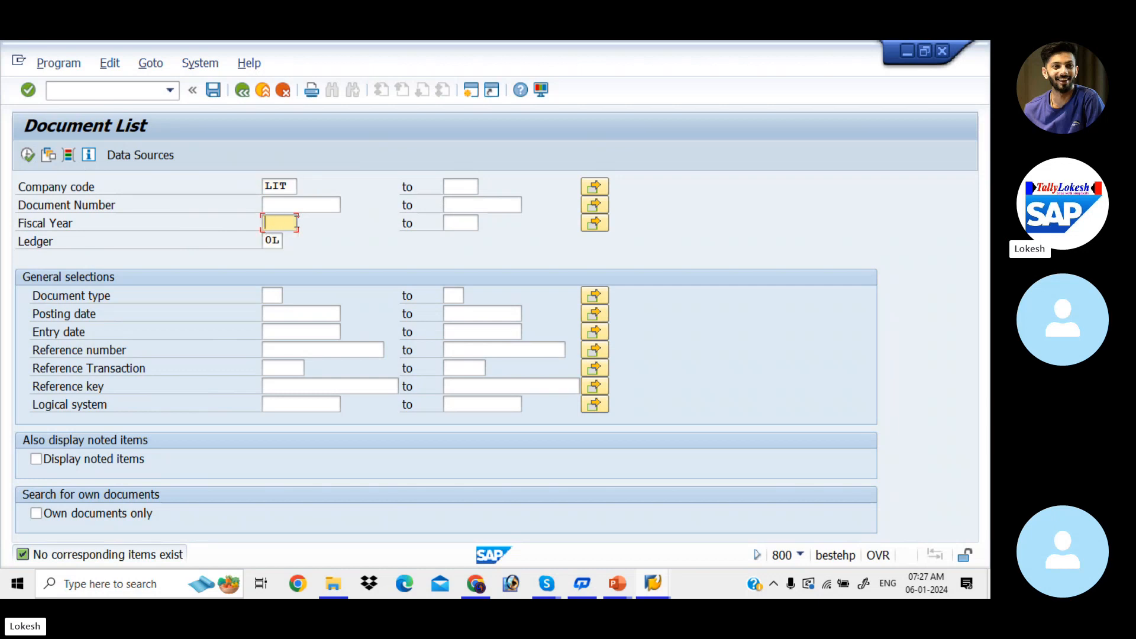
{"action": "key", "text": "Tab"}
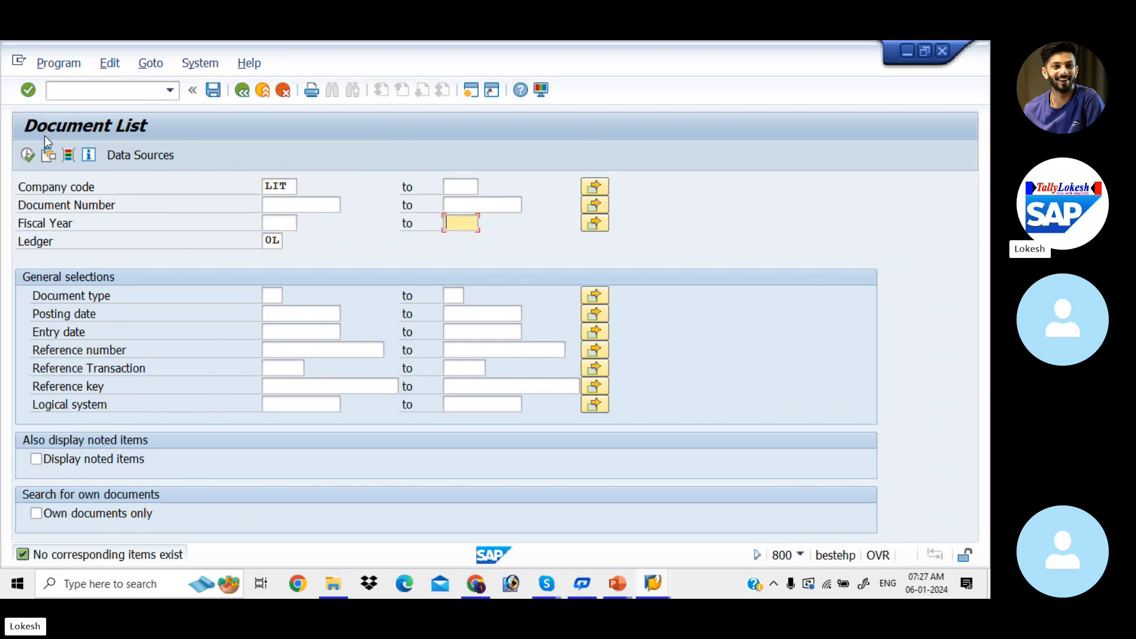
{"action": "left_click", "coordinate": [30, 155]}
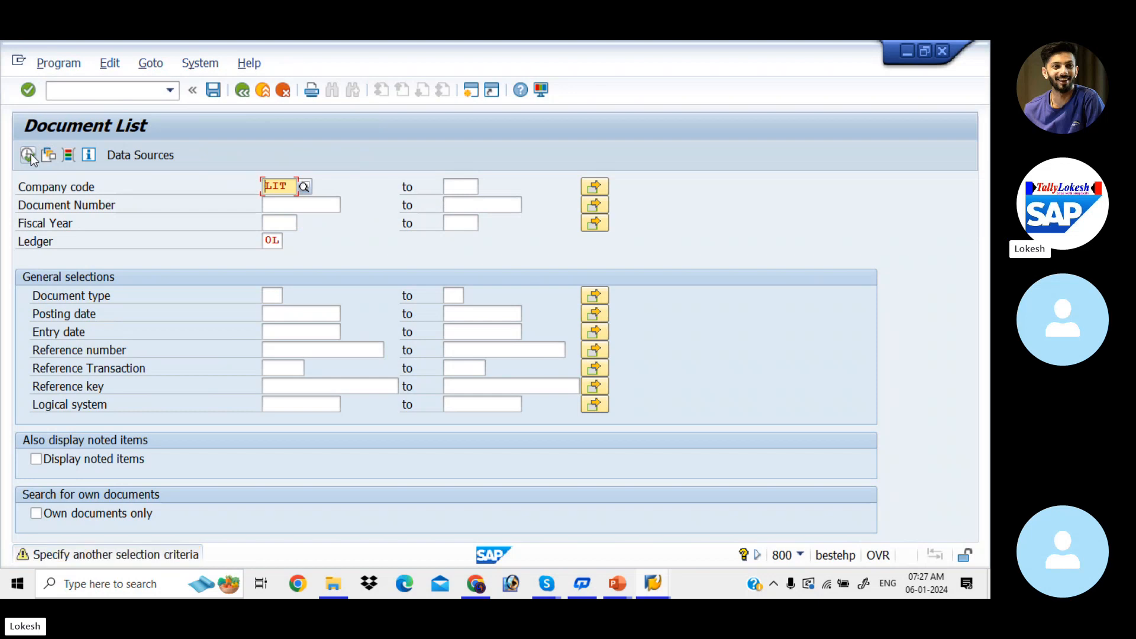
{"action": "left_click", "coordinate": [31, 154]}
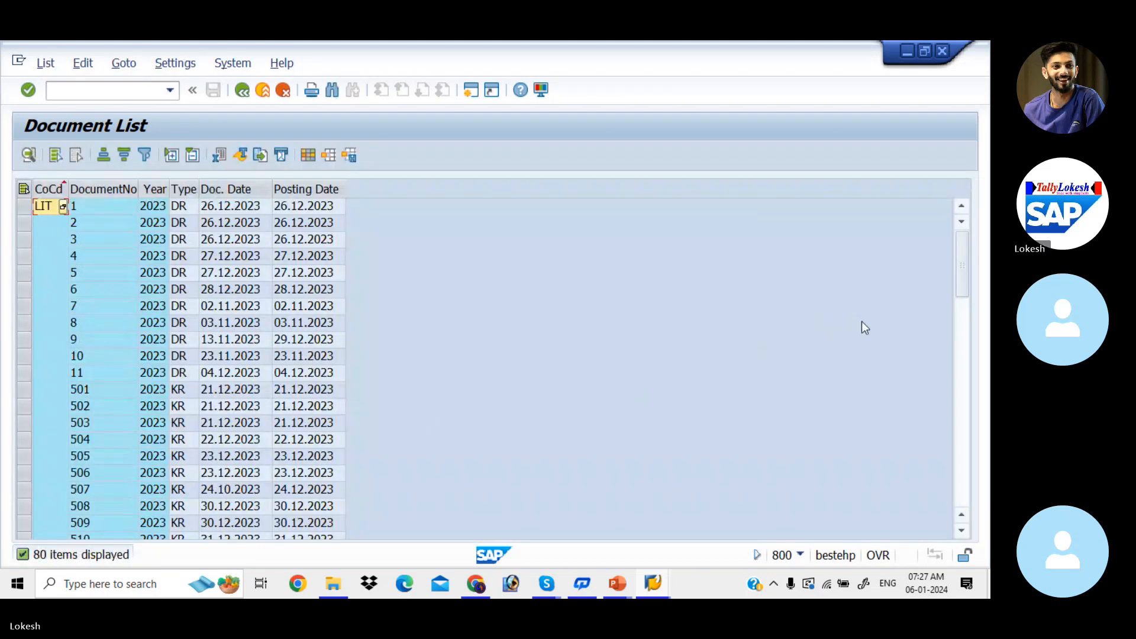
Look through company code LIT's document list, examining the years, document types and dates of the KR, SA and payment entries.
{"action": "left_click", "coordinate": [962, 432]}
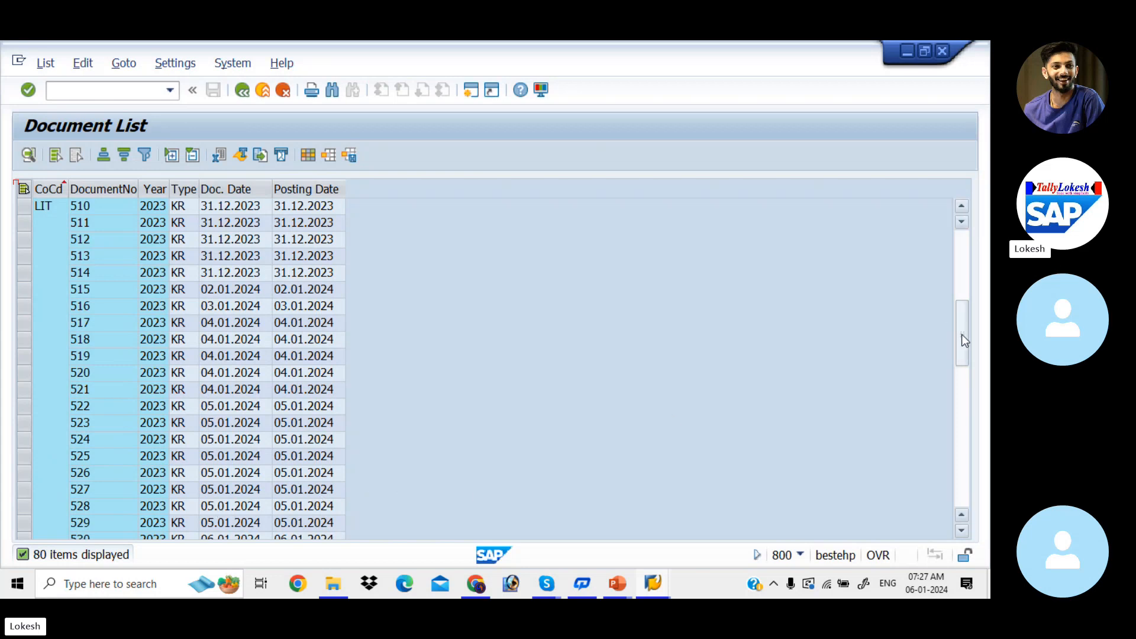
{"action": "left_click_drag", "start_coordinate": [961, 335], "coordinate": [963, 359]}
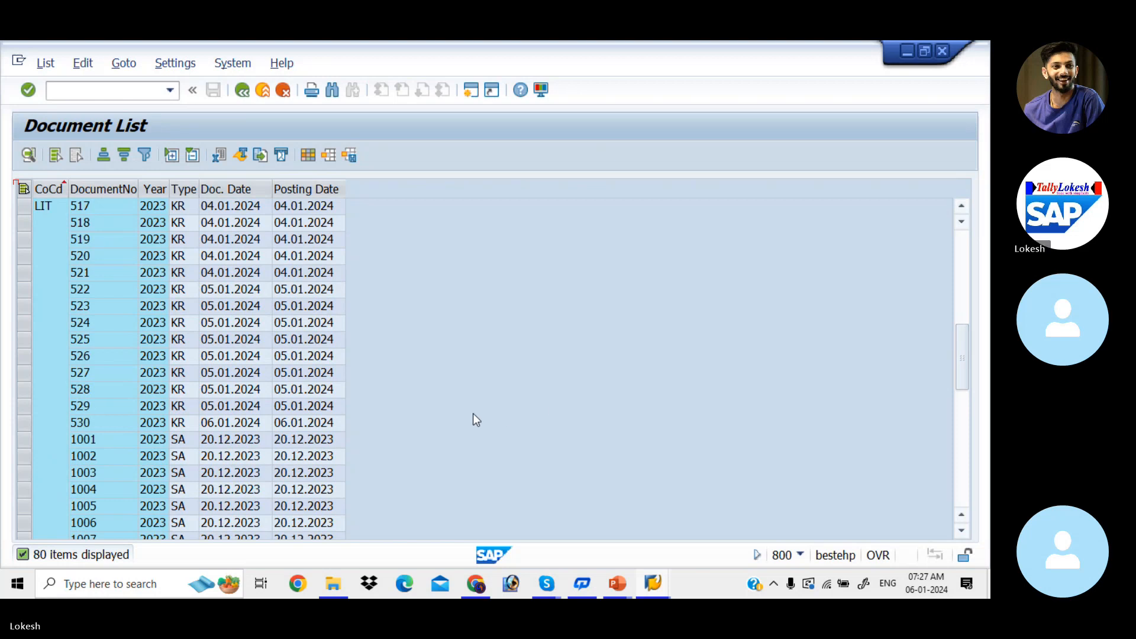
{"action": "left_click", "coordinate": [222, 419]}
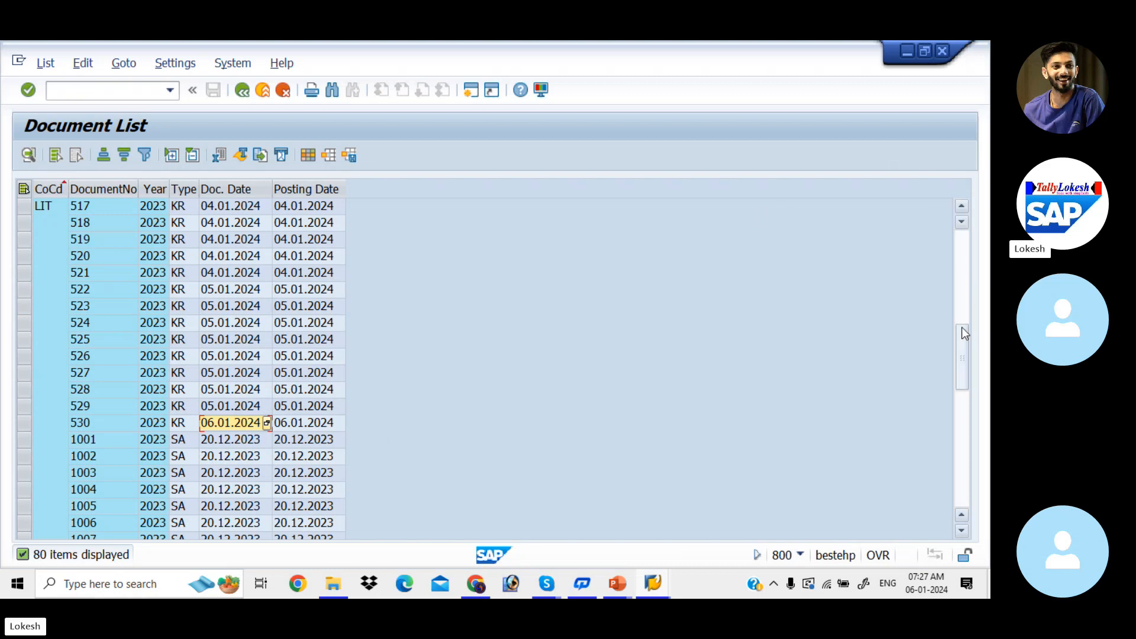
{"action": "left_click_drag", "start_coordinate": [964, 335], "coordinate": [968, 380]}
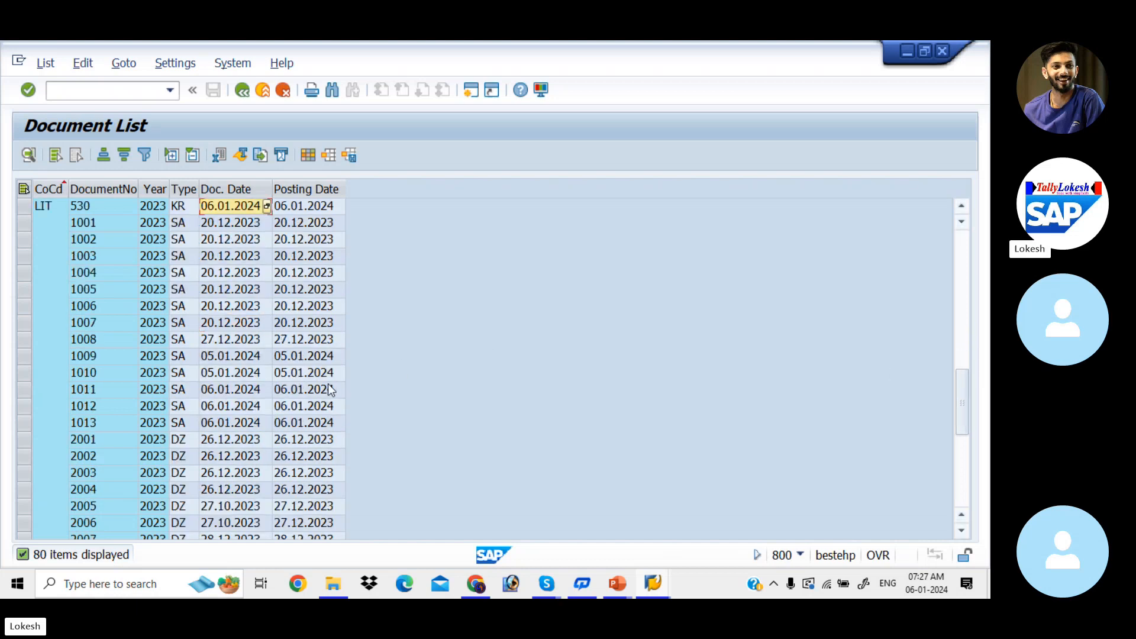
{"action": "left_click", "coordinate": [236, 422]}
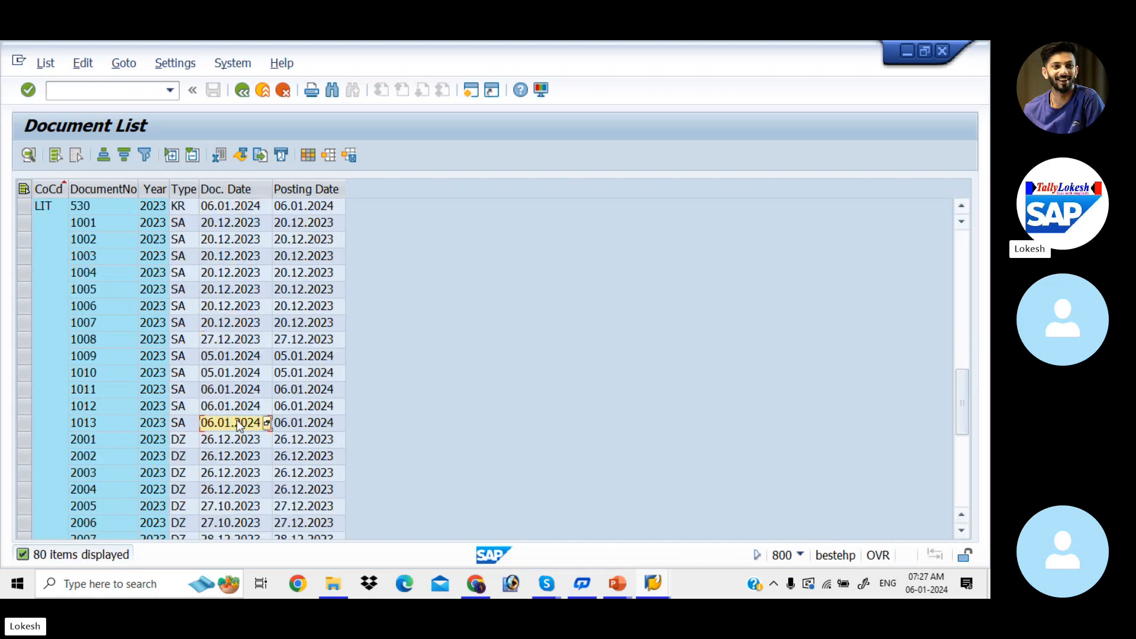
{"action": "left_click", "coordinate": [148, 424]}
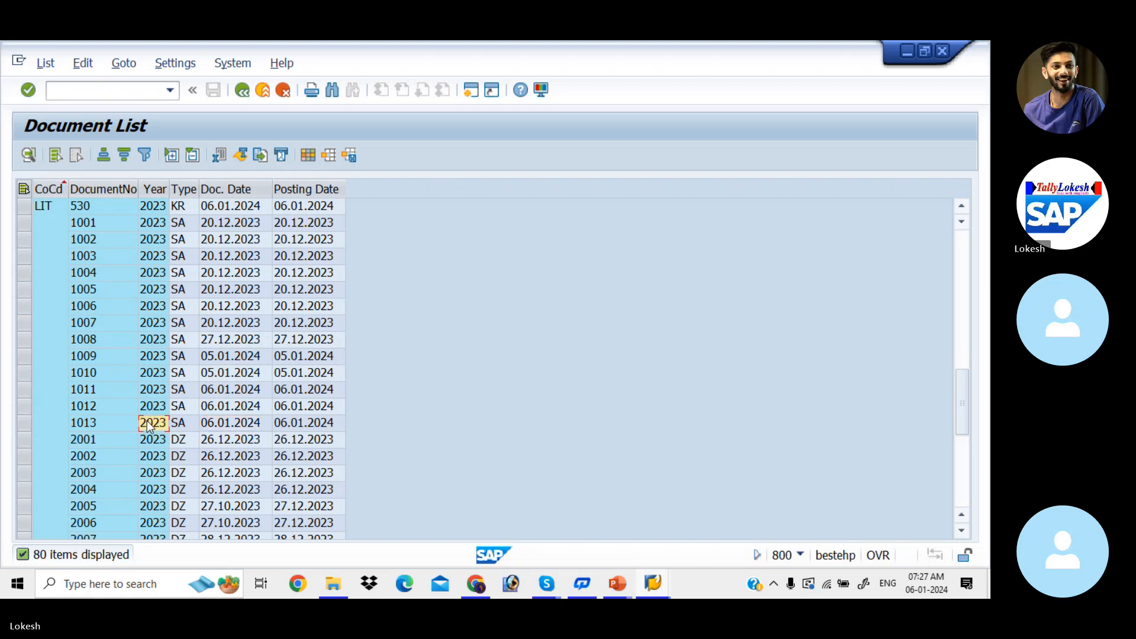
{"action": "left_click", "coordinate": [145, 405]}
{"action": "left_click", "coordinate": [155, 391]}
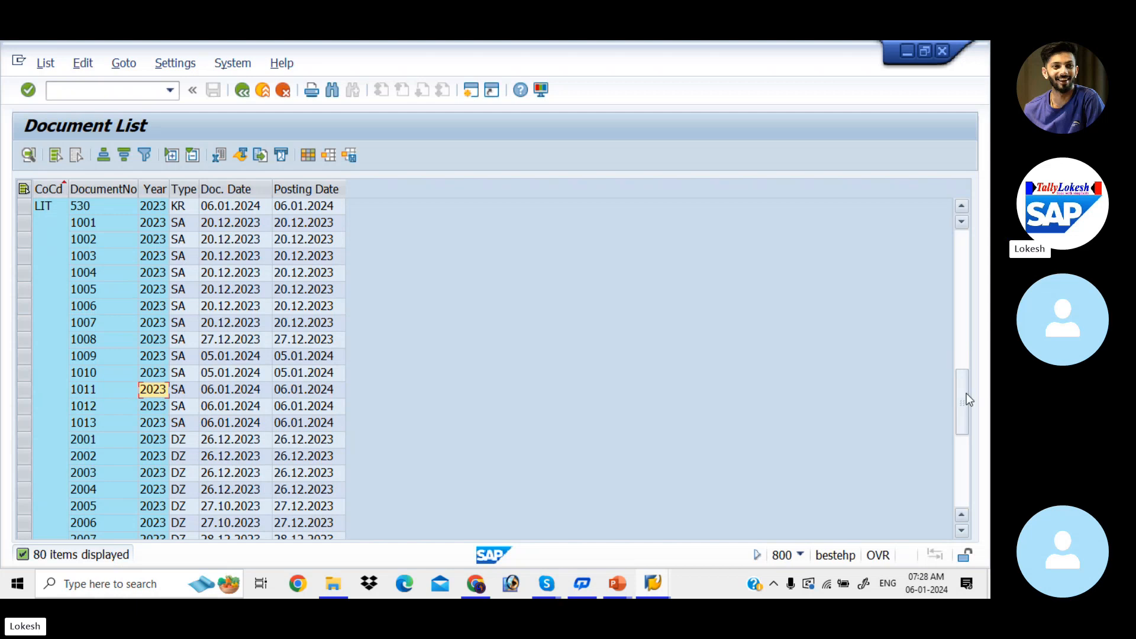
{"action": "left_click_drag", "start_coordinate": [957, 407], "coordinate": [963, 438]}
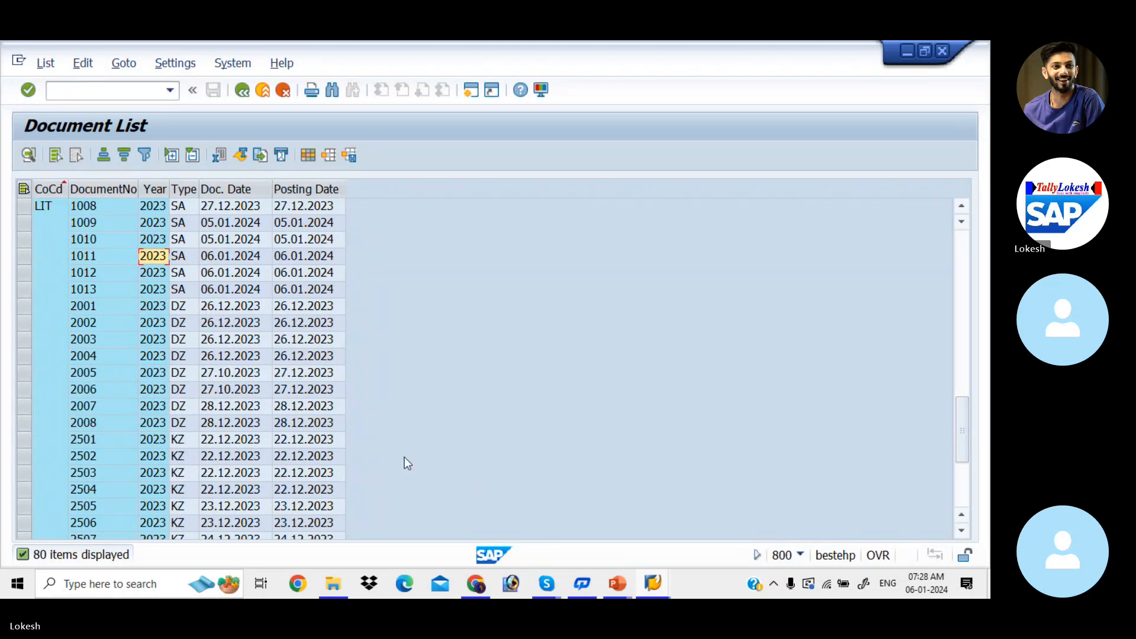
{"action": "left_click_drag", "start_coordinate": [958, 413], "coordinate": [973, 484]}
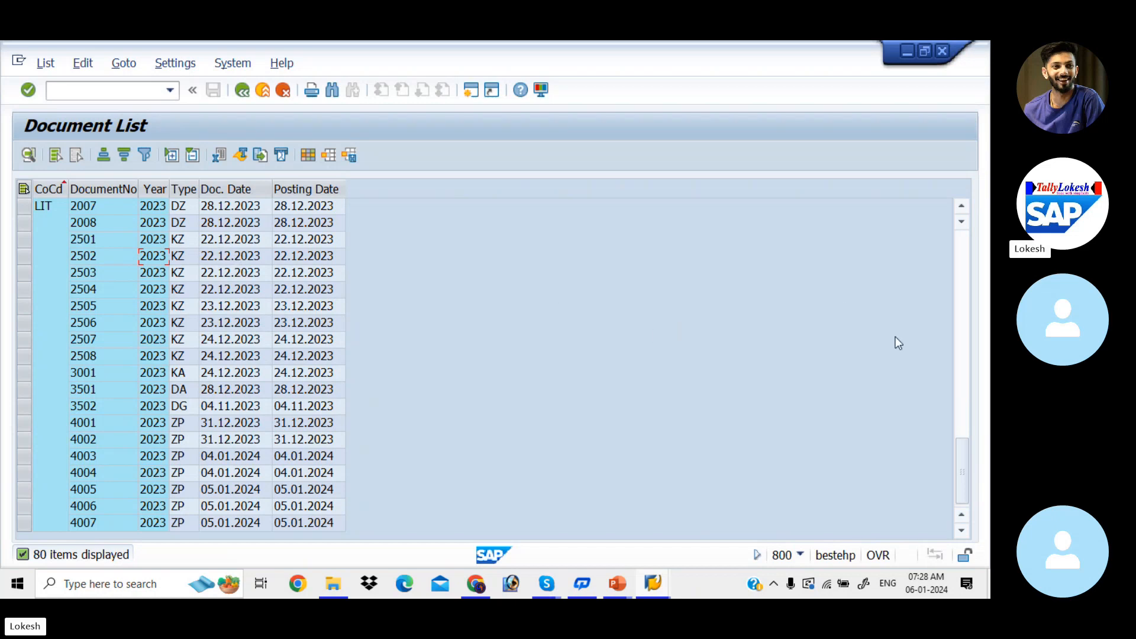
Display SA document 1013 dated 06.01.2024 from the list and return to the document list.
{"action": "left_click_drag", "start_coordinate": [967, 491], "coordinate": [965, 456]}
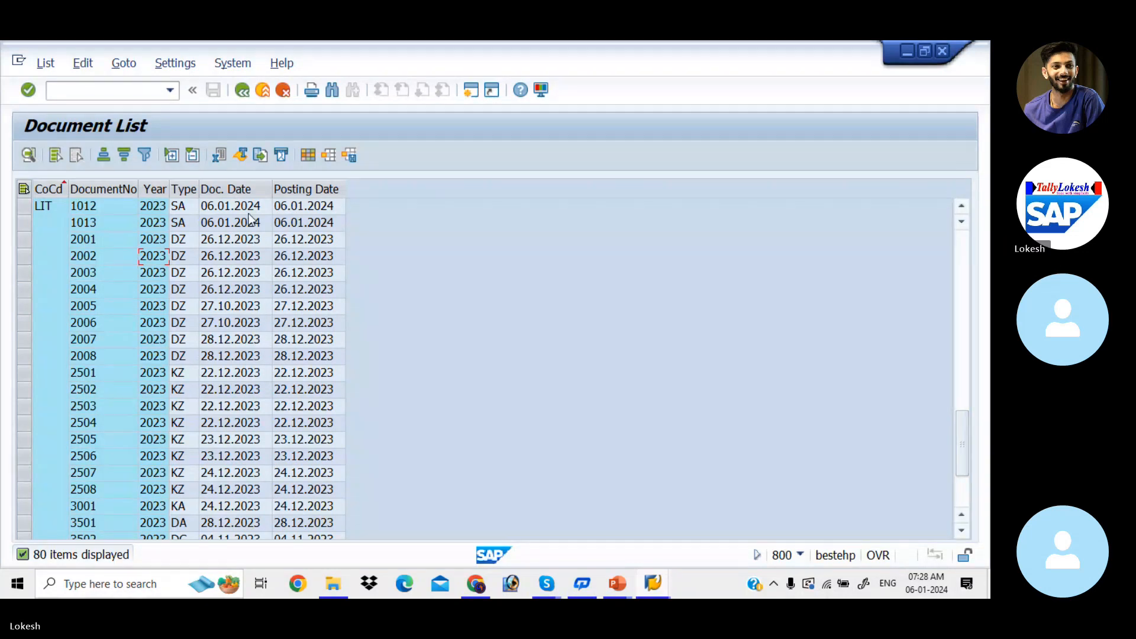
{"action": "double_click", "coordinate": [264, 226]}
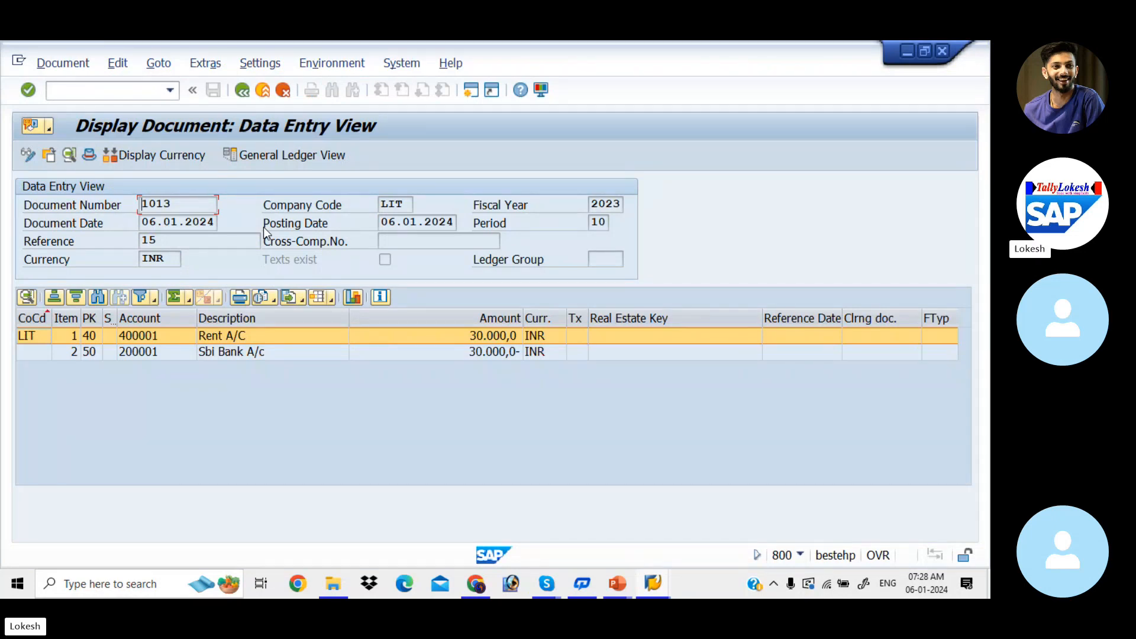
{"action": "left_click", "coordinate": [241, 91]}
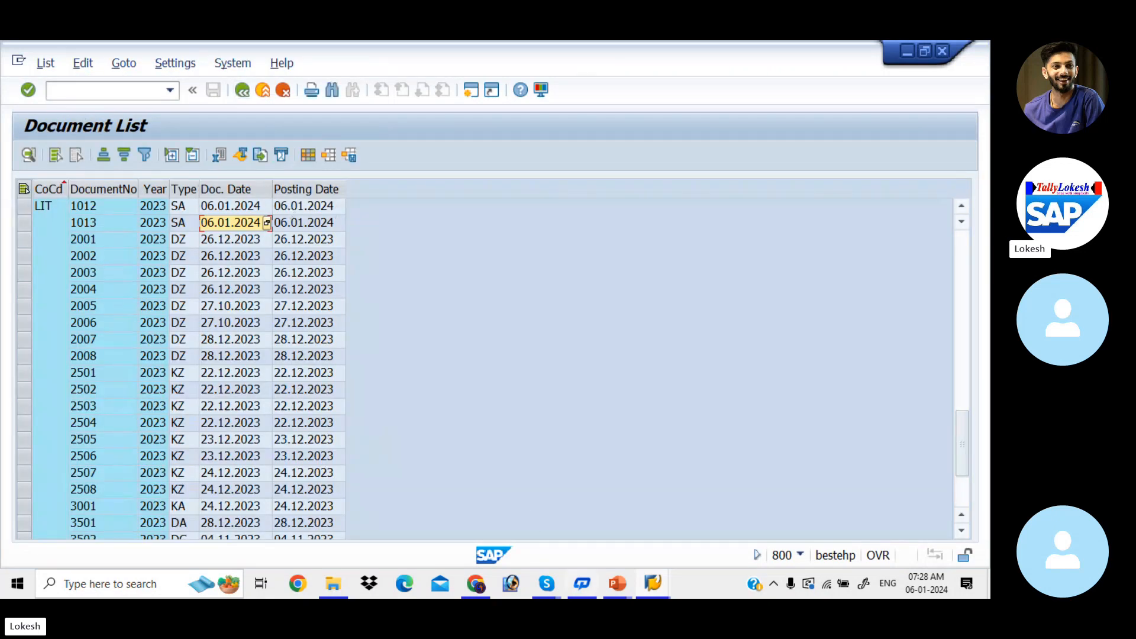
Switch to the Park Document presentation in PowerPoint, view its End User Transactions slide and bring up the Skype call window.
{"action": "mouse_move", "coordinate": [617, 583]}
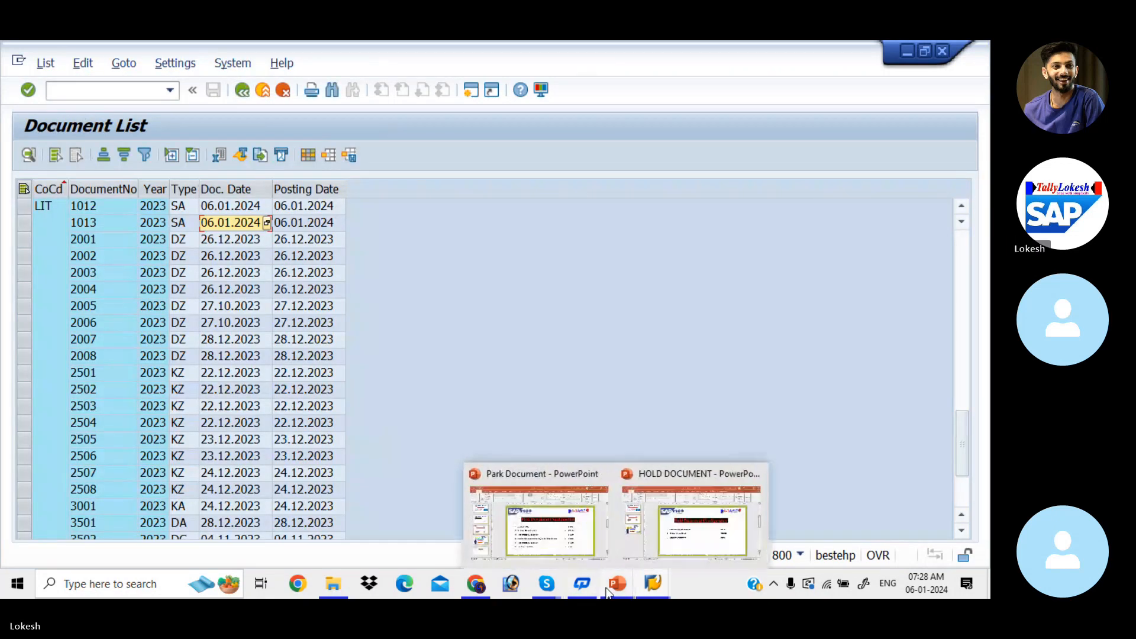
{"action": "left_click", "coordinate": [558, 548]}
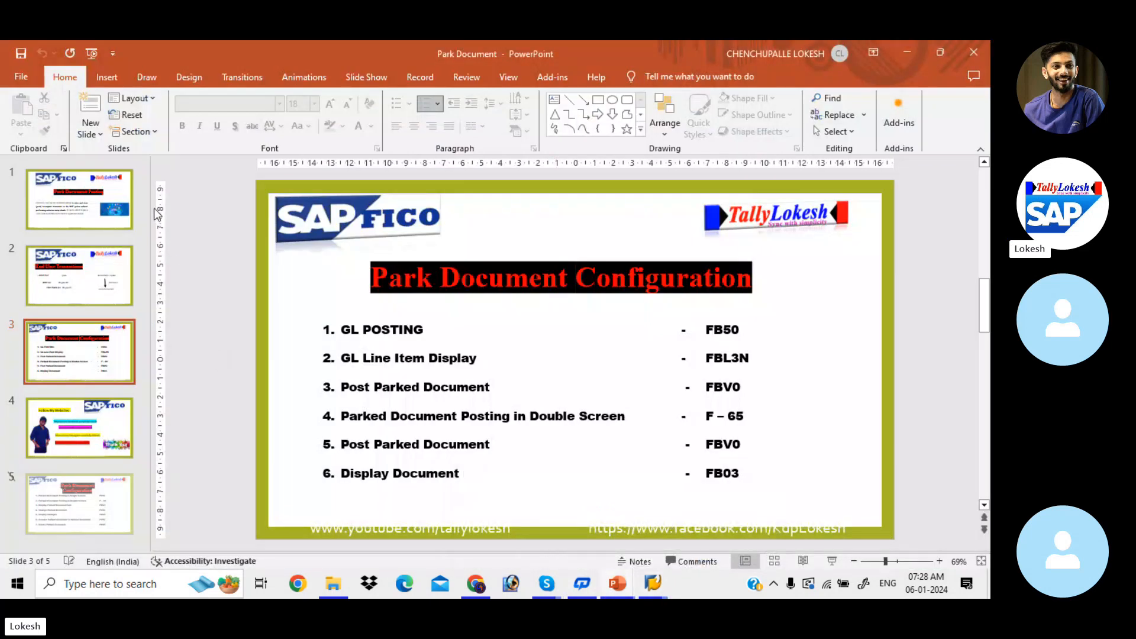
{"action": "left_click", "coordinate": [93, 220]}
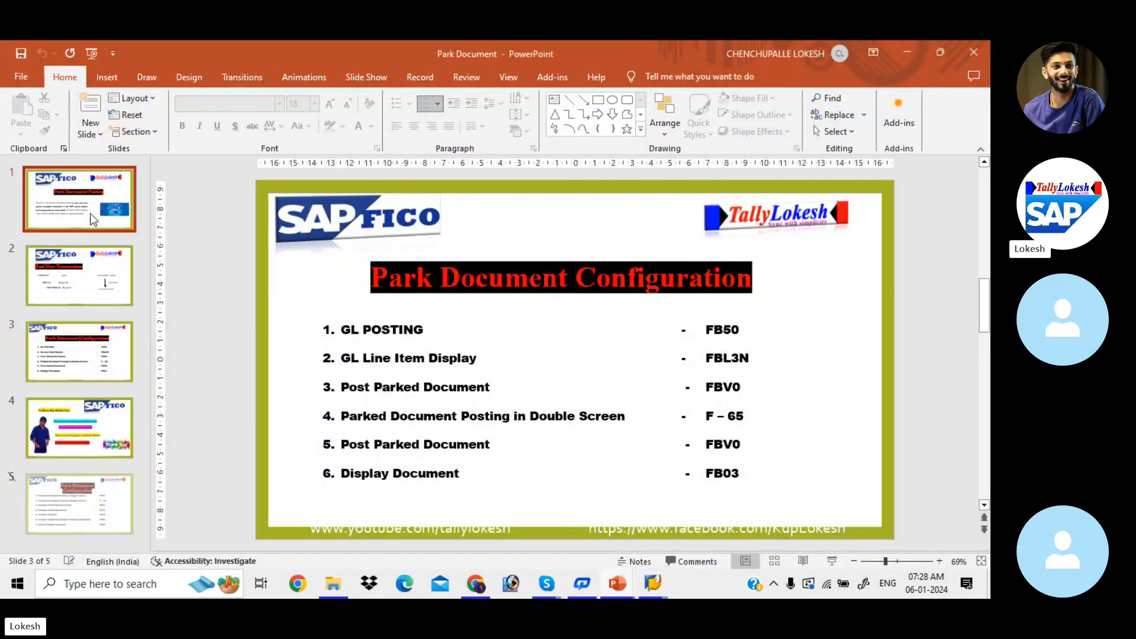
{"action": "left_click", "coordinate": [98, 264]}
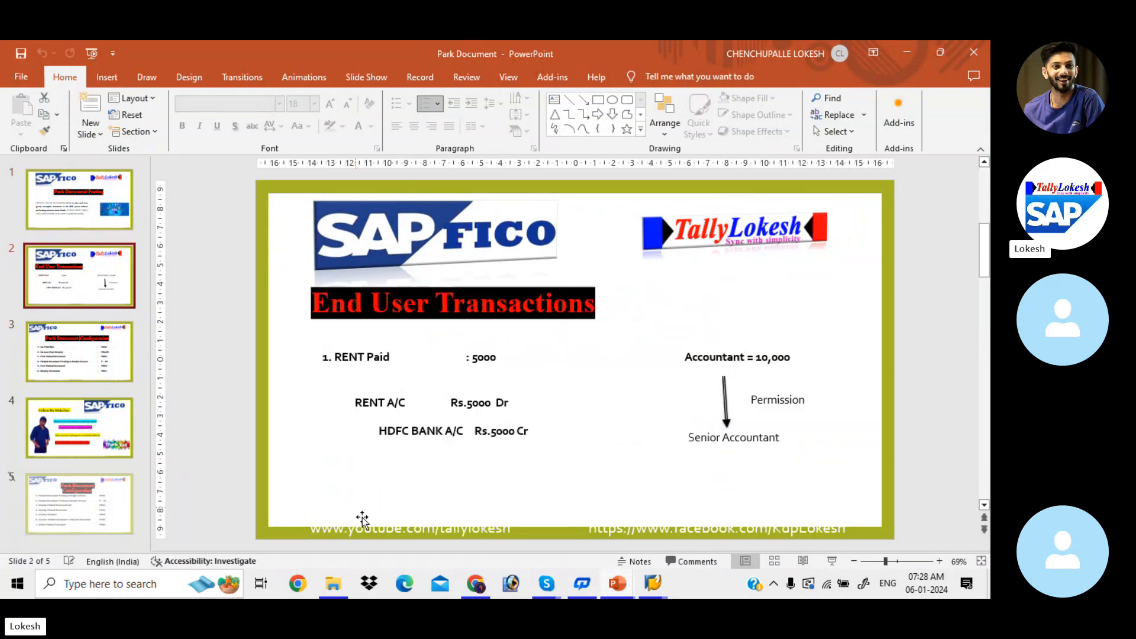
{"action": "mouse_move", "coordinate": [546, 585]}
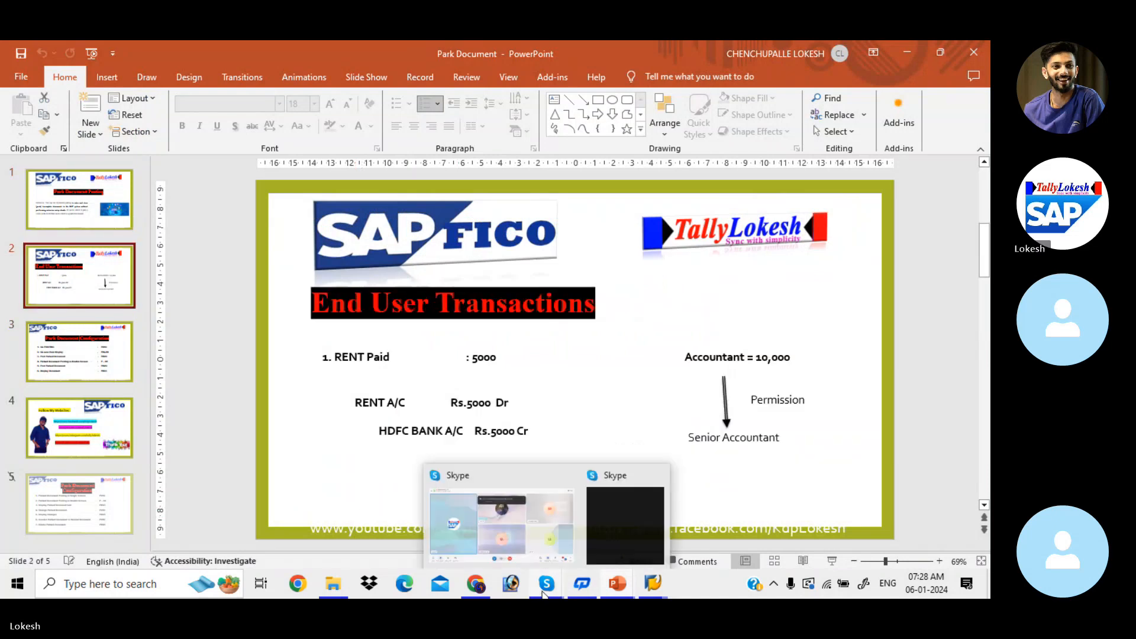
{"action": "left_click", "coordinate": [545, 498]}
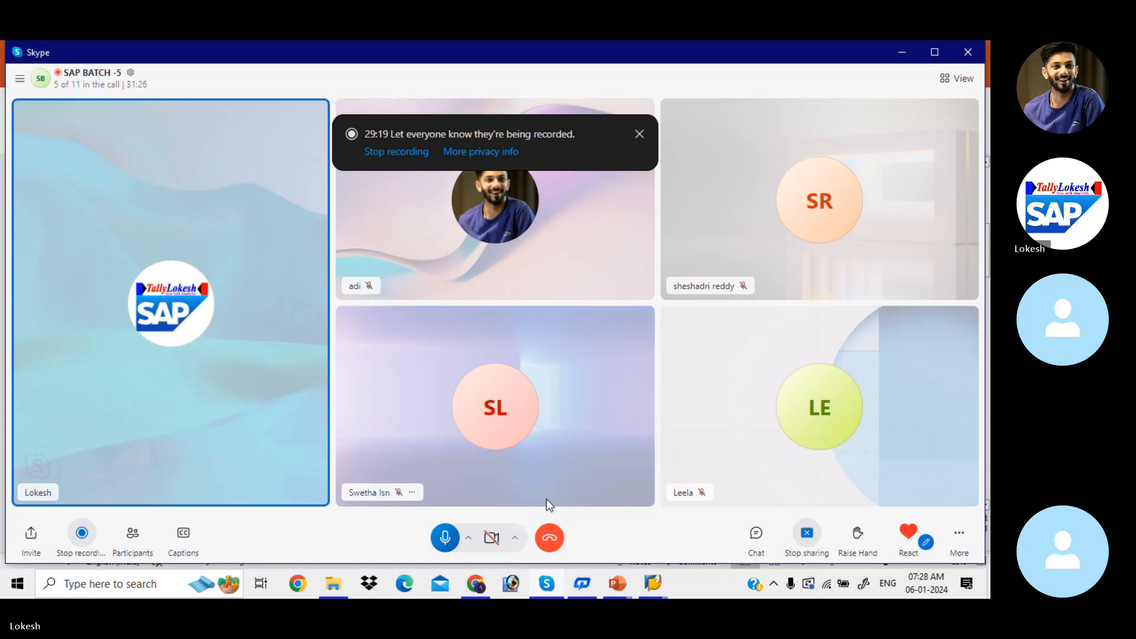